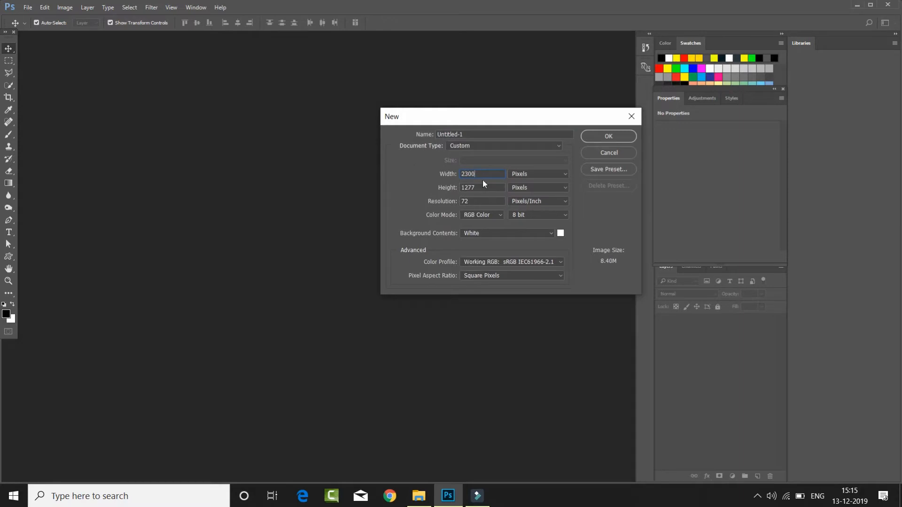
- Create a 2300 × 1500 pixel document with a white background and add a solid color fill layer in #818181
type("500")
left_click(605, 136)
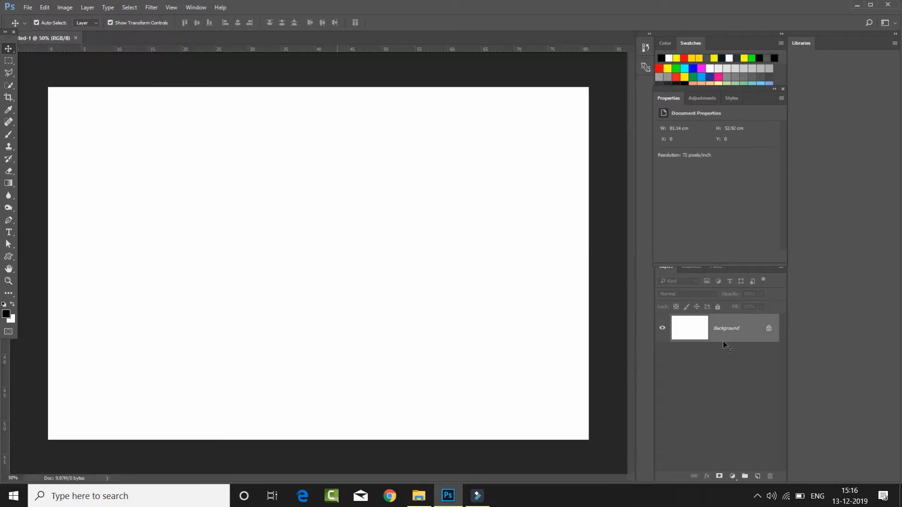
left_click(732, 476)
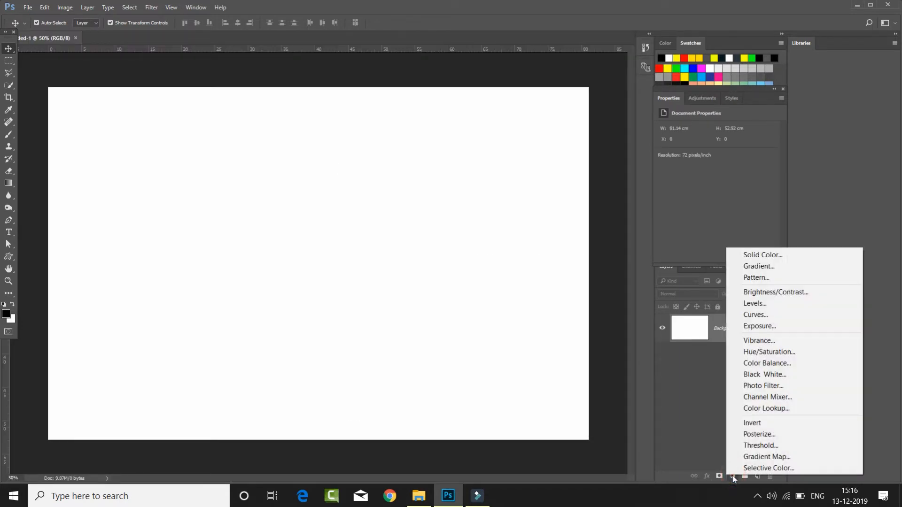
left_click(769, 256)
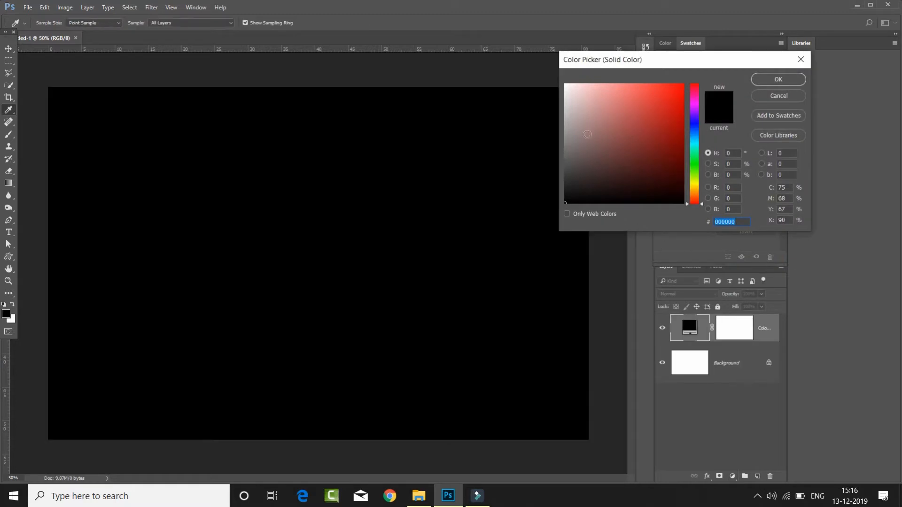
mouse_move(578, 139)
left_mouse_down()
mouse_move(552, 134)
mouse_move(562, 143)
left_mouse_up()
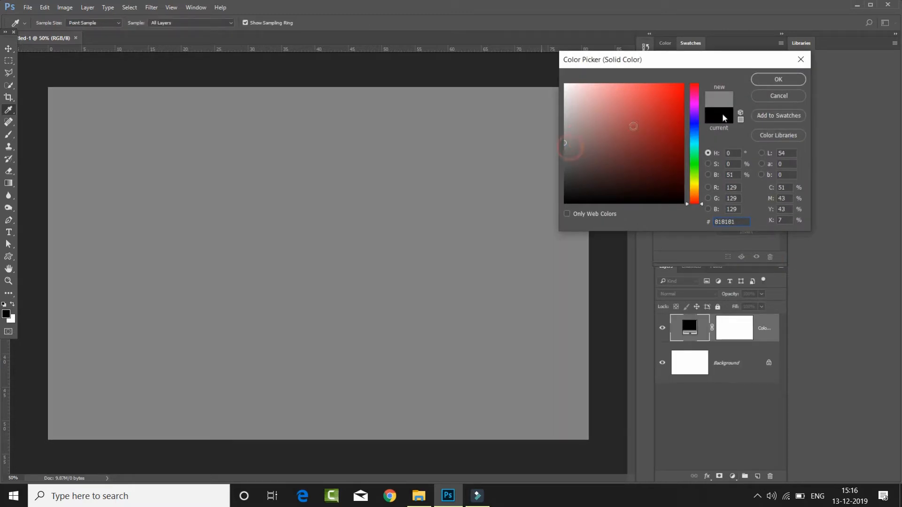
left_click(777, 80)
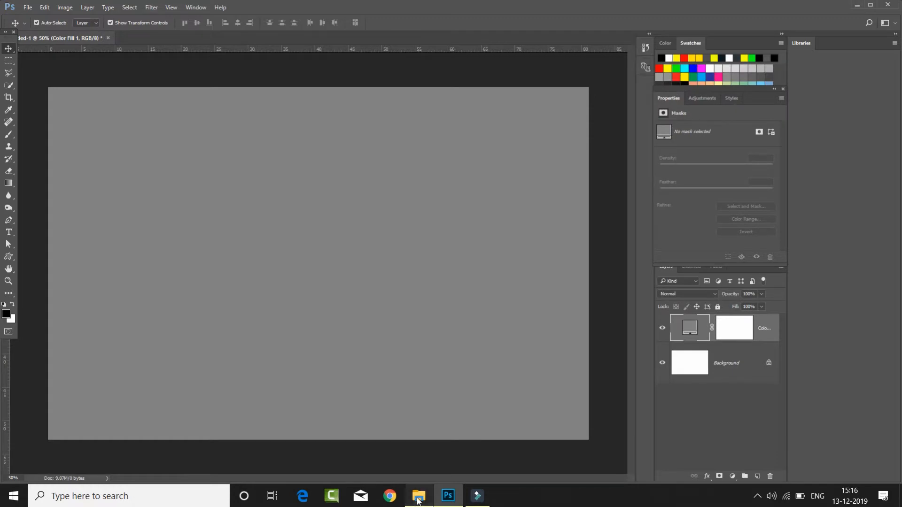
- Place the australia-630219_1920 image and enlarge it to about 126% wide and 137% high to cover the canvas
left_click(418, 501)
left_click_drag(644, 171, 342, 277)
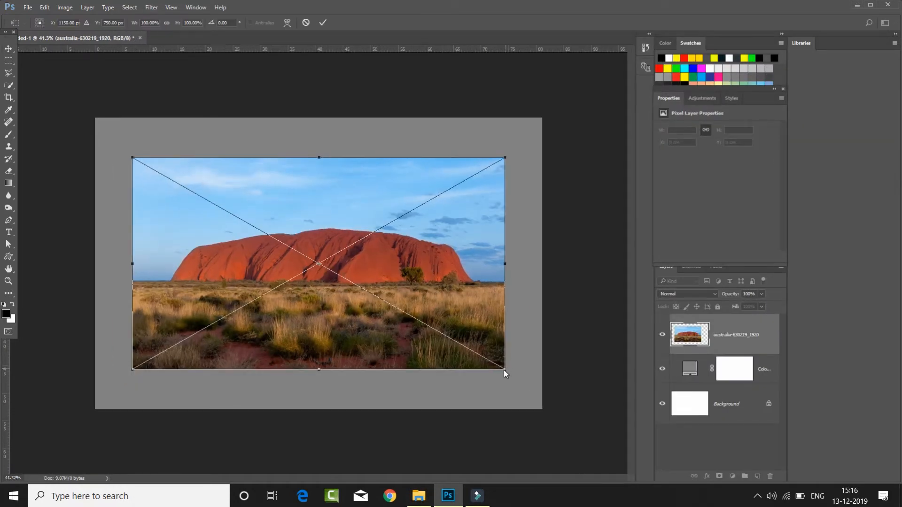
left_click_drag(505, 370, 547, 405)
mouse_move(370, 345)
left_mouse_down()
mouse_move(413, 383)
mouse_move(374, 351)
left_mouse_up()
left_click_drag(433, 364, 422, 363)
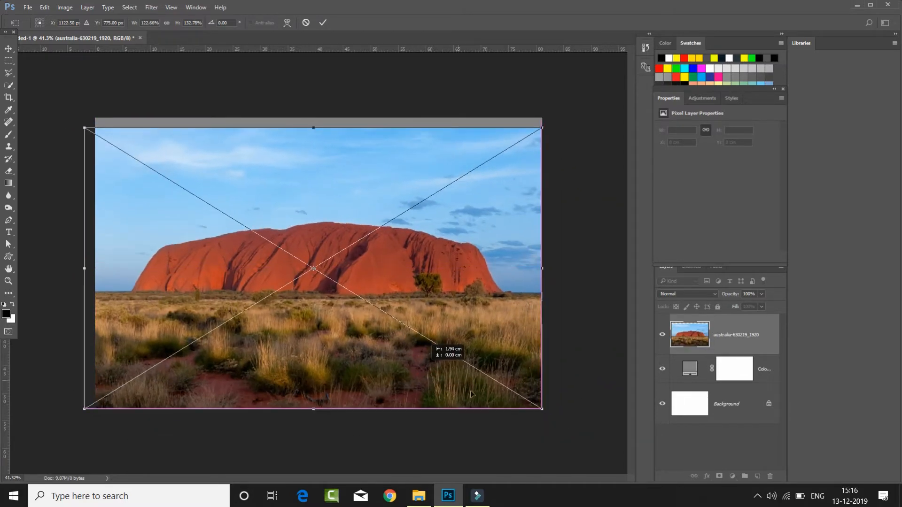
left_click_drag(542, 409, 548, 414)
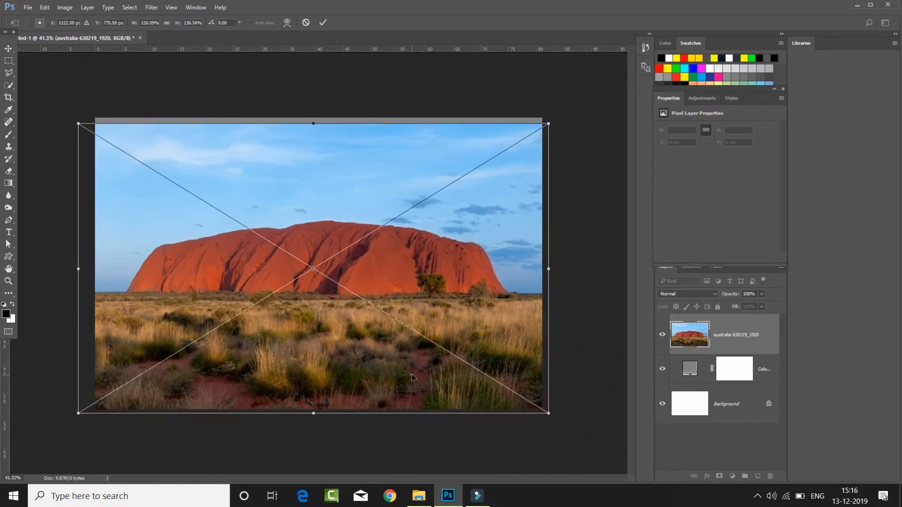
left_click_drag(414, 374, 413, 368)
left_click(322, 25)
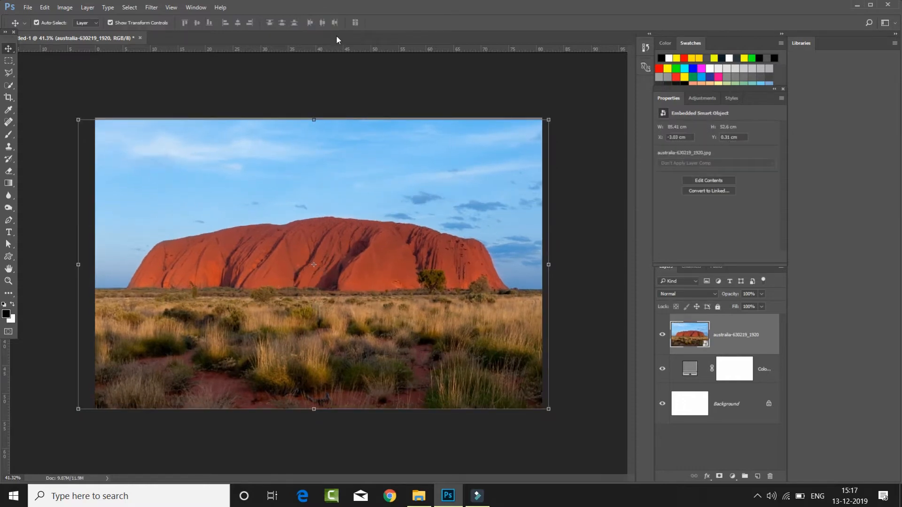
- Hide the photo's sky and red rock with an inverted layer mask from a Quick Selection, and soften the mask along the horizon with a linear gradient
left_click(9, 86)
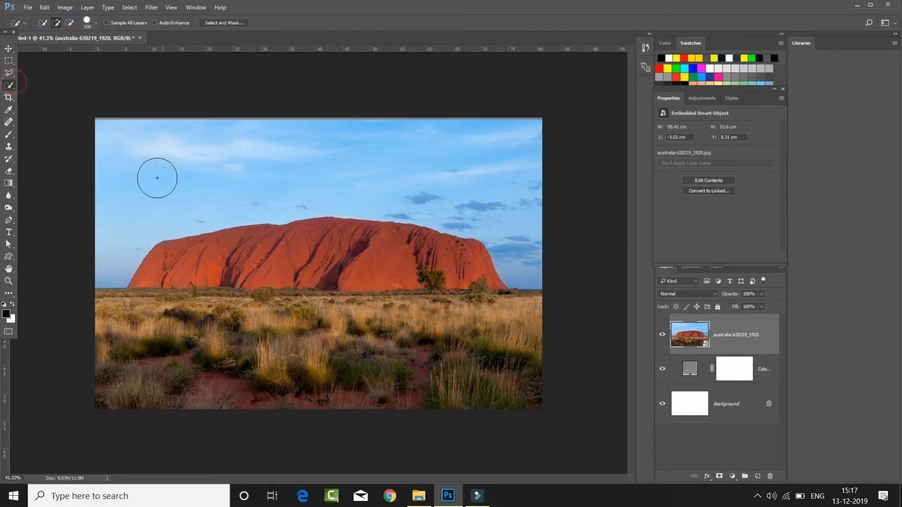
mouse_move(277, 167)
left_mouse_down()
mouse_move(251, 173)
mouse_move(421, 193)
mouse_move(408, 224)
mouse_move(164, 217)
mouse_move(153, 255)
mouse_move(158, 313)
mouse_move(112, 309)
mouse_move(252, 311)
left_mouse_up()
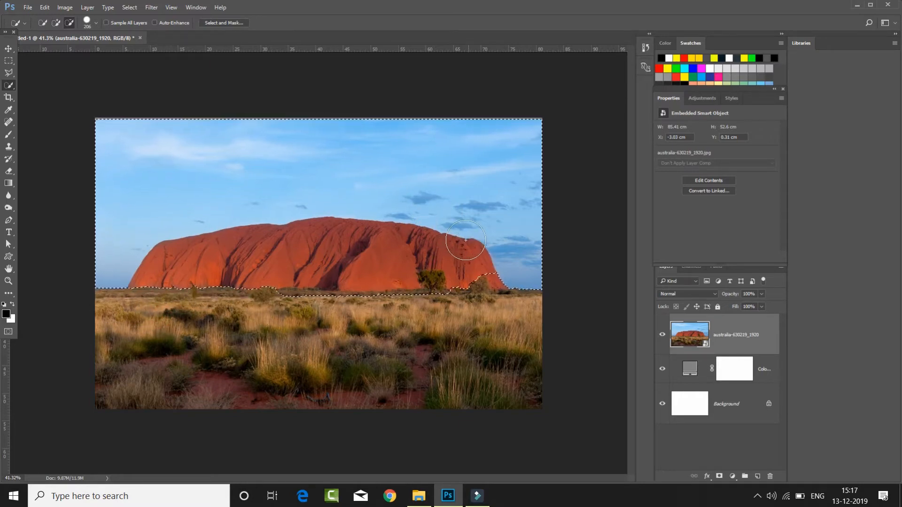
mouse_move(434, 314)
left_mouse_down()
mouse_move(402, 319)
mouse_move(472, 310)
left_mouse_up()
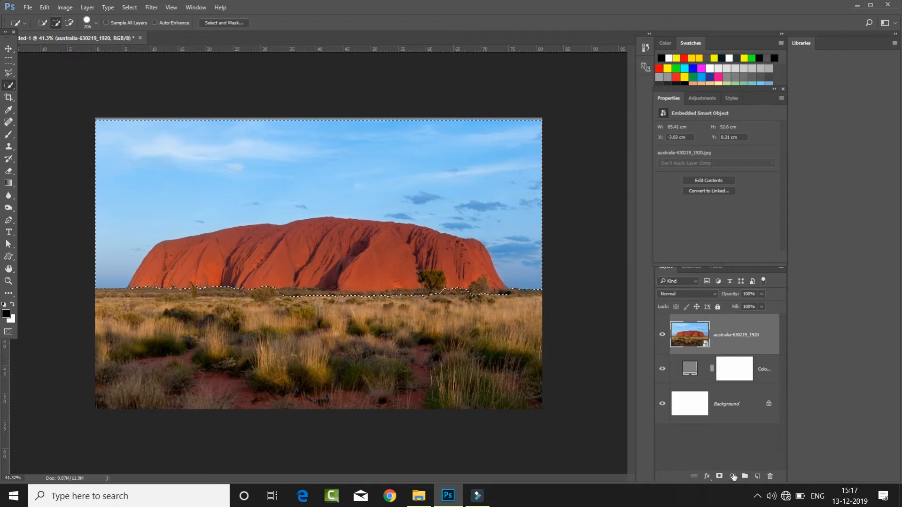
left_click(718, 477)
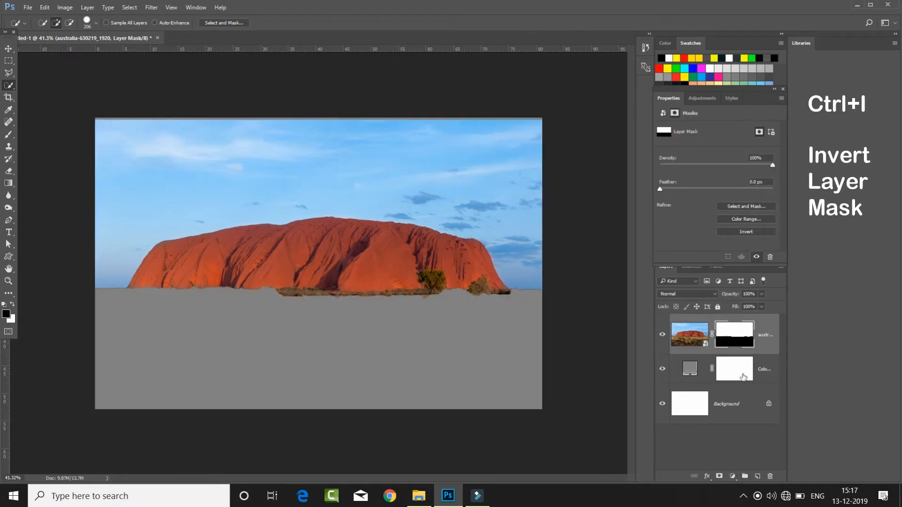
key("ctrl+i")
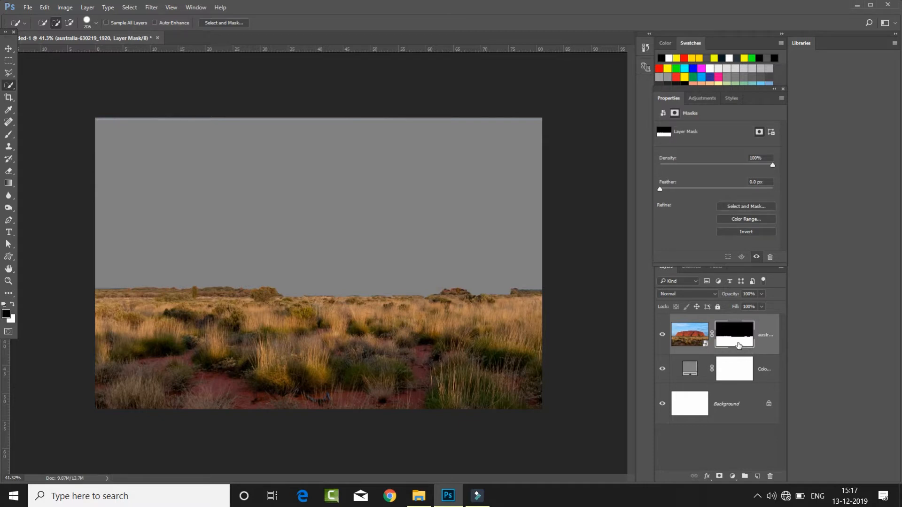
left_click(10, 184)
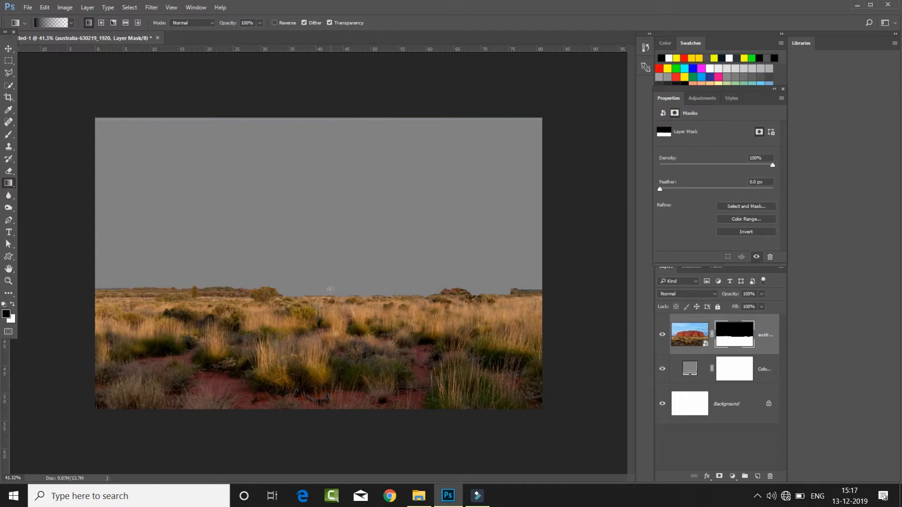
left_click_drag(316, 321, 316, 321)
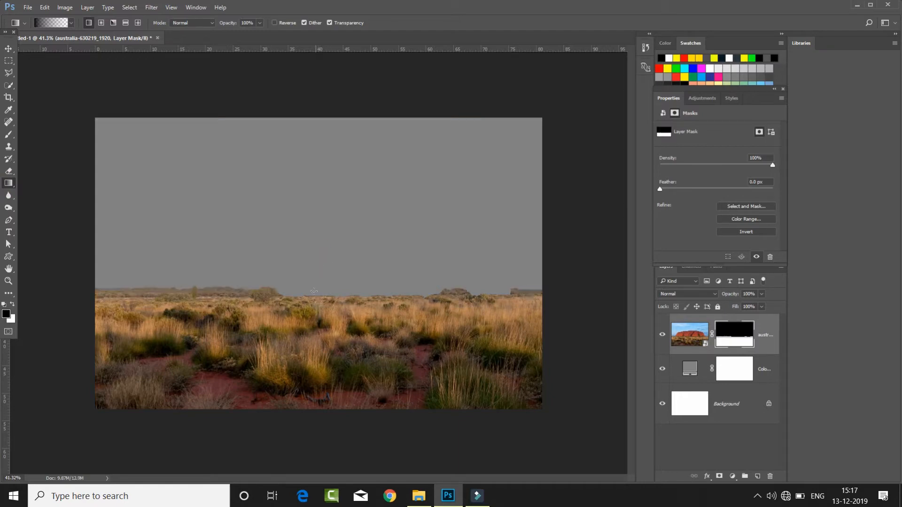
- Place the clouds-1768967_1920 image directly above the color fill and scale it to about 562% wide and 453% high as the sky
left_click(747, 370)
left_click(419, 496)
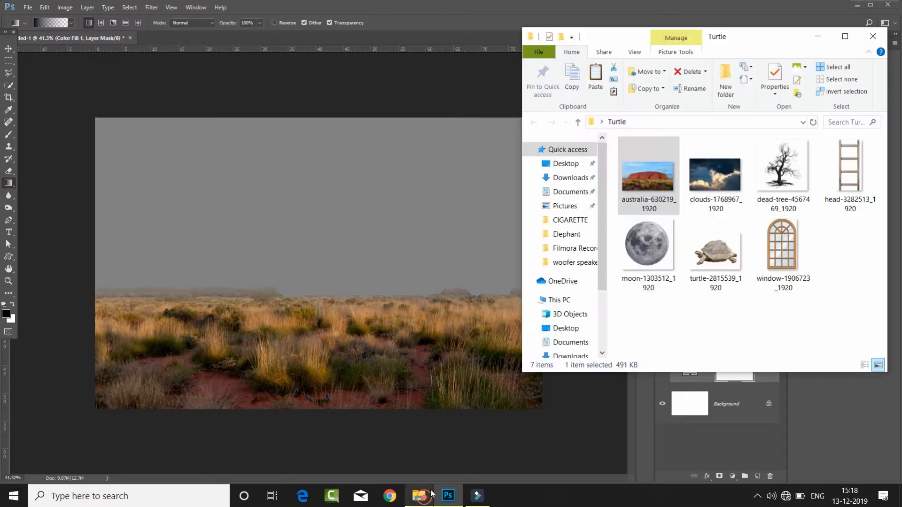
left_click(714, 179)
left_click_drag(724, 188, 316, 224)
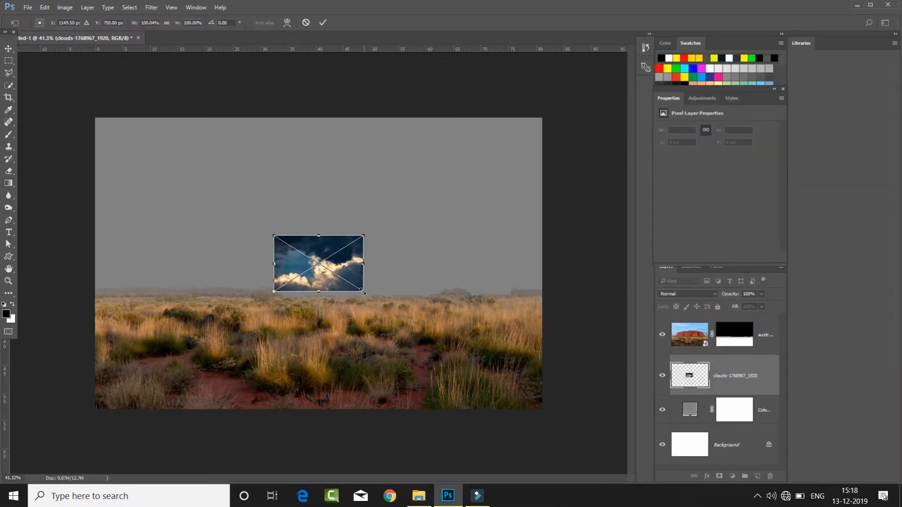
left_click_drag(364, 292, 565, 369)
mouse_move(463, 240)
left_mouse_down()
mouse_move(463, 248)
mouse_move(460, 236)
left_mouse_up()
left_click(323, 23)
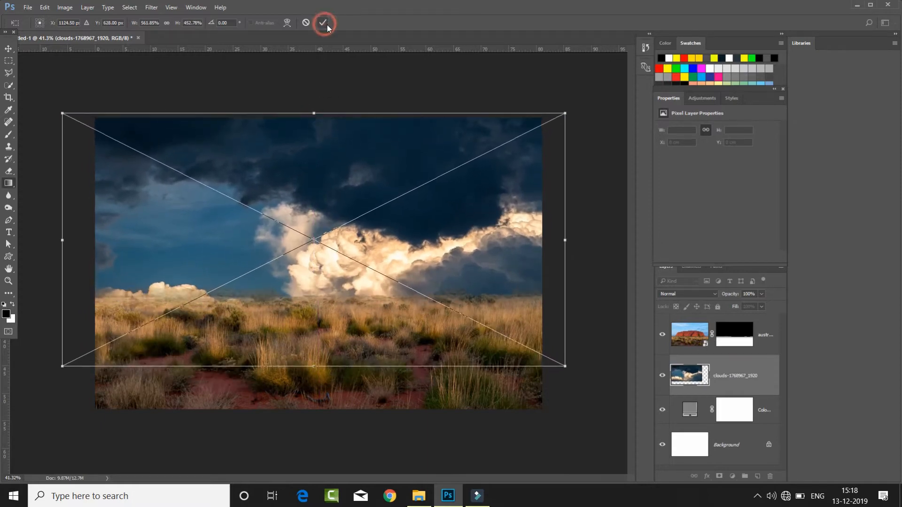
- Warp the clouds layer by pulling its upper and lower corners outward well beyond the canvas edges
left_click(8, 49)
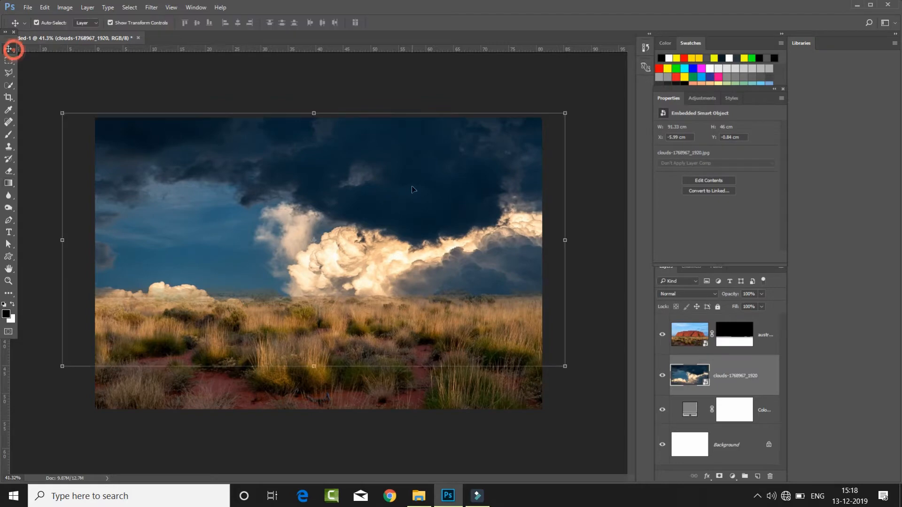
right_click(362, 162)
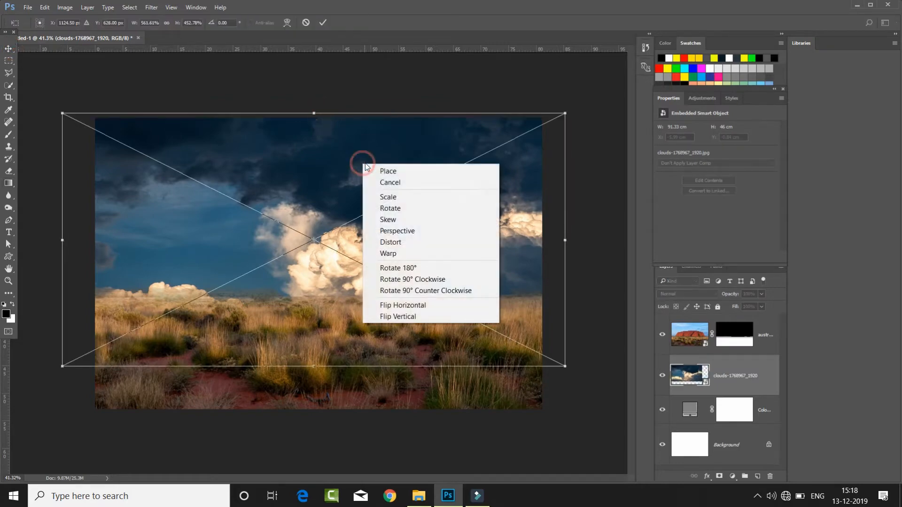
left_click(407, 251)
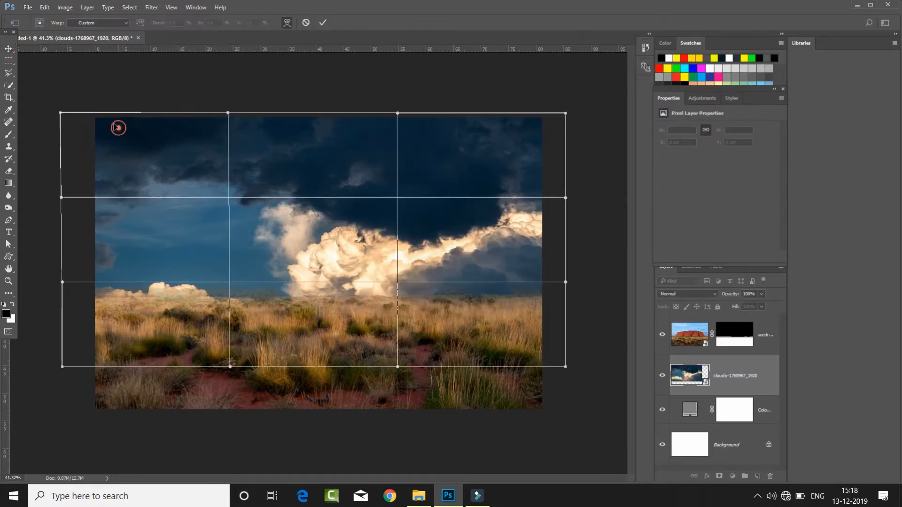
left_click_drag(117, 127, 109, 119)
left_click_drag(538, 126, 544, 121)
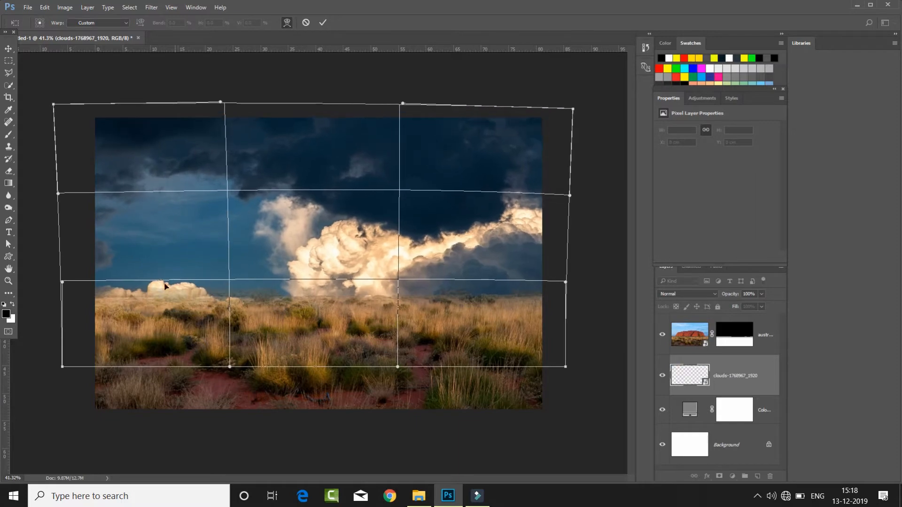
left_click_drag(122, 294, 109, 303)
left_click_drag(548, 310, 571, 329)
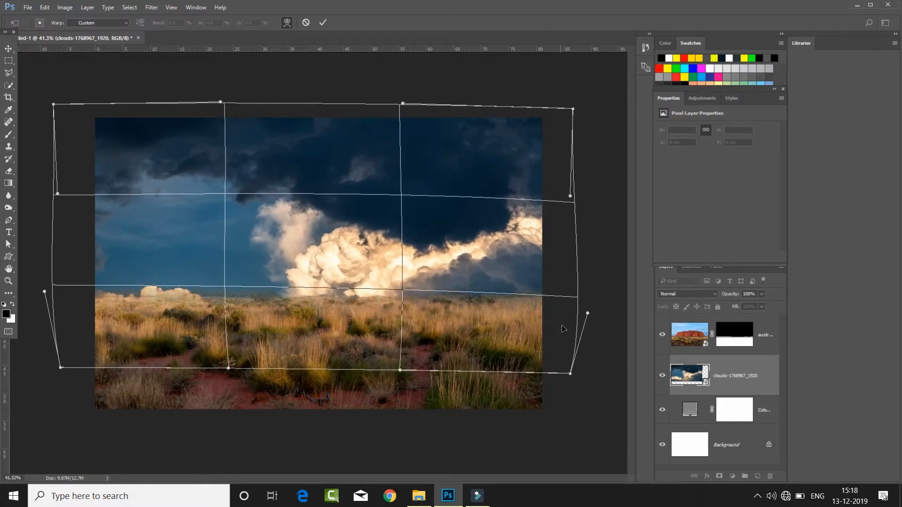
left_click_drag(552, 121, 560, 88)
left_click_drag(70, 113, 27, 72)
left_click_drag(276, 95, 273, 84)
left_click_drag(558, 88, 608, 61)
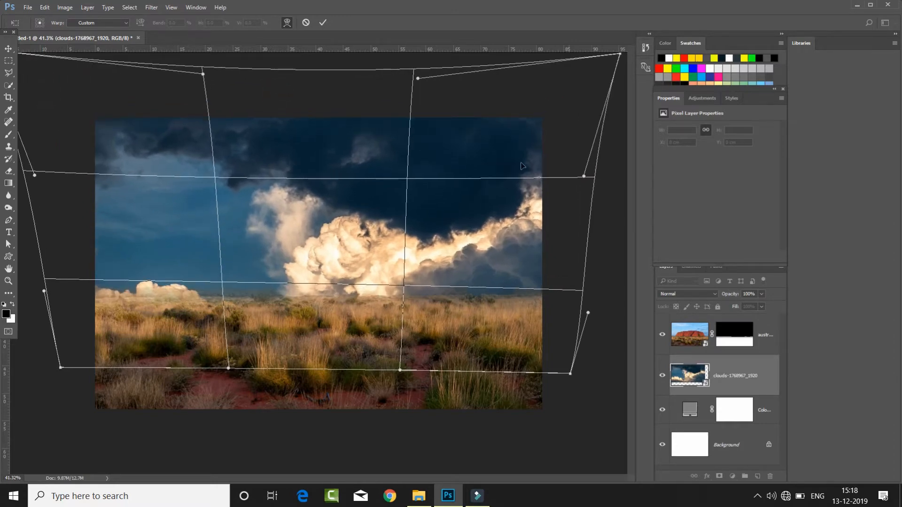
left_click_drag(87, 357, 72, 368)
left_click_drag(562, 357, 574, 376)
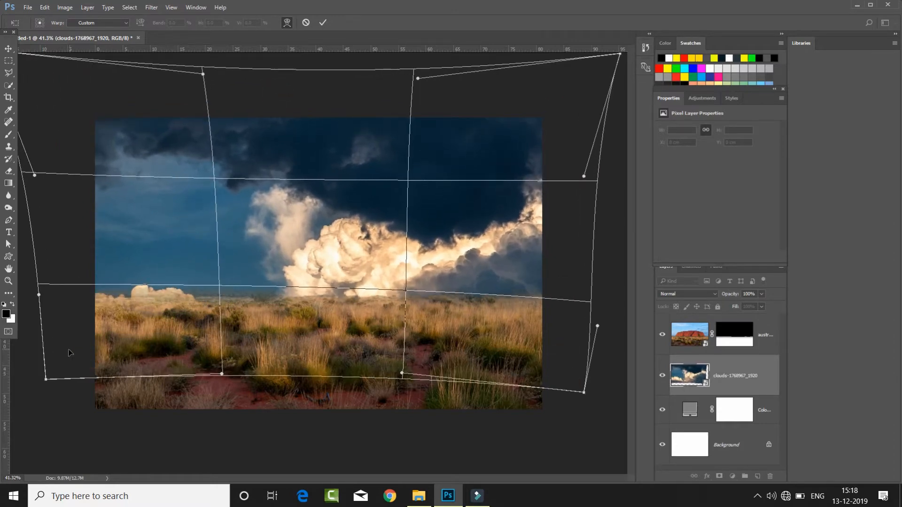
left_click_drag(71, 348, 57, 360)
left_click(326, 22)
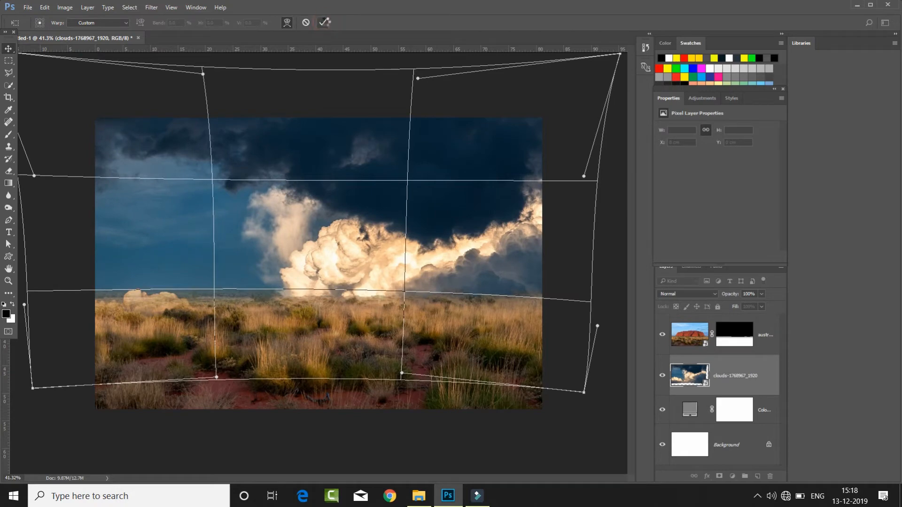
- Apply a Radial Blur to the clouds layer with the Zoom method and Good quality
left_click(129, 7)
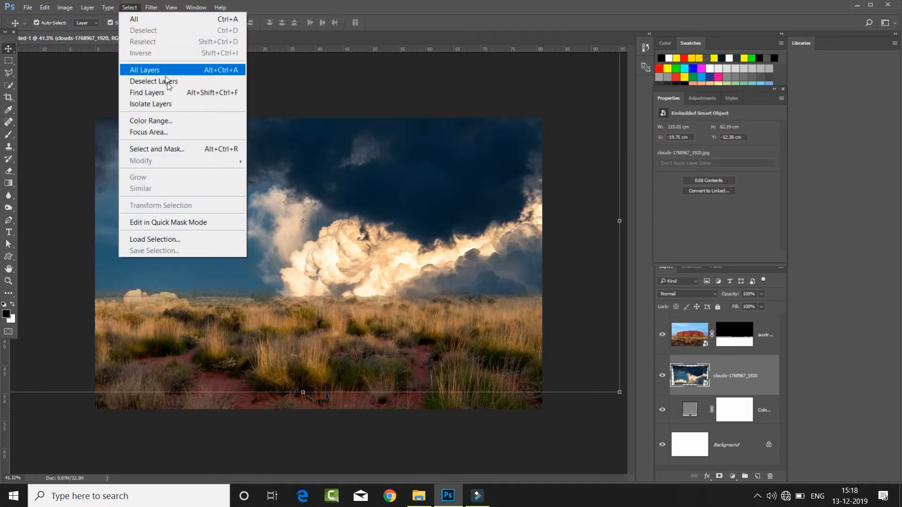
left_click(151, 8)
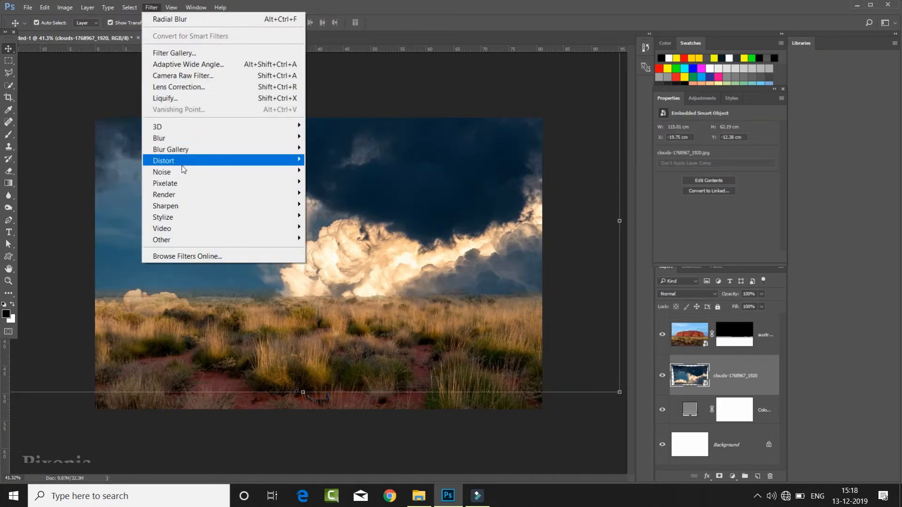
mouse_move(285, 153)
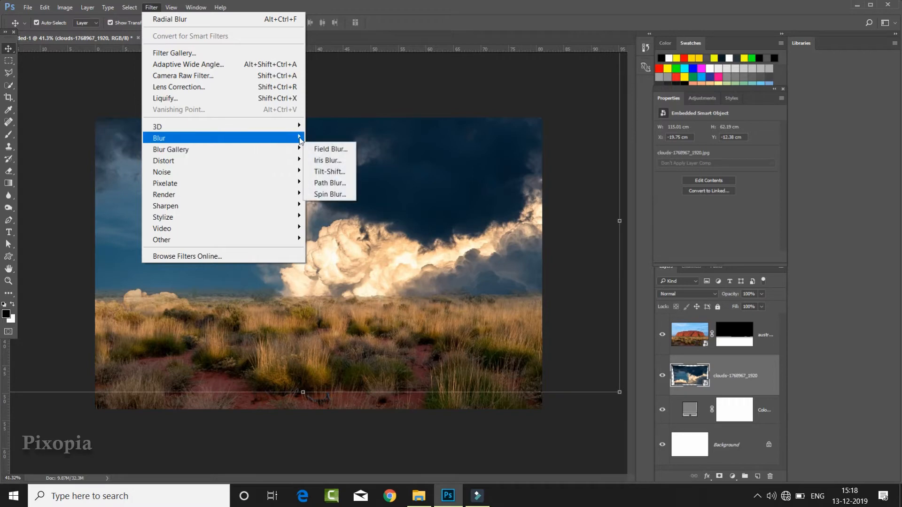
mouse_move(282, 137)
left_click(329, 217)
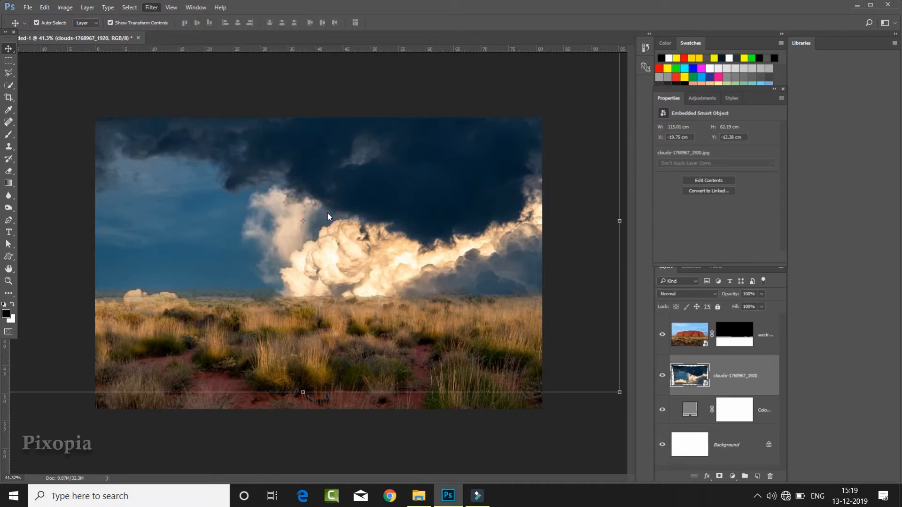
left_click(548, 146)
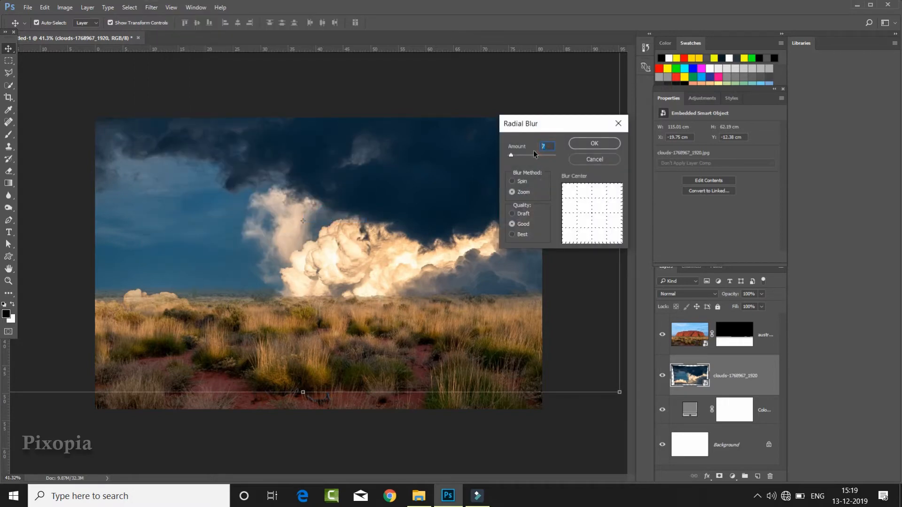
left_click(593, 144)
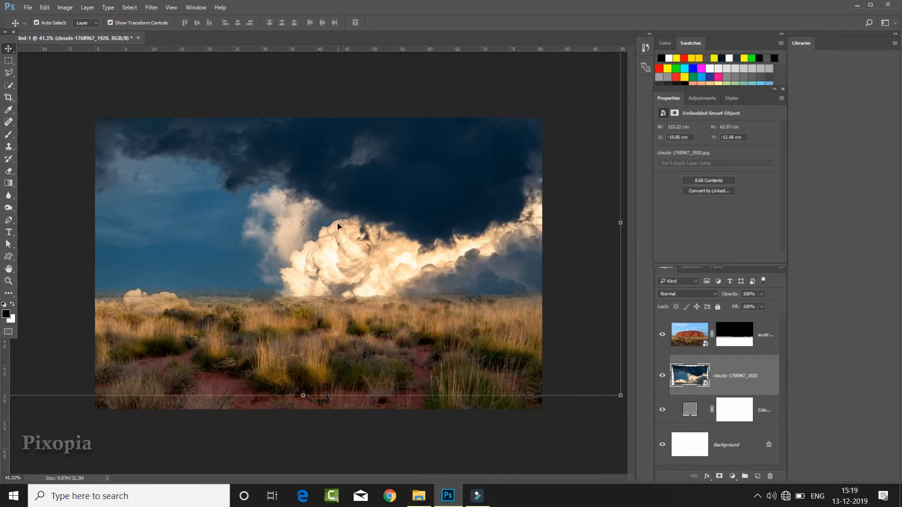
key("ctrl+minus")
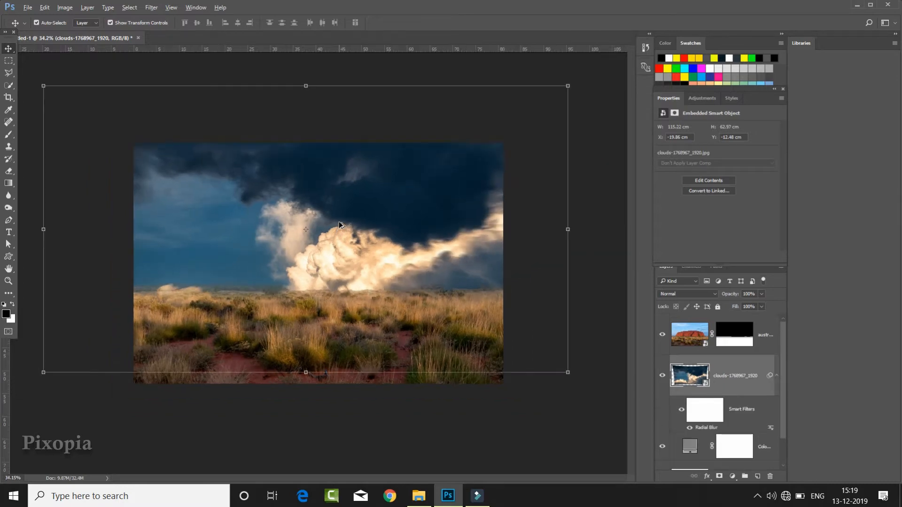
key("ctrl+plus")
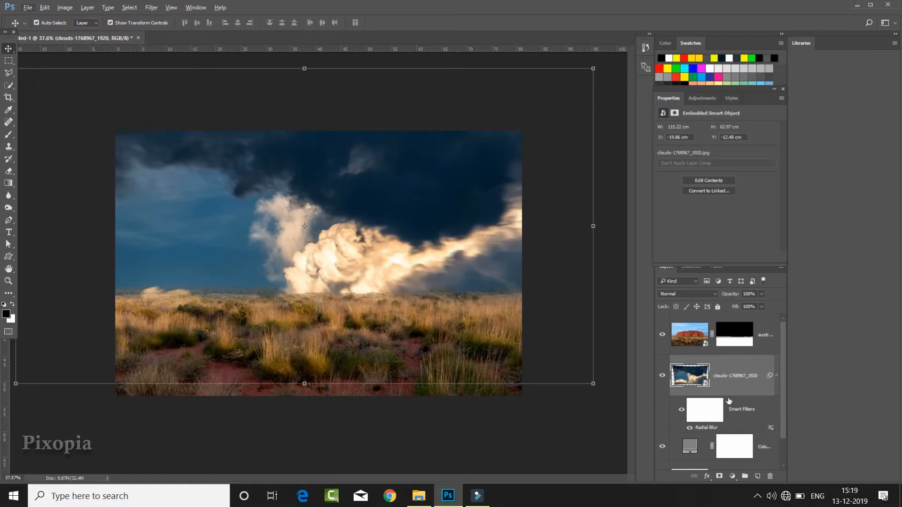
- Add a layer mask to the clouds layer and fade its lower part along the horizon with a black-to-transparent linear gradient
left_click(718, 476)
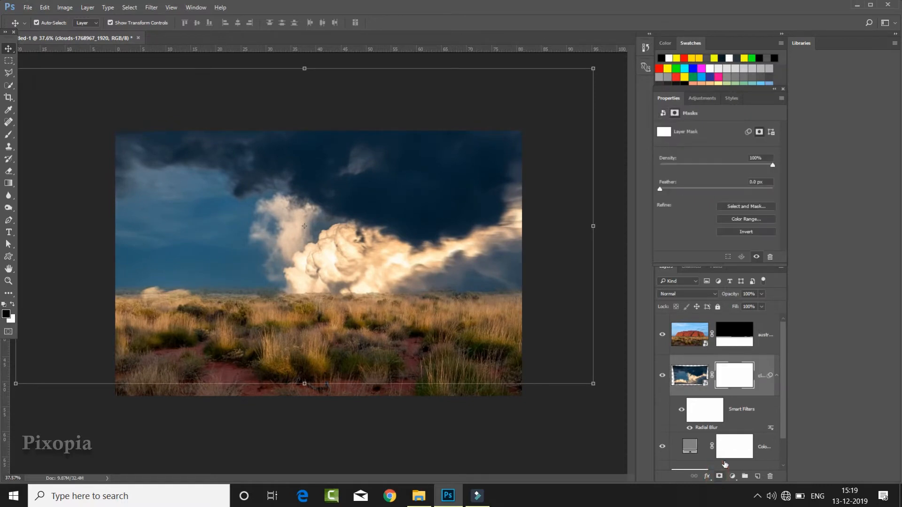
left_click(8, 184)
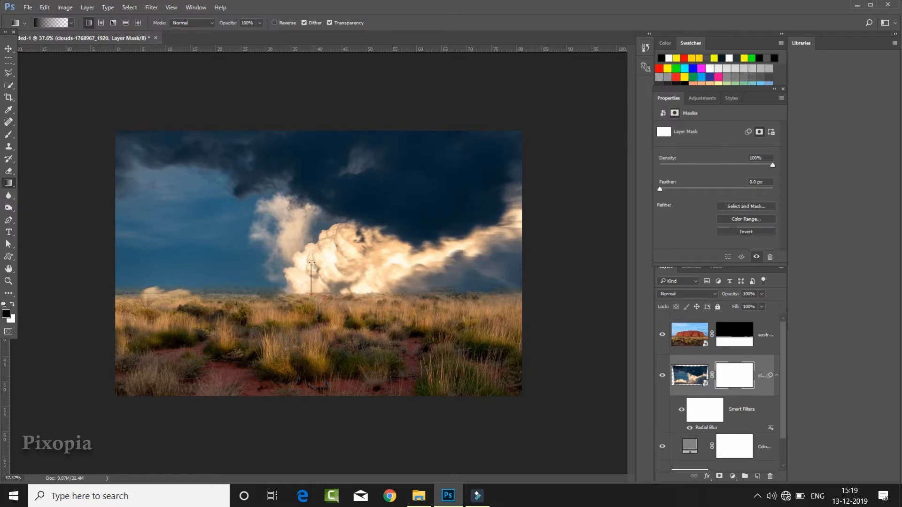
left_click_drag(312, 264, 312, 263)
left_click_drag(316, 314, 315, 259)
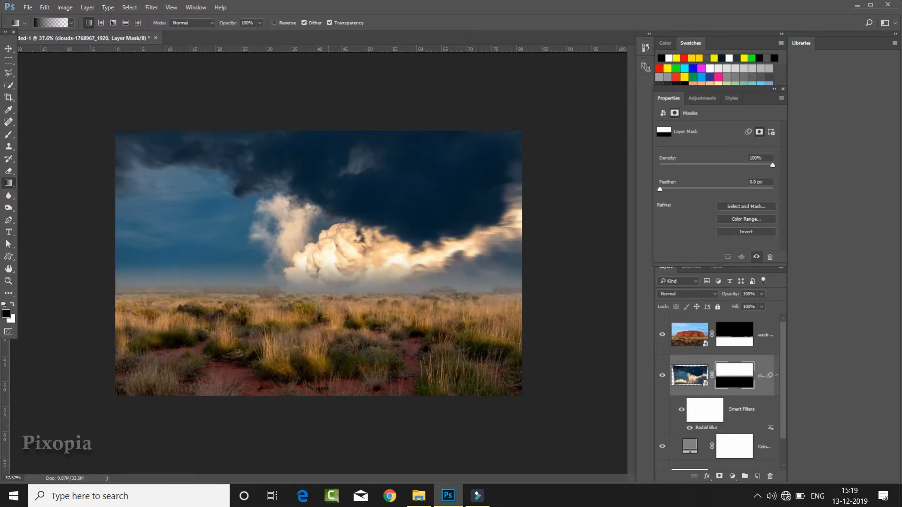
left_click_drag(316, 338, 316, 243)
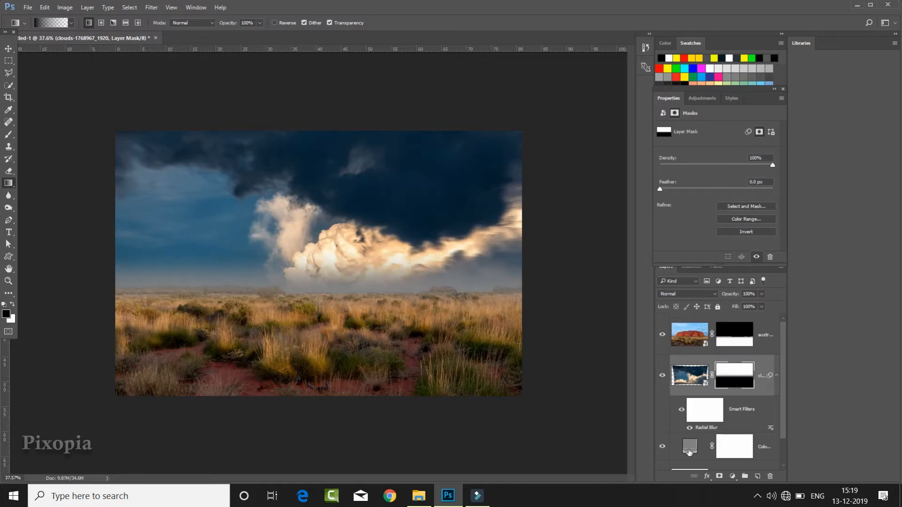
- Recolor the solid color fill layer to the warm beige #999182 sampled from the bright clouds near the horizon
left_click(690, 451)
double_click(687, 442)
left_click(254, 262)
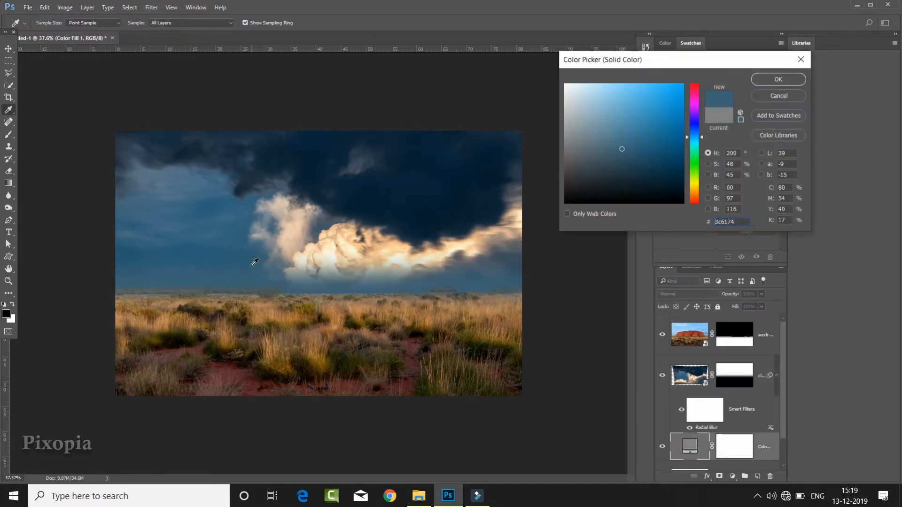
left_click_drag(298, 253, 277, 254)
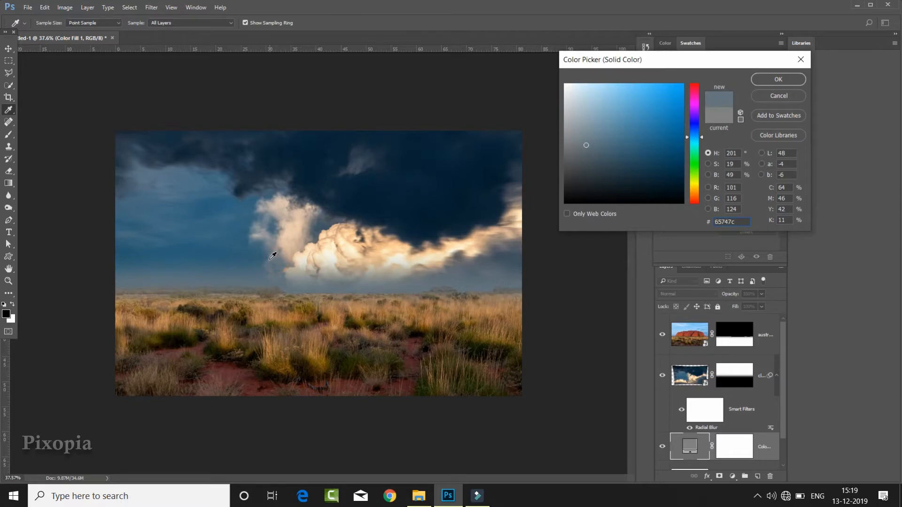
left_click(463, 252)
left_click(454, 255)
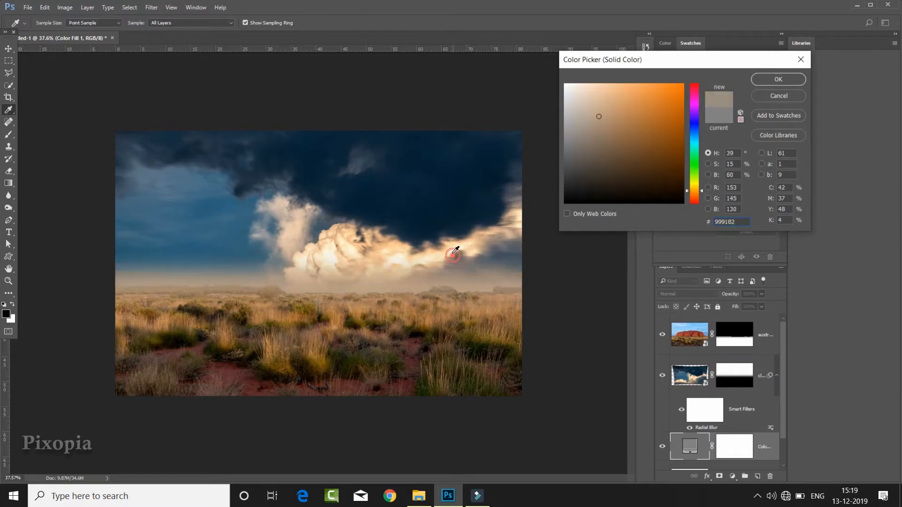
left_click(777, 80)
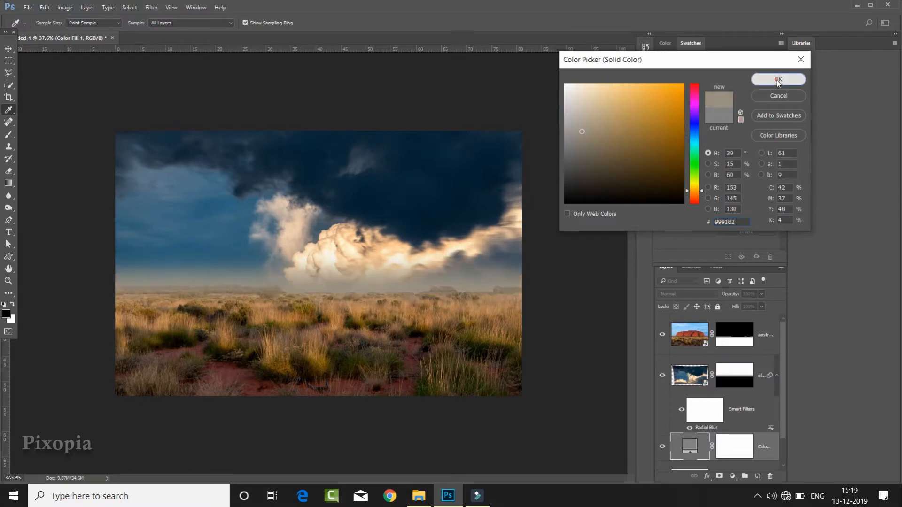
- Paint black on the australia layer's mask along the horizon with a soft round 159 px brush to hide the distant hills
left_click(741, 389)
left_click(738, 346)
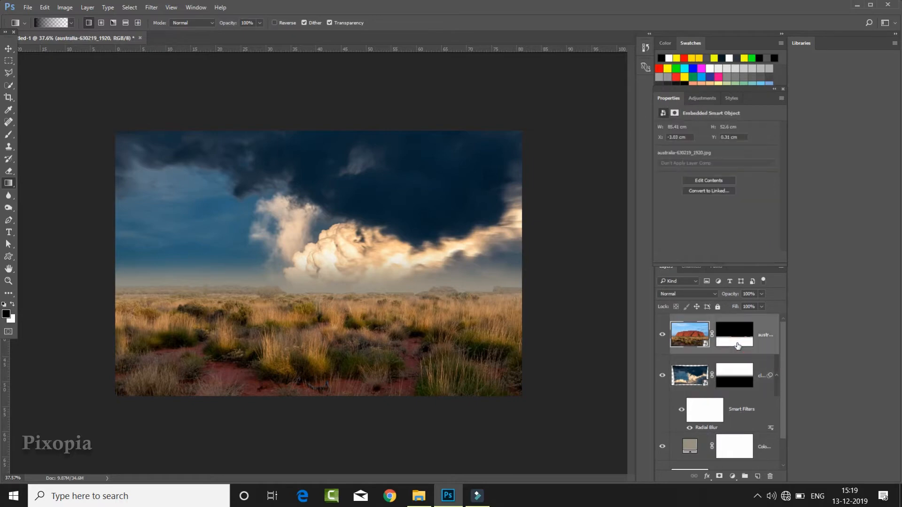
left_click(738, 345)
left_click(8, 136)
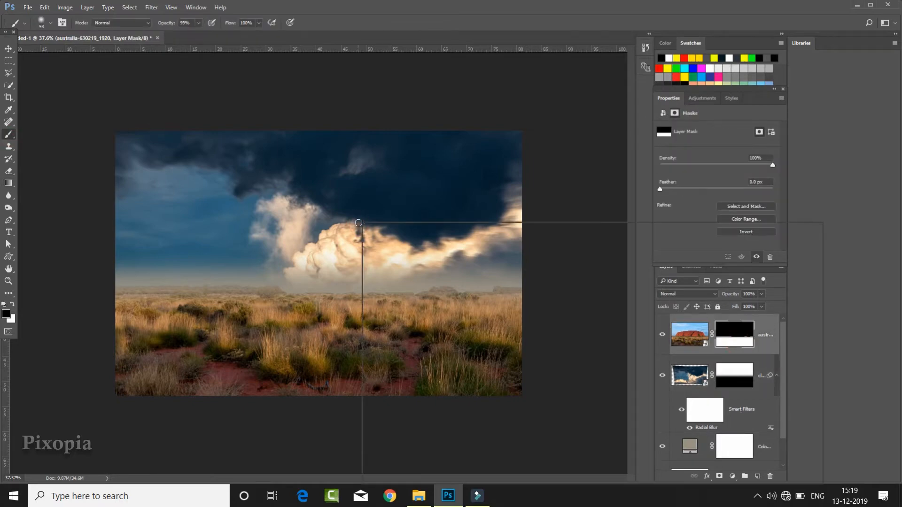
right_click(357, 223)
left_click(388, 316)
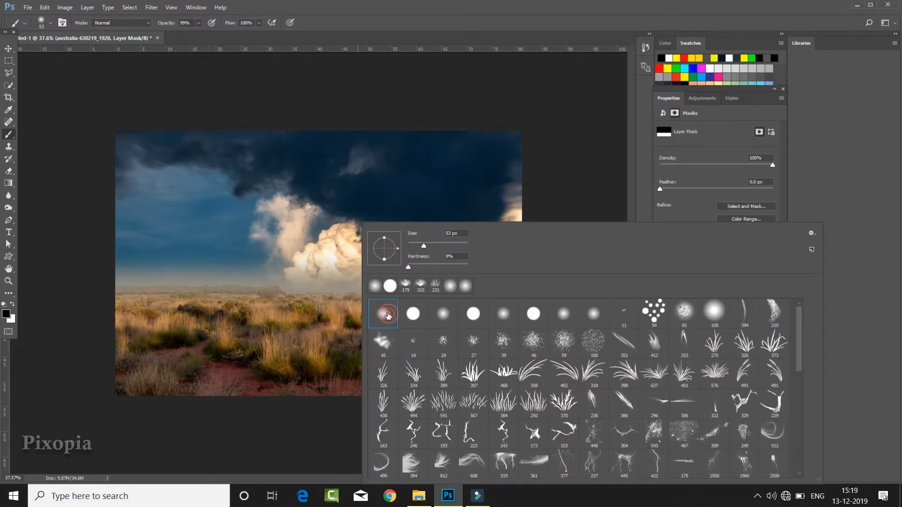
left_click(472, 23)
mouse_move(308, 269)
left_mouse_down()
mouse_move(360, 269)
mouse_move(316, 277)
mouse_move(301, 159)
left_mouse_up()
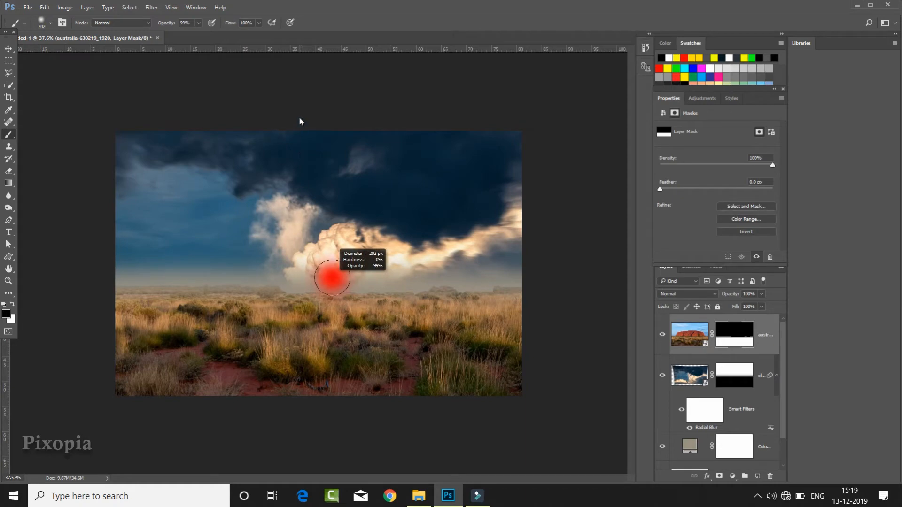
left_click_drag(335, 285, 327, 282)
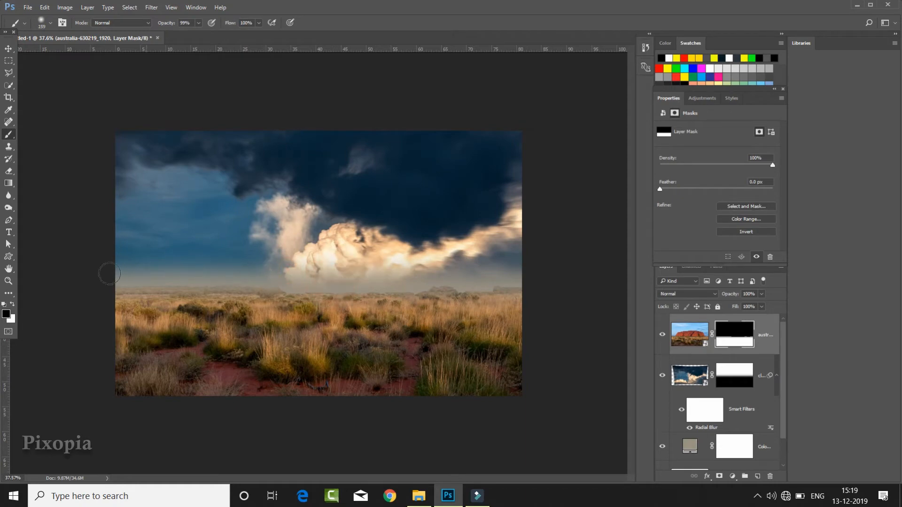
mouse_move(231, 269)
left_mouse_down()
mouse_move(315, 281)
mouse_move(511, 271)
left_mouse_up()
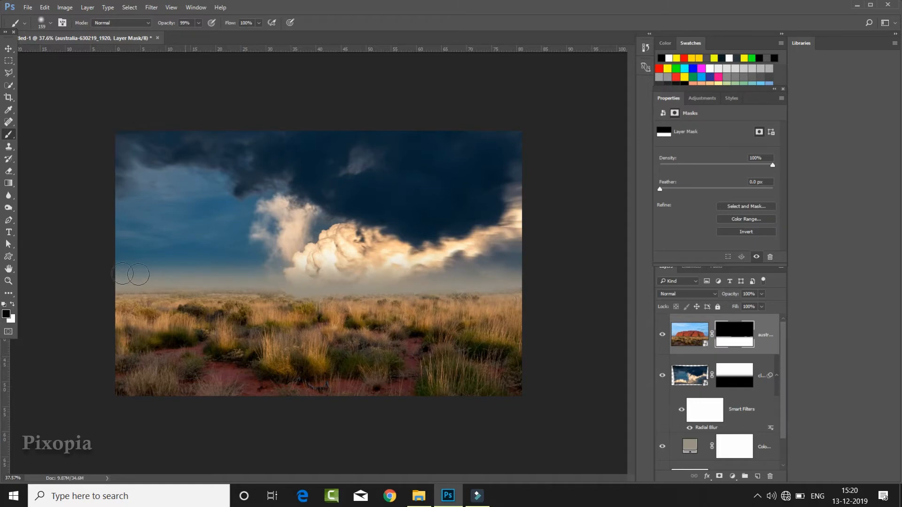
- Add a Curves adjustment clipped to the clouds layer and darken the sky by lowering the curve's white point
scroll(489, 268, "up", 2)
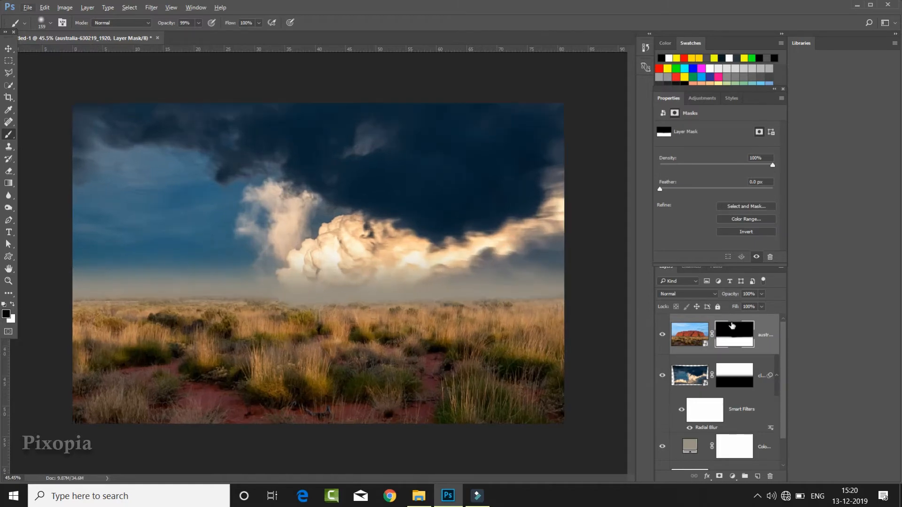
left_click(743, 374)
left_click(730, 476)
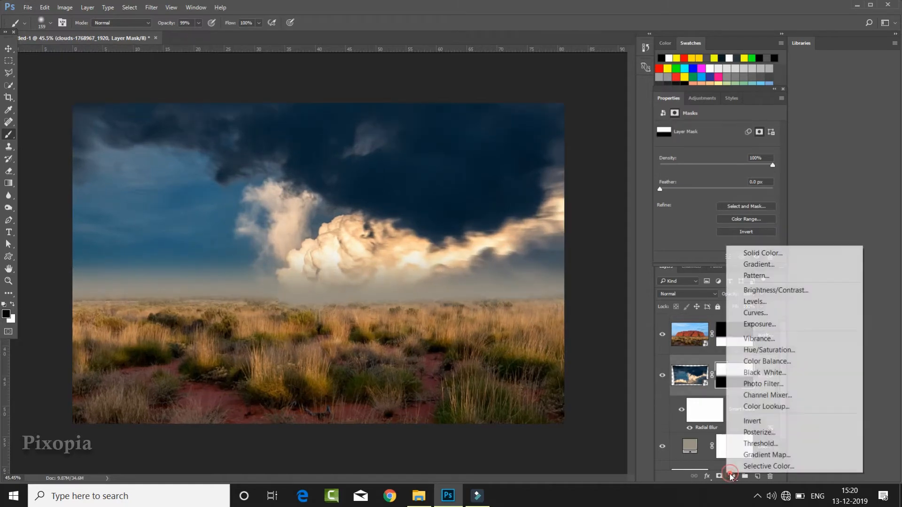
left_click(765, 313)
left_click(714, 258)
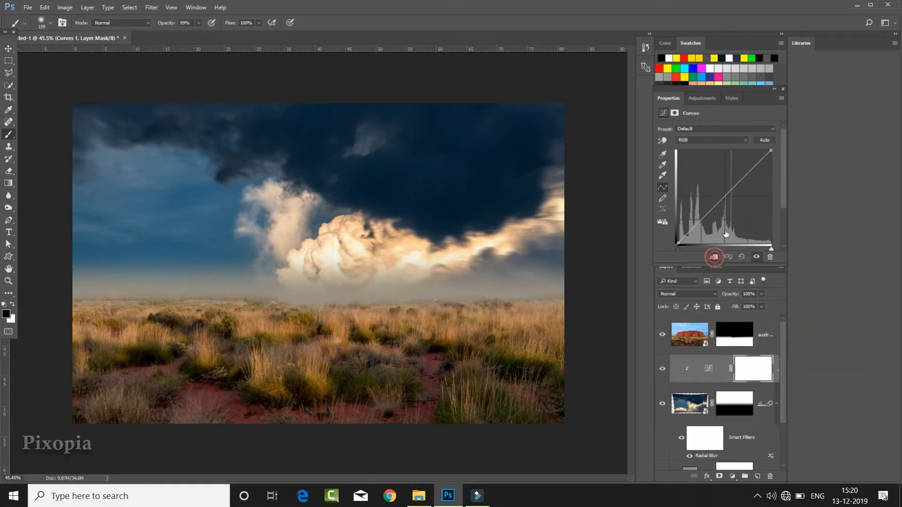
left_click_drag(771, 150, 782, 175)
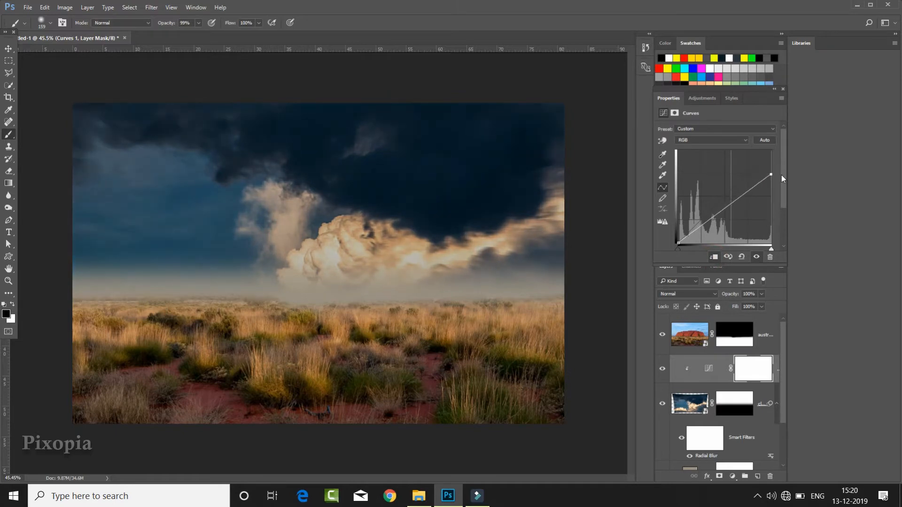
- Add a Curves adjustment clipped to the australia layer and lower its white point to darken the desert foreground
left_click(767, 339)
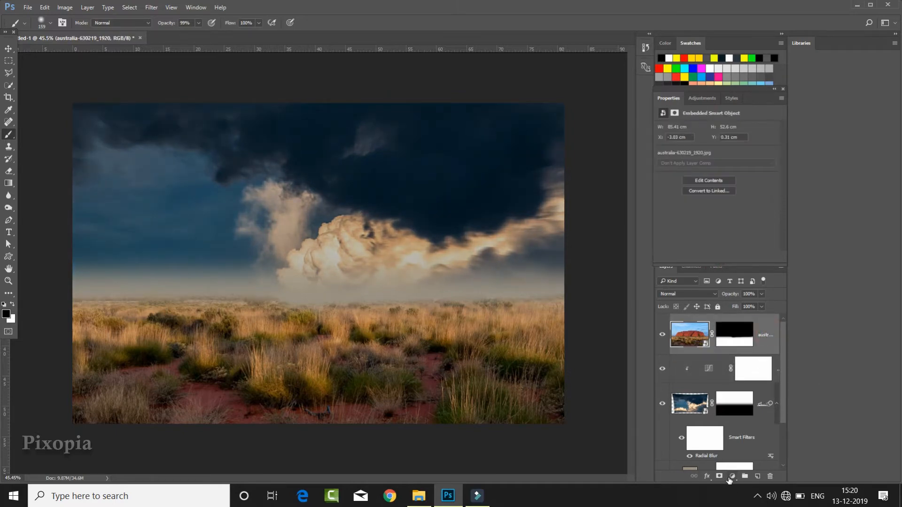
left_click(731, 477)
left_click(767, 318)
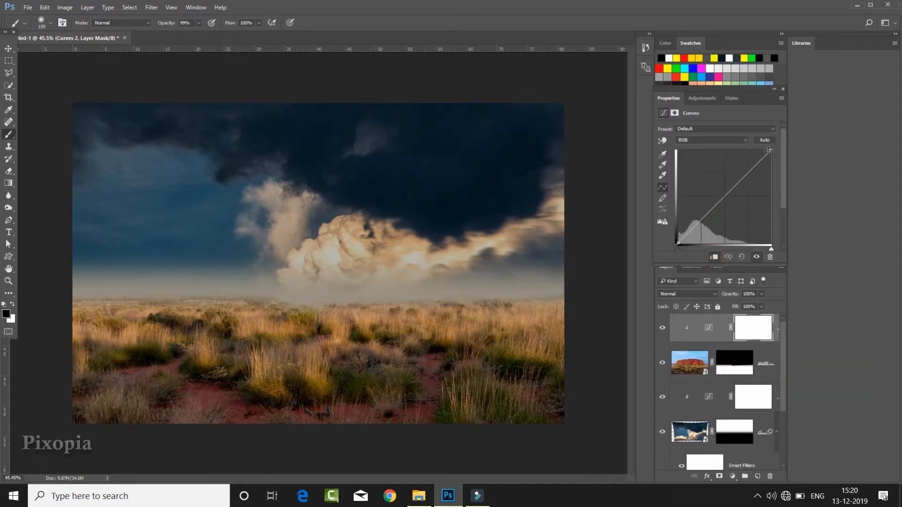
left_click_drag(769, 151, 808, 188)
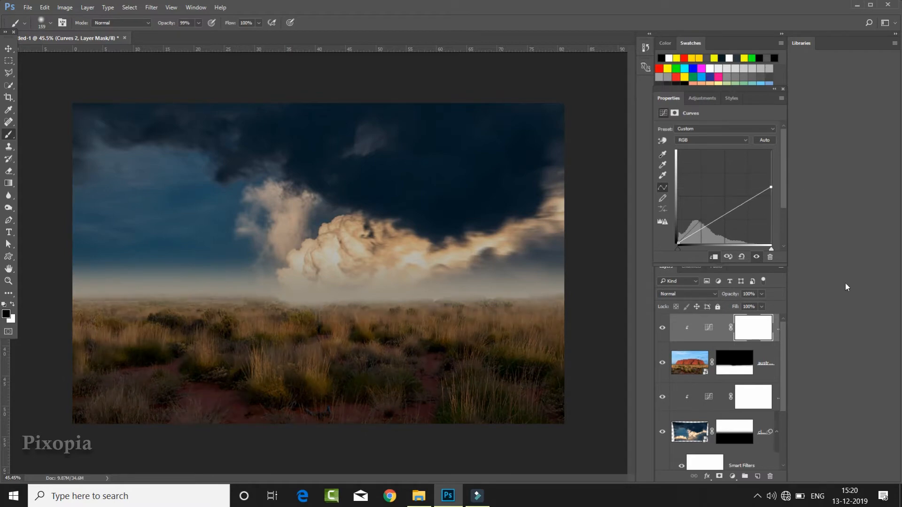
- Add a Color Balance adjustment clipped to the desert foreground with the midtones' Yellow-Blue value at +36
left_click(730, 477)
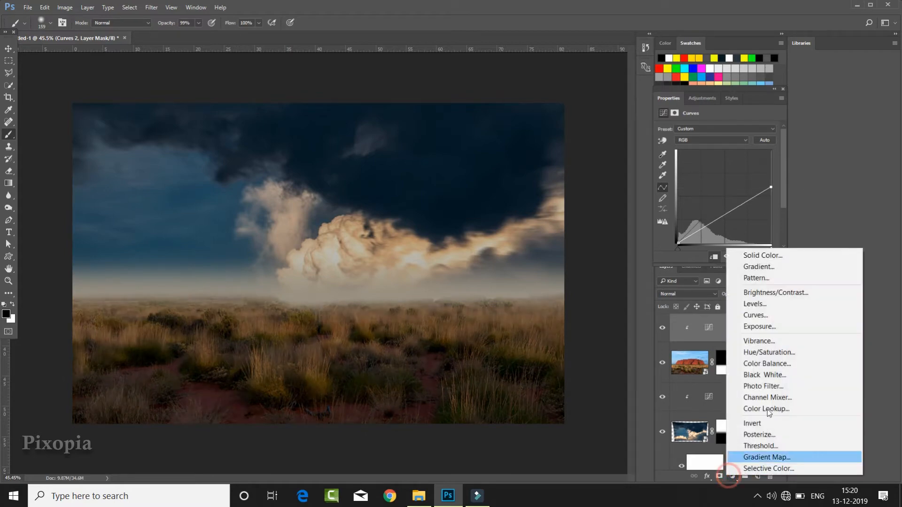
left_click(774, 364)
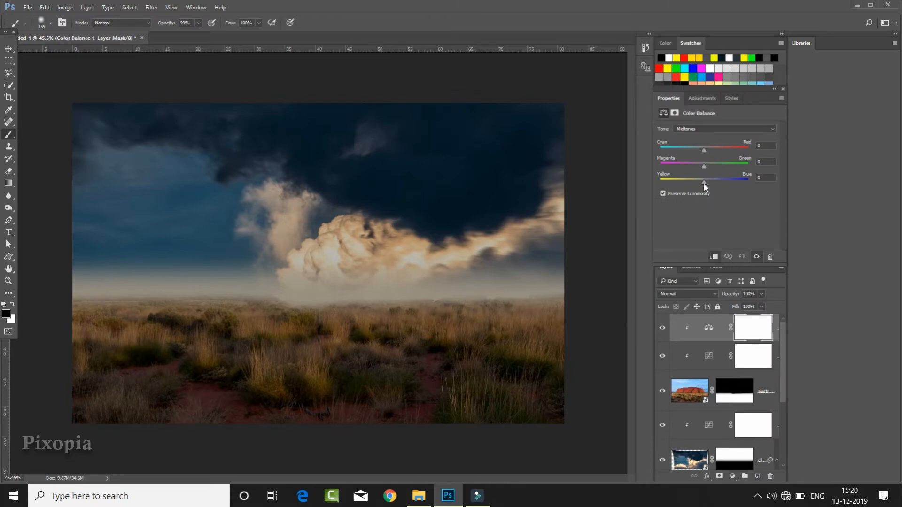
left_click_drag(721, 182, 720, 183)
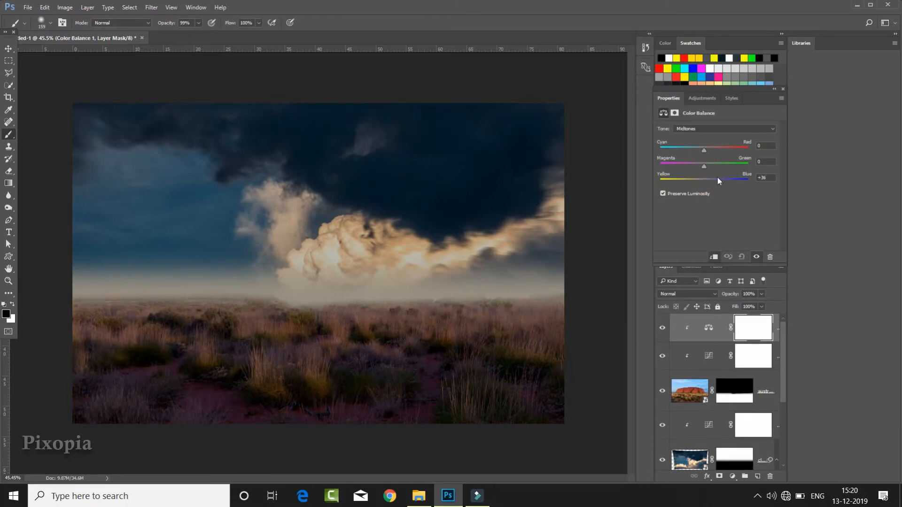
- Add a Curves adjustment clipped to the solid color fill and lower its white point to darken the horizon haze
scroll(757, 415, "down", 3)
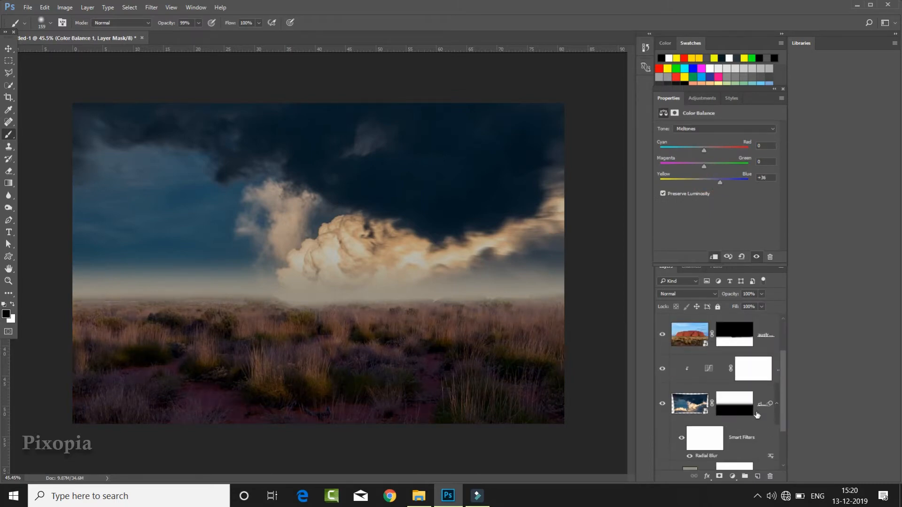
left_click(748, 452)
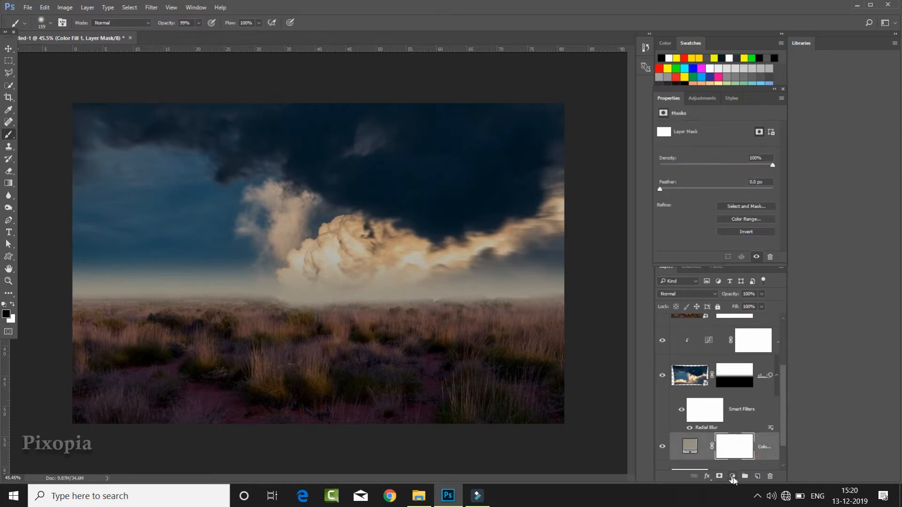
left_click(732, 477)
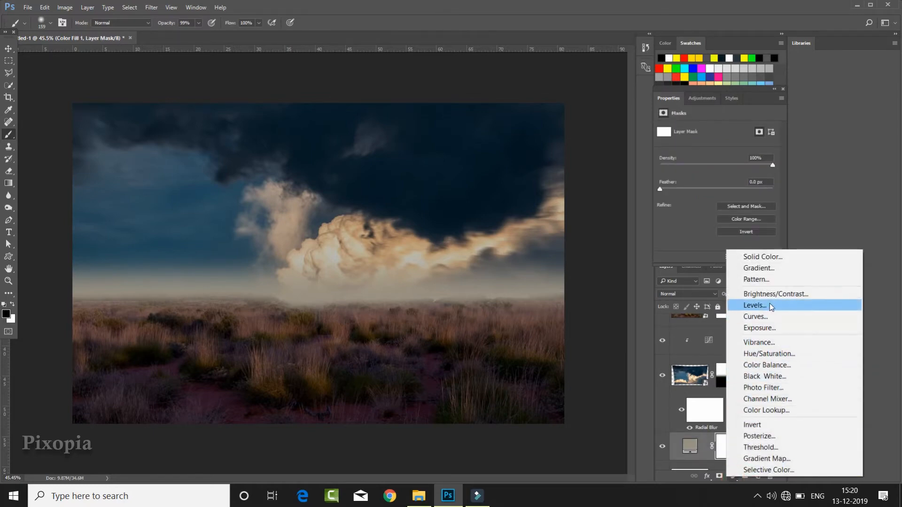
left_click(765, 316)
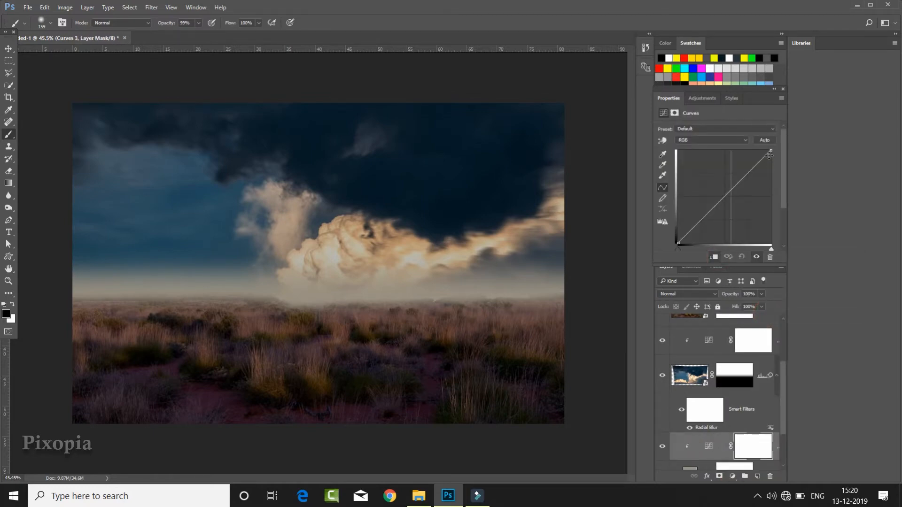
left_click_drag(771, 151, 786, 168)
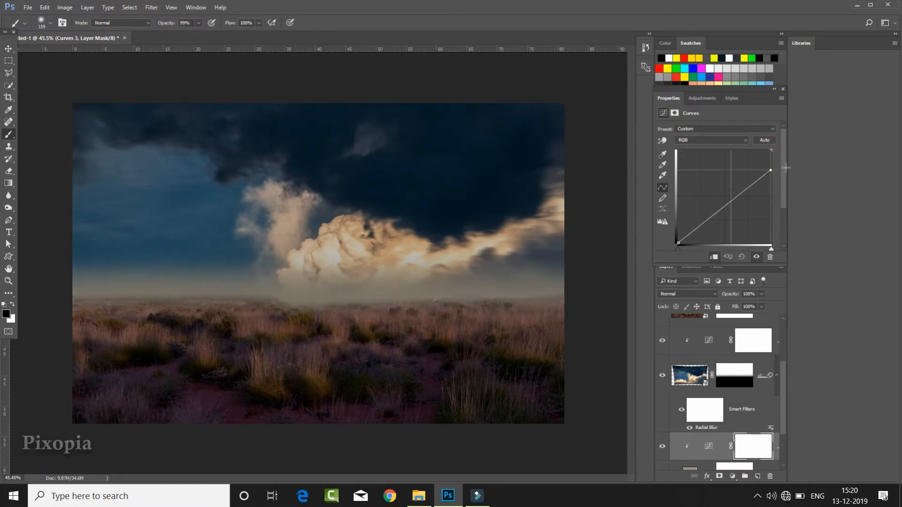
- Set the midtones' Cyan-Red value to -6 in the foreground's Color Balance adjustment
scroll(741, 374, "up", 1)
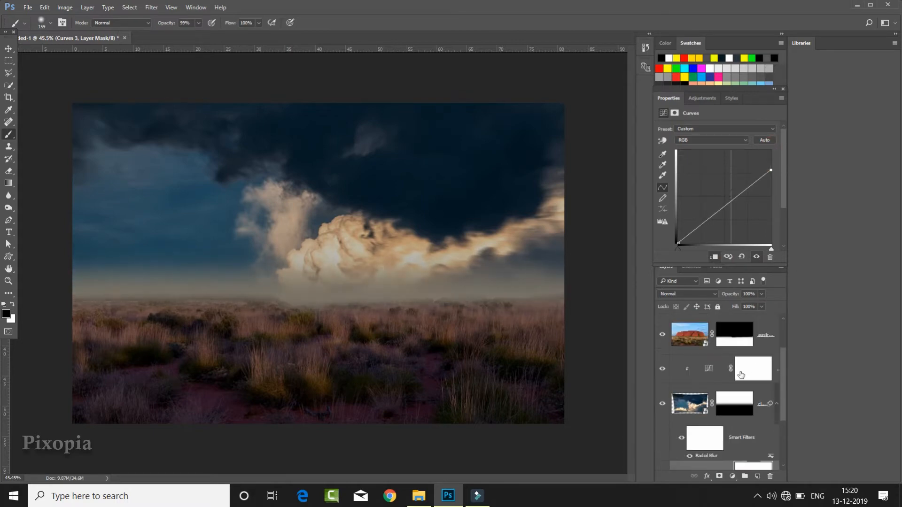
scroll(732, 346, "up", 2)
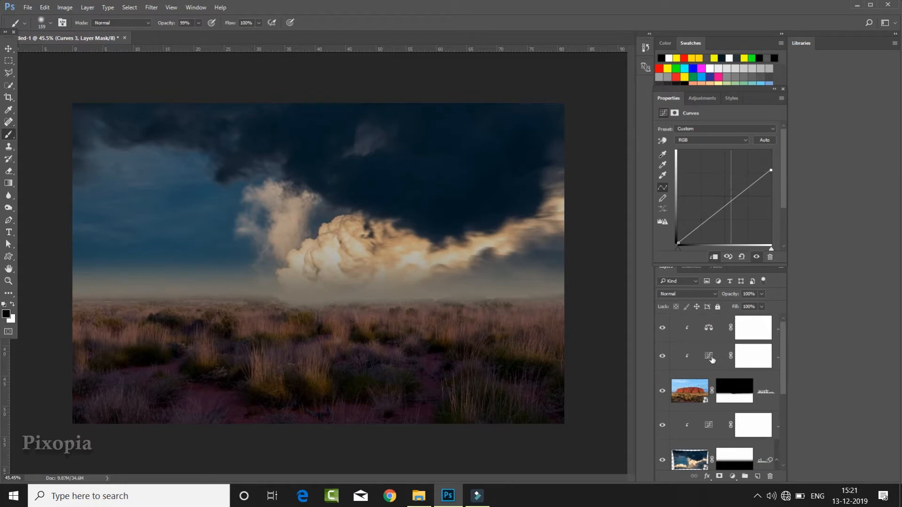
left_click(709, 328)
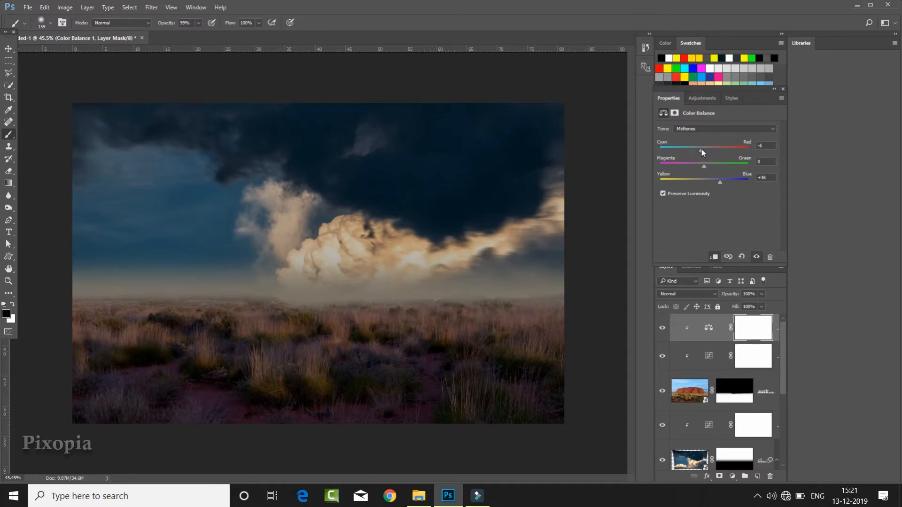
- Place the turtle-2815539_1920 image from the Turtle folder, scaled to about 49.6 × 33.4 cm and standing on the desert foreground
left_click(419, 496)
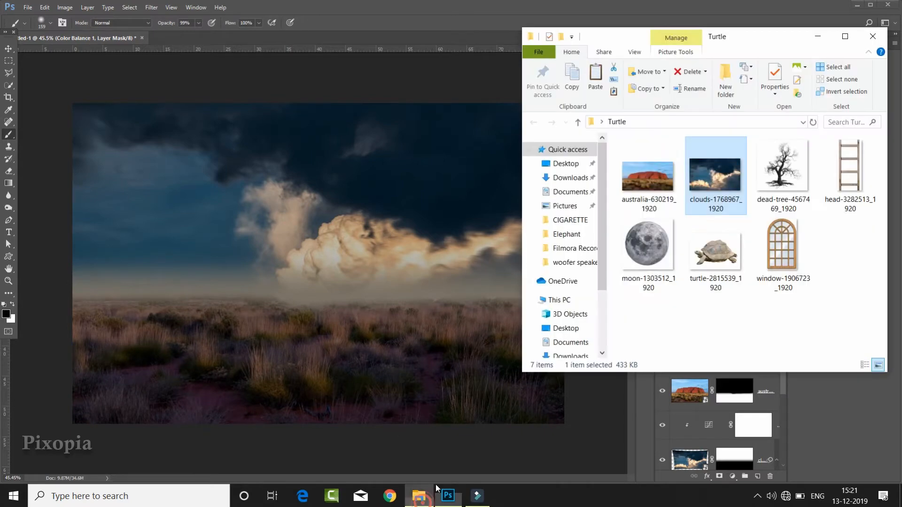
left_click(718, 261)
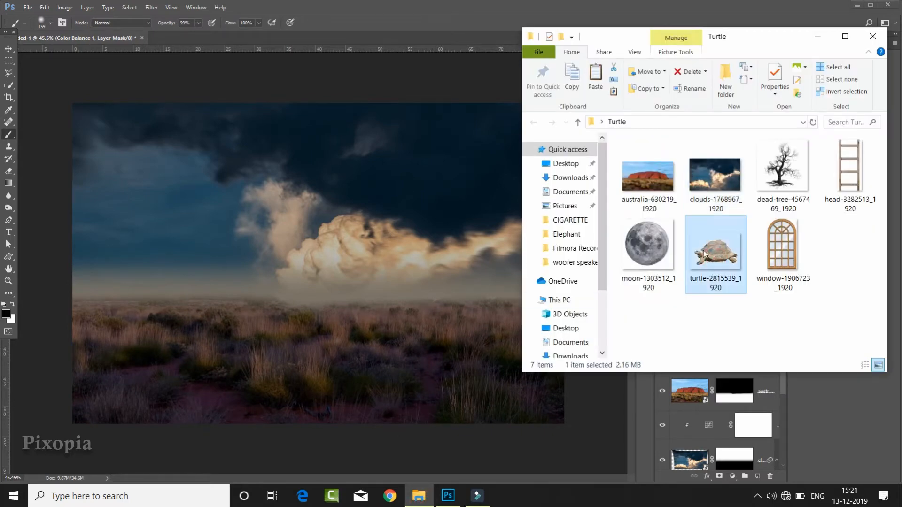
left_click_drag(717, 262, 283, 283)
scroll(329, 331, "up", 1)
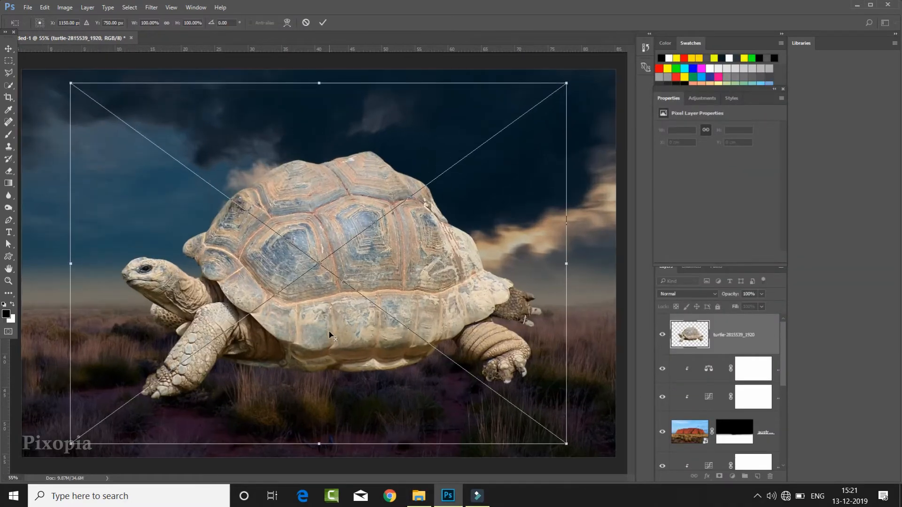
scroll(328, 331, "down", 1)
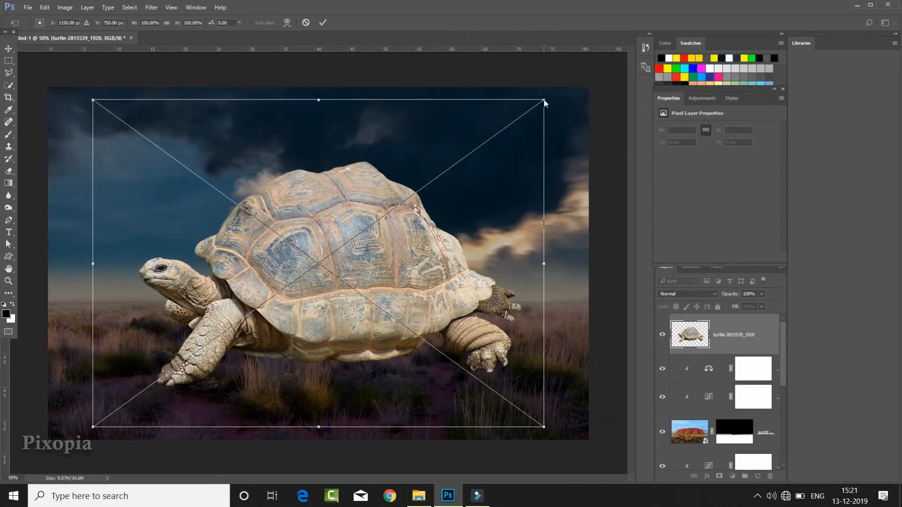
left_click_drag(544, 102, 509, 126)
left_click_drag(419, 277, 431, 293)
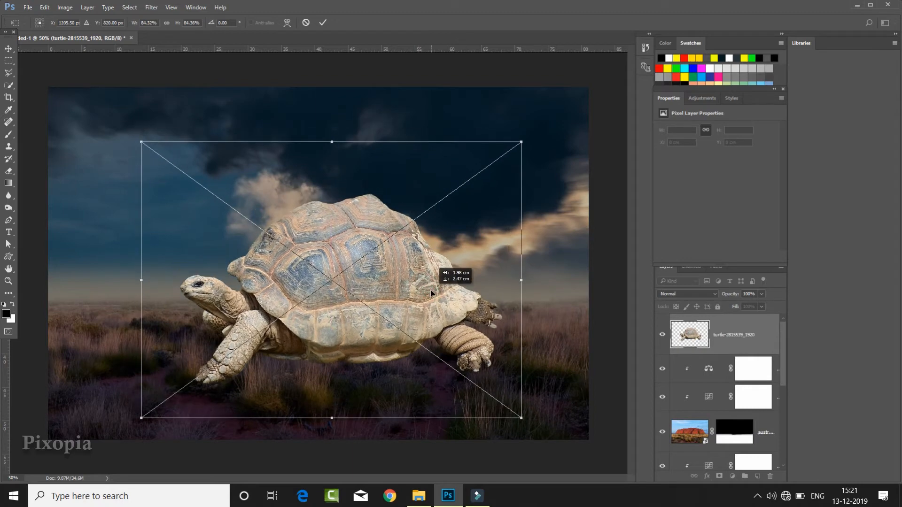
left_click_drag(521, 280, 503, 278)
left_click_drag(388, 277, 402, 284)
left_click(323, 22)
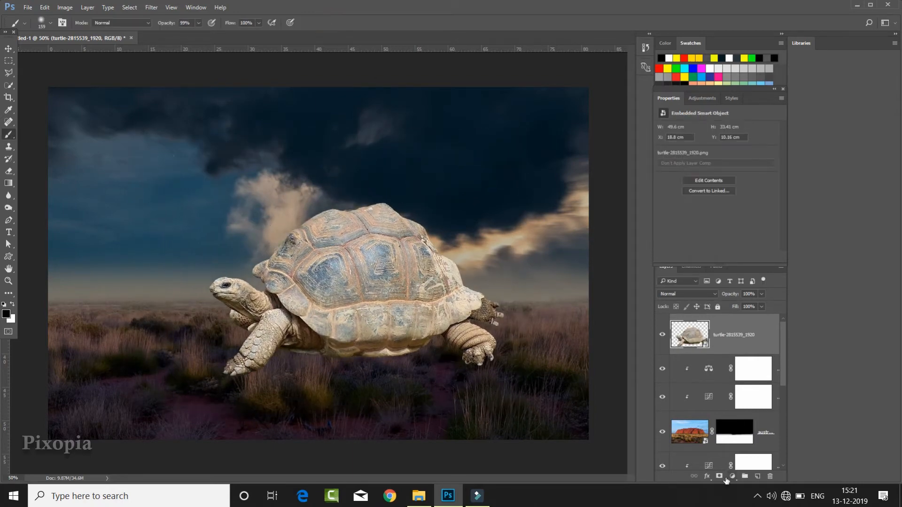
- Add a Curves adjustment clipped to the turtle layer and lower its white point to darken the turtle
left_click(727, 479)
left_click(765, 317)
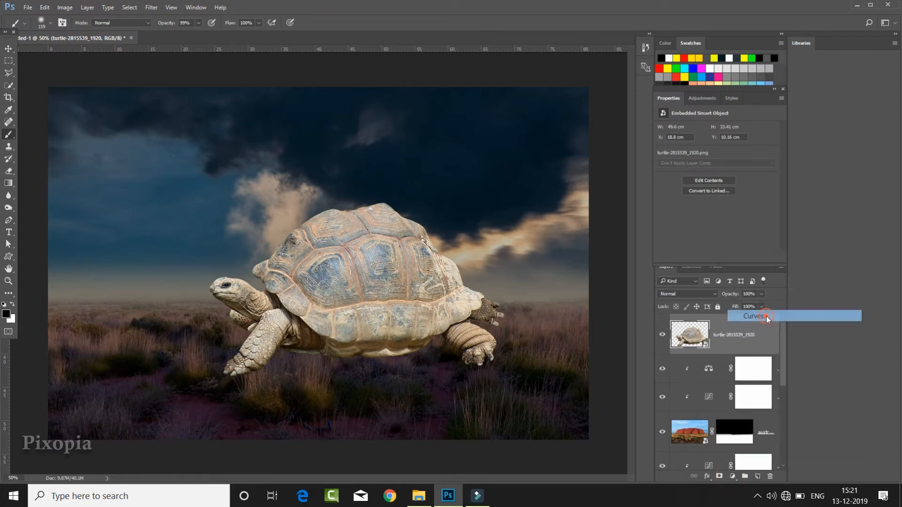
left_click(713, 258)
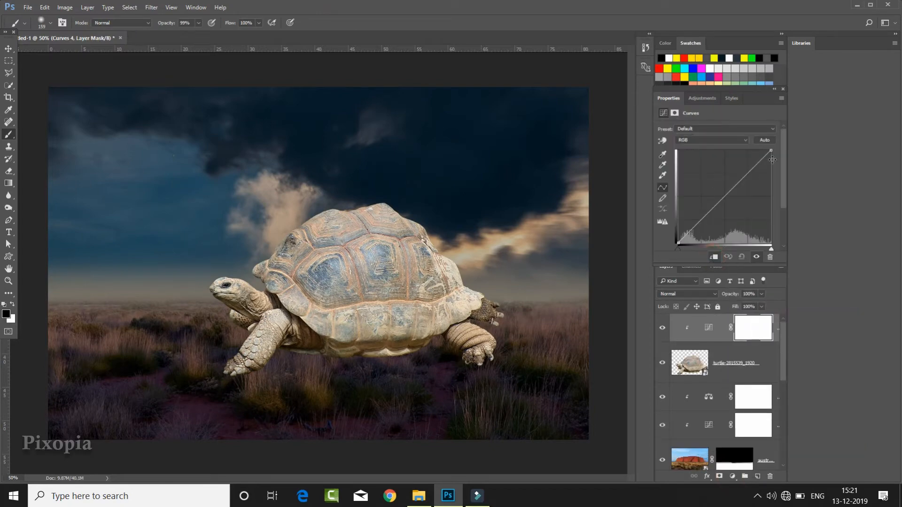
left_click_drag(770, 150, 792, 187)
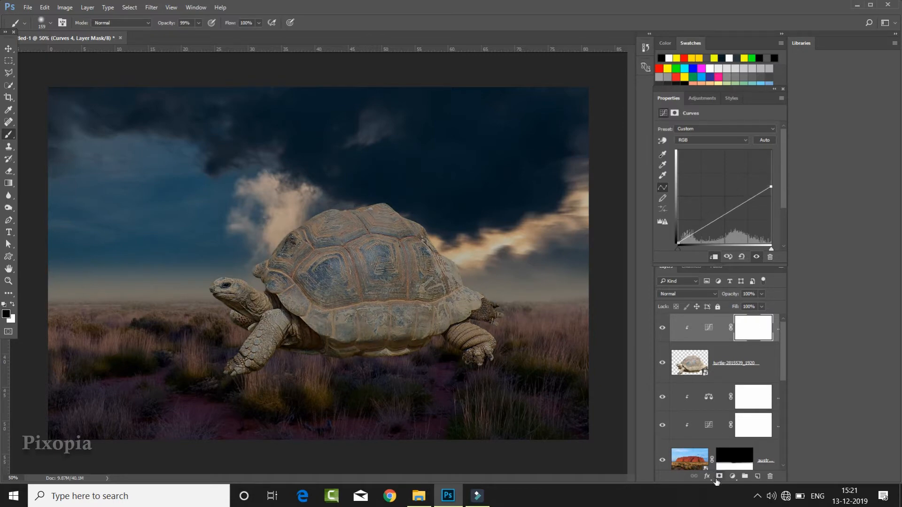
- Add a Color Balance adjustment clipped to the turtle with the midtones' Yellow-Blue value at +43
left_click(738, 475)
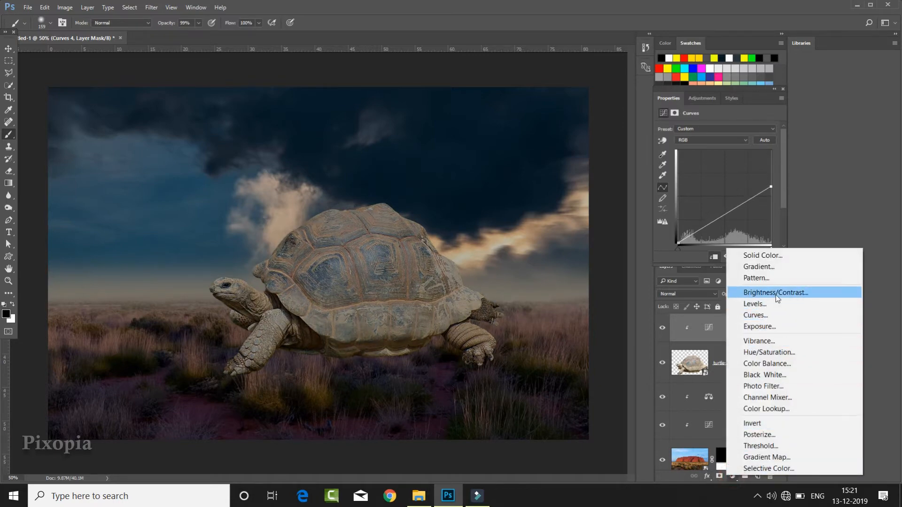
left_click(771, 366)
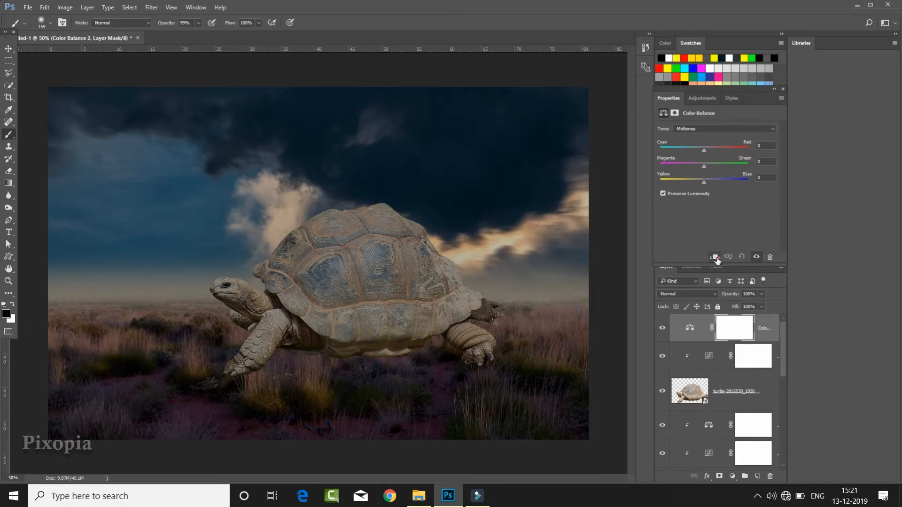
left_click(714, 257)
left_click_drag(709, 184, 718, 183)
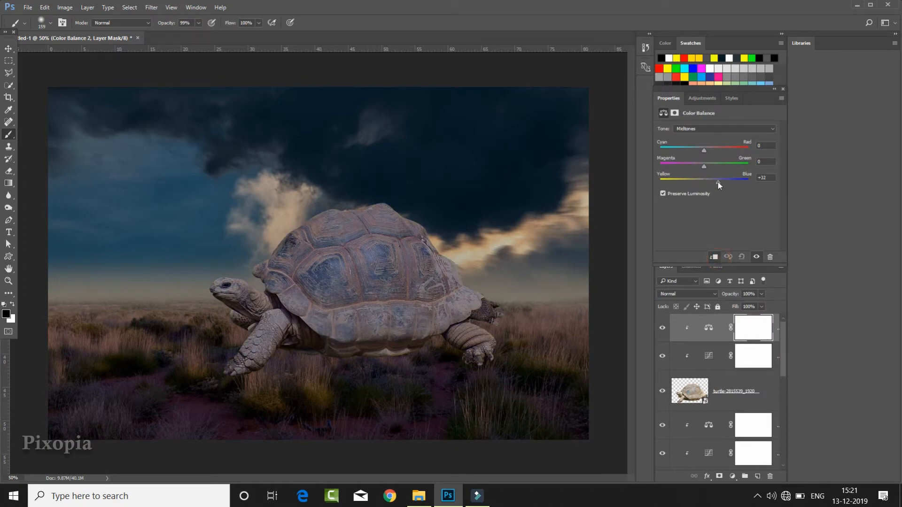
left_click(723, 183)
- Add a layer mask to the turtle layer and choose the 2165 grass brush tip, sized to about 202 px
left_click(744, 389)
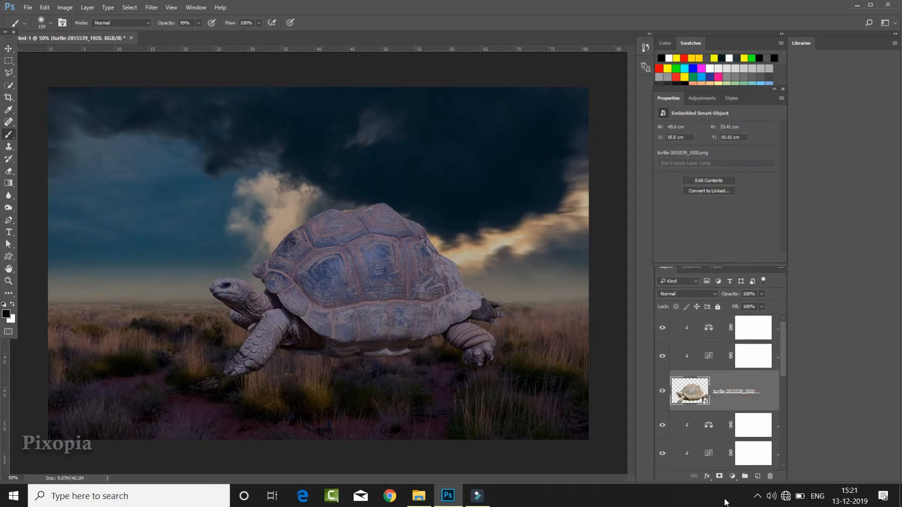
left_click(719, 478)
right_click(288, 193)
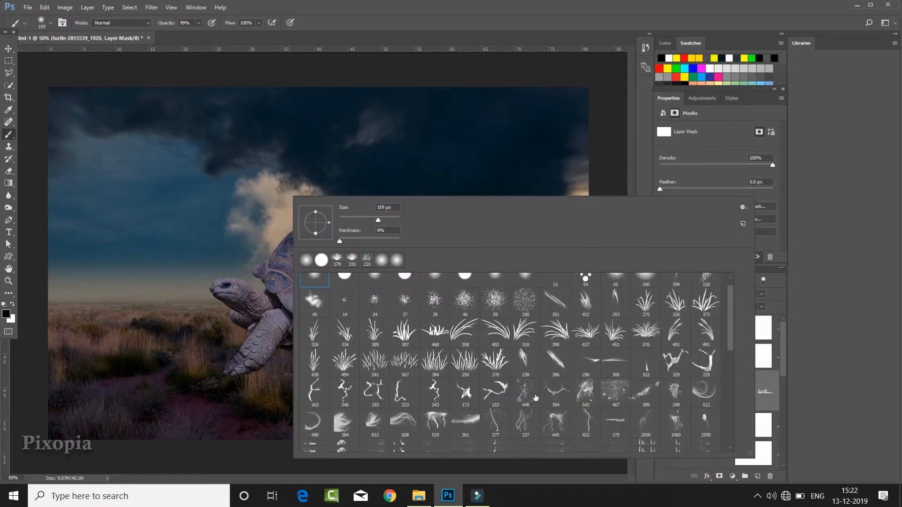
scroll(695, 347, "down", 3)
scroll(695, 347, "down", 5)
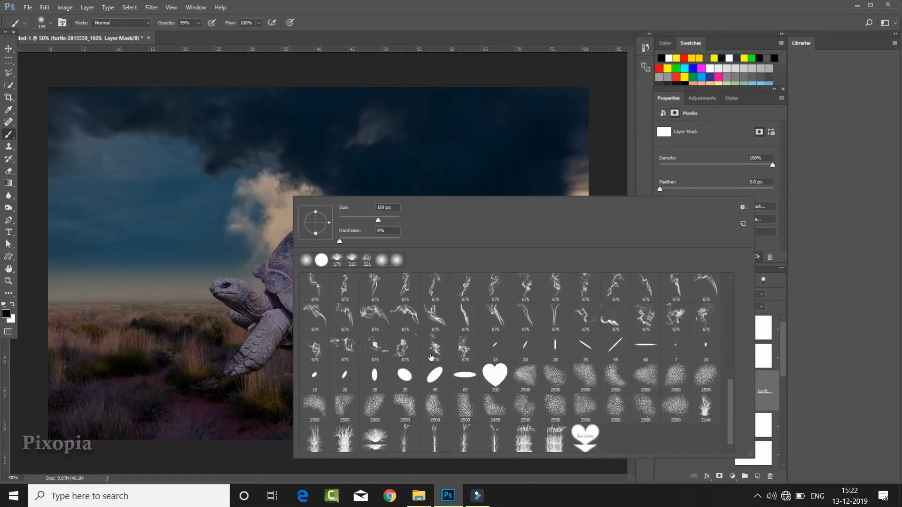
left_click(370, 441)
left_click_drag(395, 220, 385, 220)
left_click(357, 12)
scroll(282, 322, "up", 2)
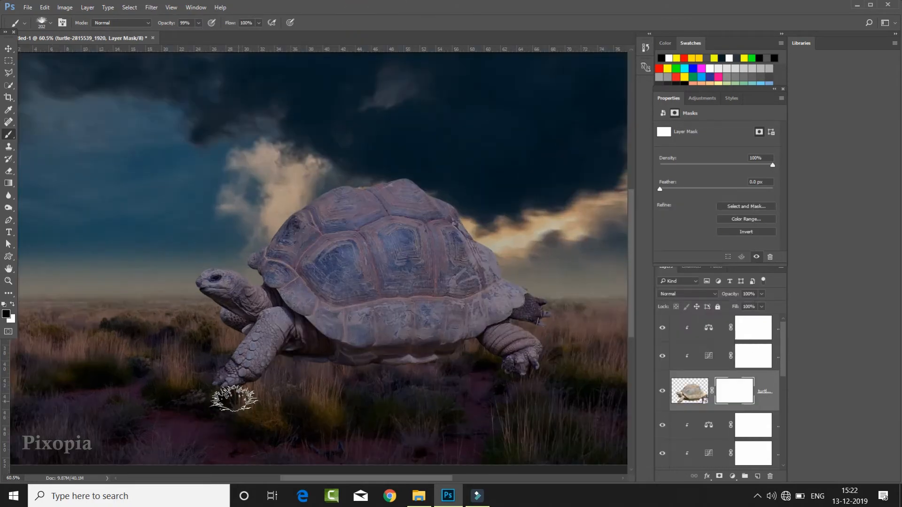
- Mask the turtle's front foot and the underside of its belly with black grass-shaped dabs, using a brush of up to 235 px
left_click(206, 392)
left_click(248, 383)
left_click_drag(388, 405, 395, 405)
left_click(394, 369)
left_click(347, 371)
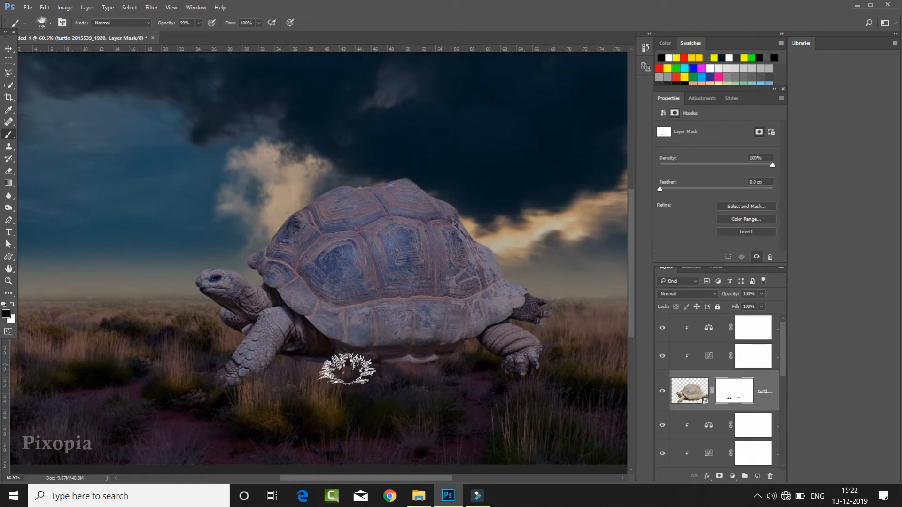
right_click(361, 376)
left_click(331, 375)
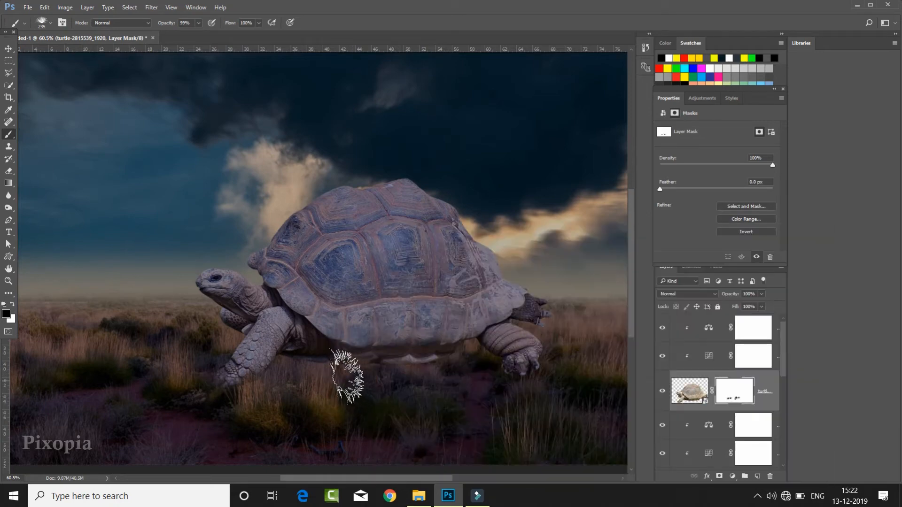
- Rotate the grass brush tip upright, enlarge it, and mask more of the turtle's front foot, belly and hind end
right_click(527, 393)
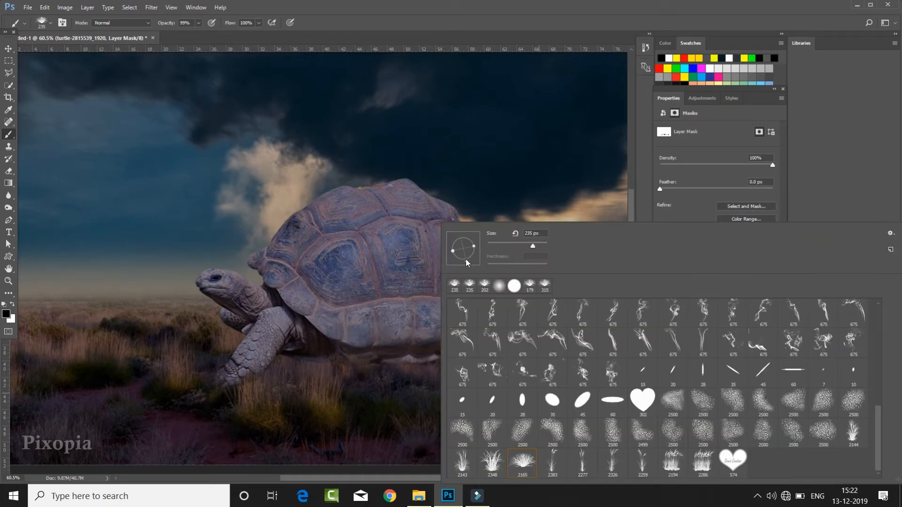
left_click(480, 242)
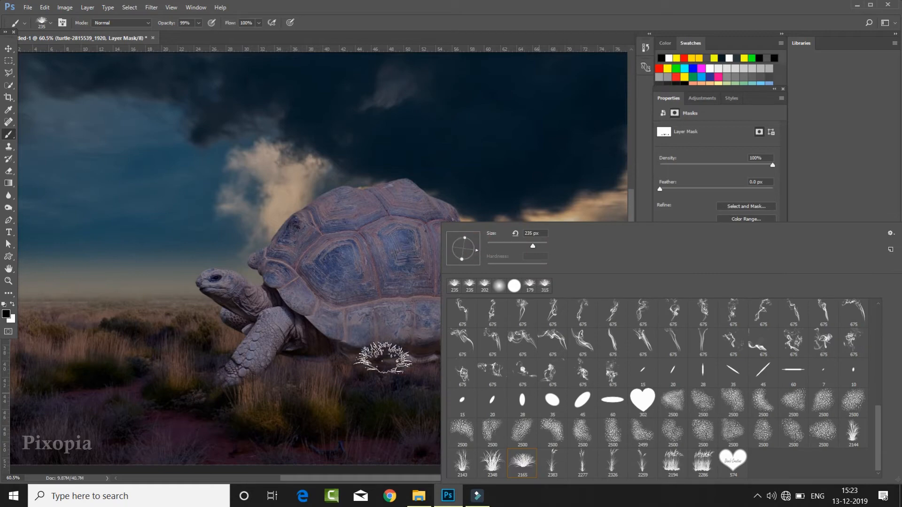
left_click(210, 384)
key("]")
left_click(207, 368)
left_click(268, 369)
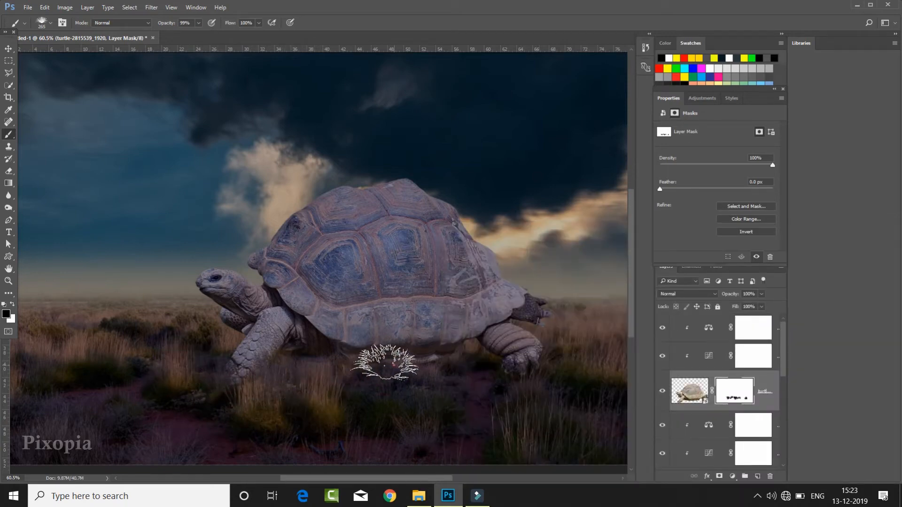
left_click(417, 360)
left_click(552, 322)
left_click(462, 364)
- Shrink the grass brush to about 175 px and mask the belly edge beside the hind leg and the area below the neck
key("[")
key("[")
key("[")
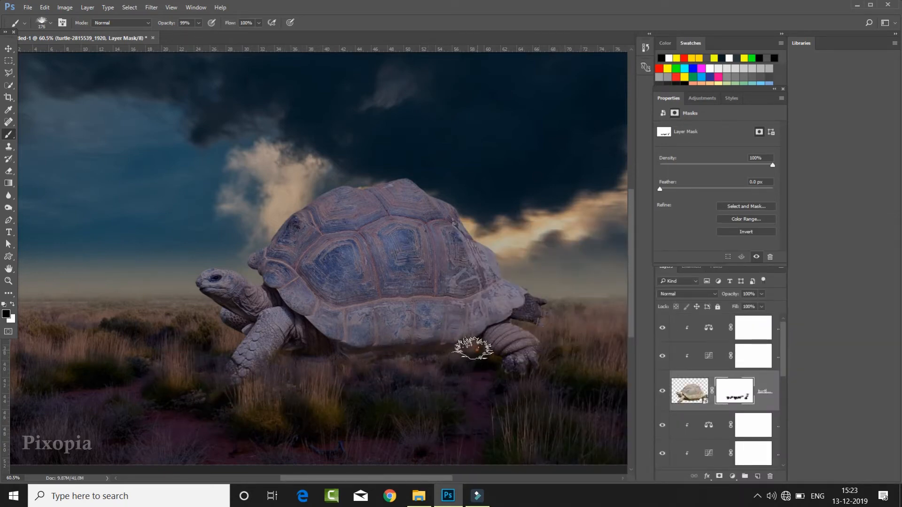
left_click(459, 337)
left_click(227, 326)
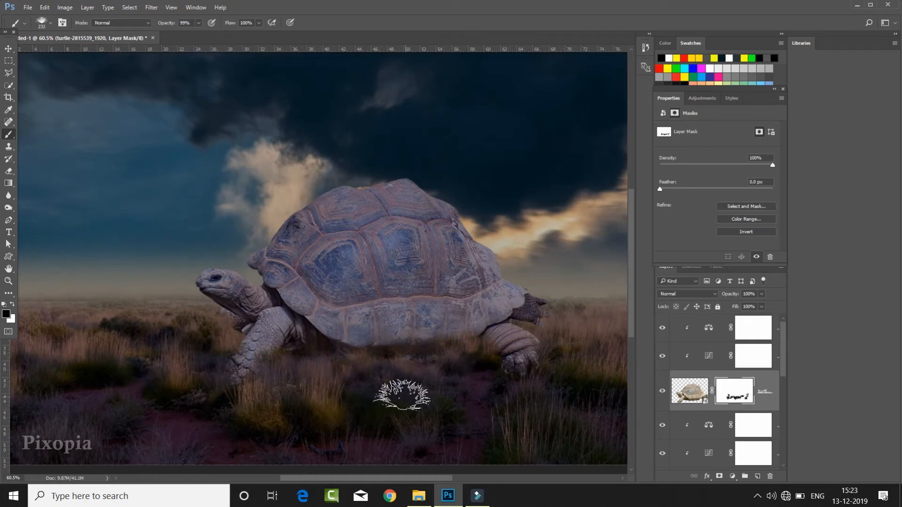
- Enlarge the grass brush to about 261 px and blend the turtle's lower shell edge into the grass on its mask
key("]")
key("]")
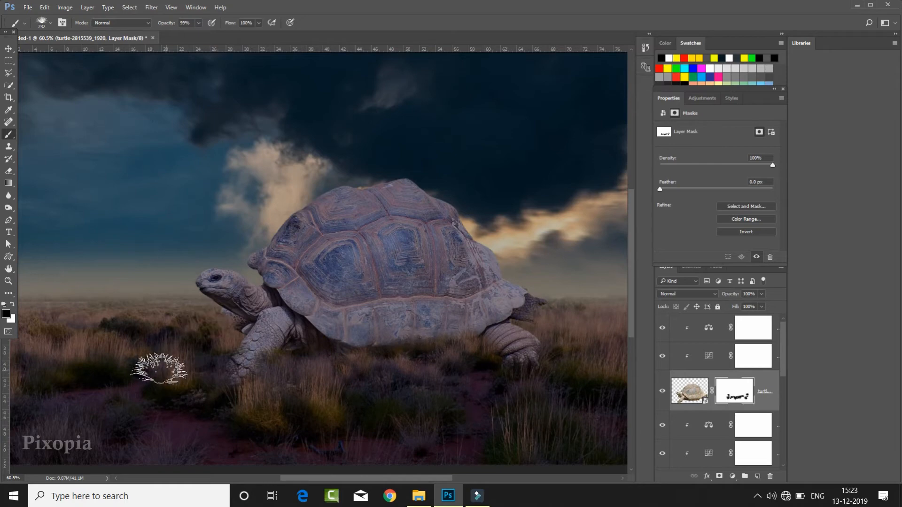
key("ctrl+0")
scroll(360, 397, "down", 2)
key("]")
scroll(390, 349, "up", 1)
left_click(332, 336)
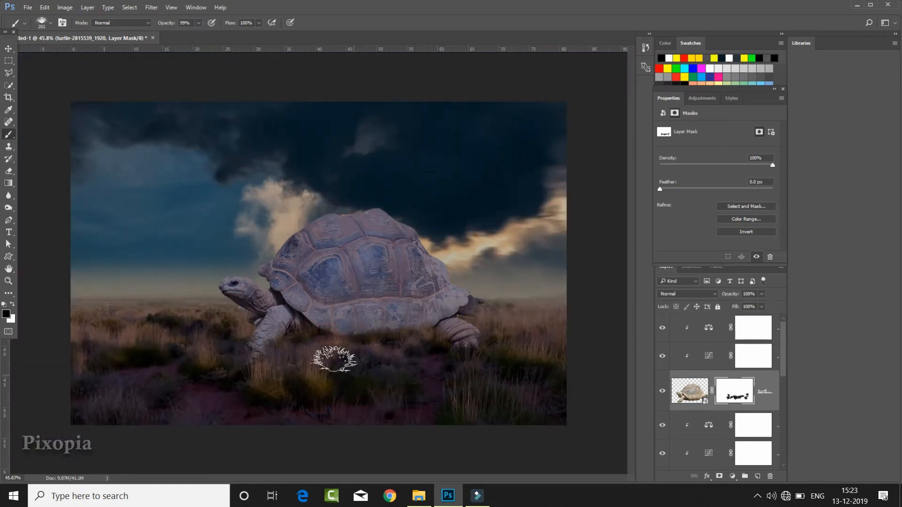
scroll(411, 340, "up", 1)
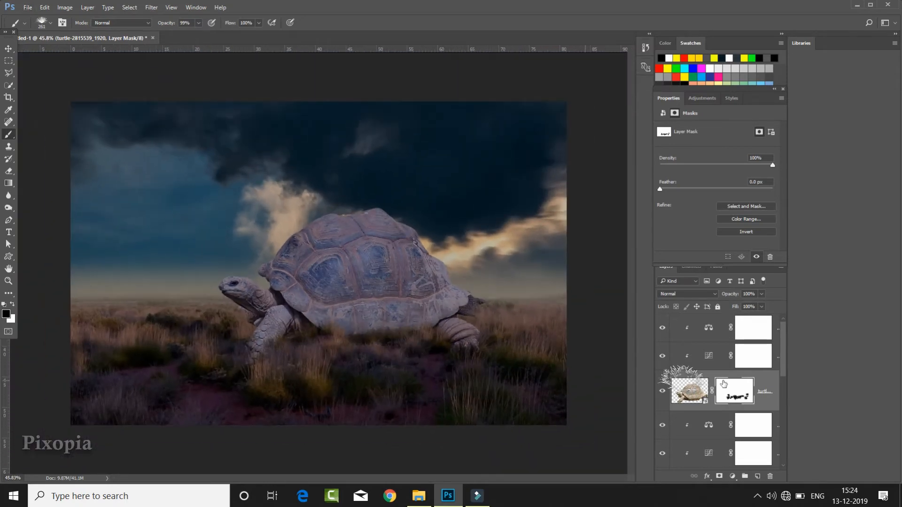
- Place the window-1906723_1920 image above the turtle's adjustments, scaled to about 7.9 × 13.5 cm on the middle of the shell
left_click(747, 331)
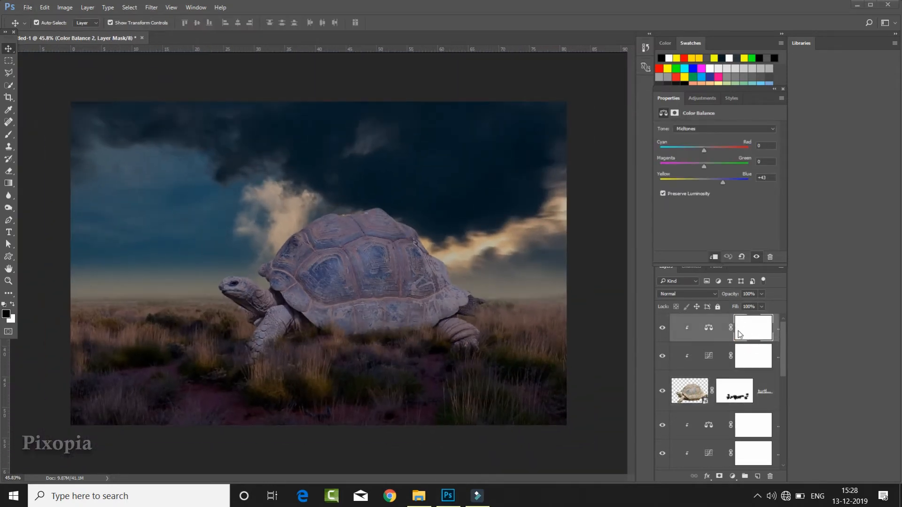
left_click(419, 496)
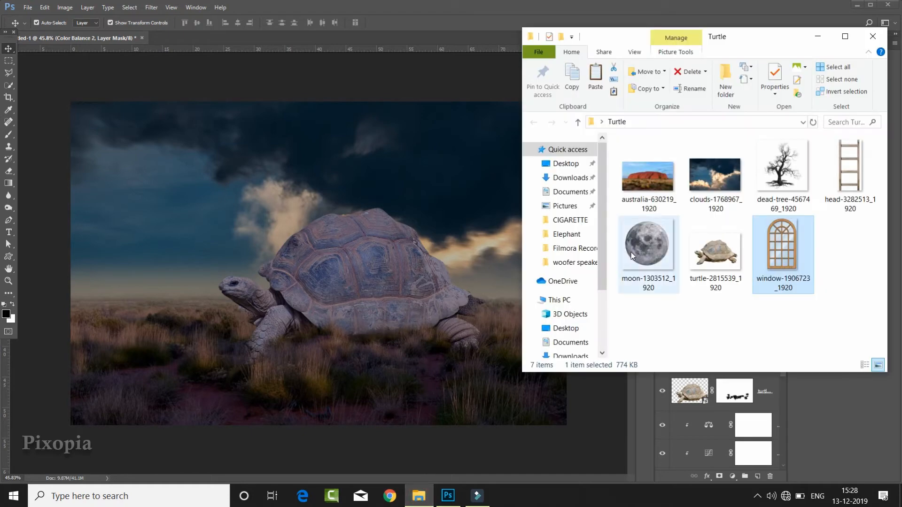
left_click_drag(791, 257, 386, 274)
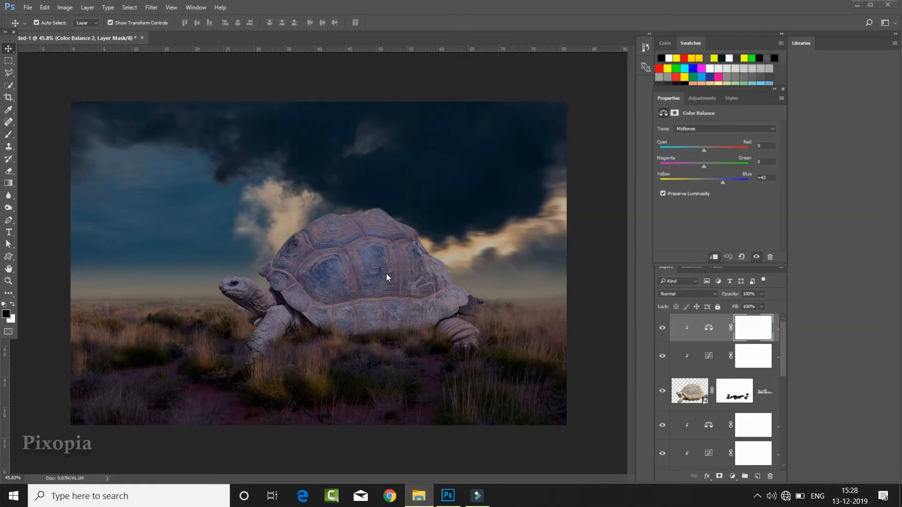
left_click_drag(413, 97, 346, 217)
left_click_drag(331, 253, 378, 247)
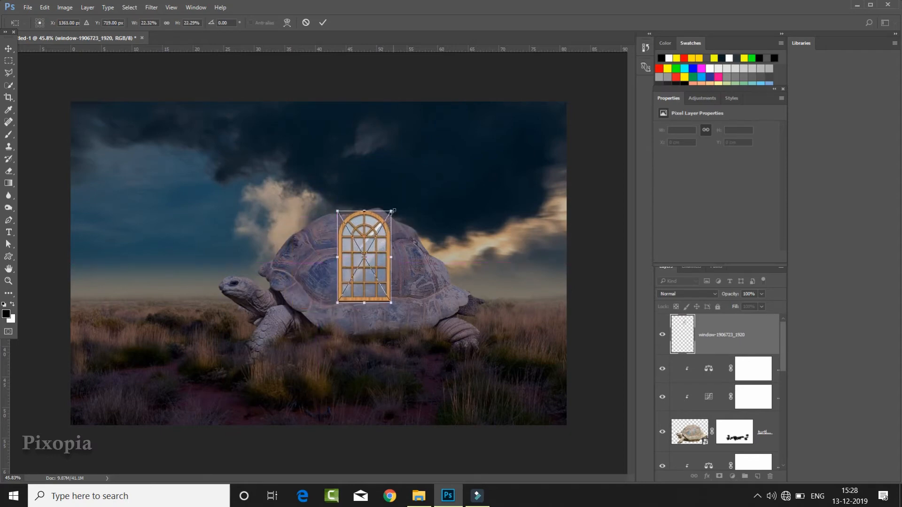
left_click_drag(392, 211, 382, 259)
left_click_drag(390, 228, 394, 221)
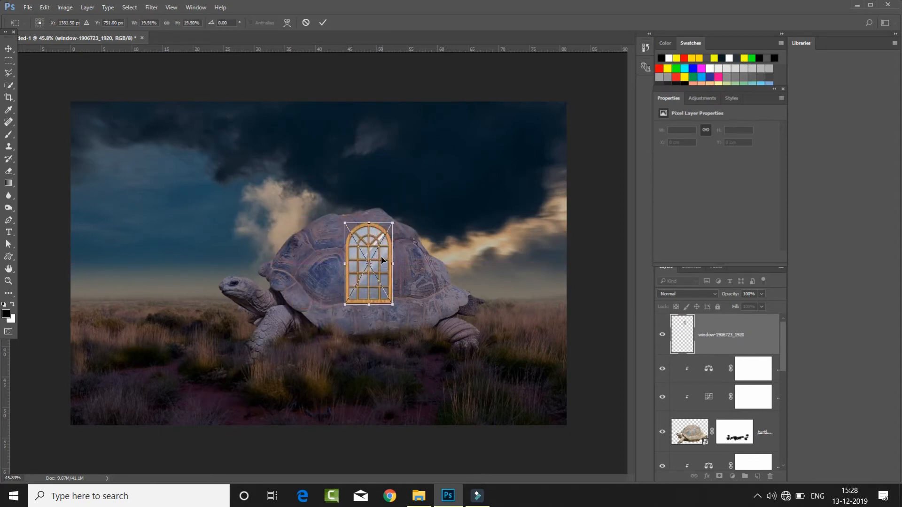
left_click_drag(382, 257, 382, 253)
left_click(322, 22)
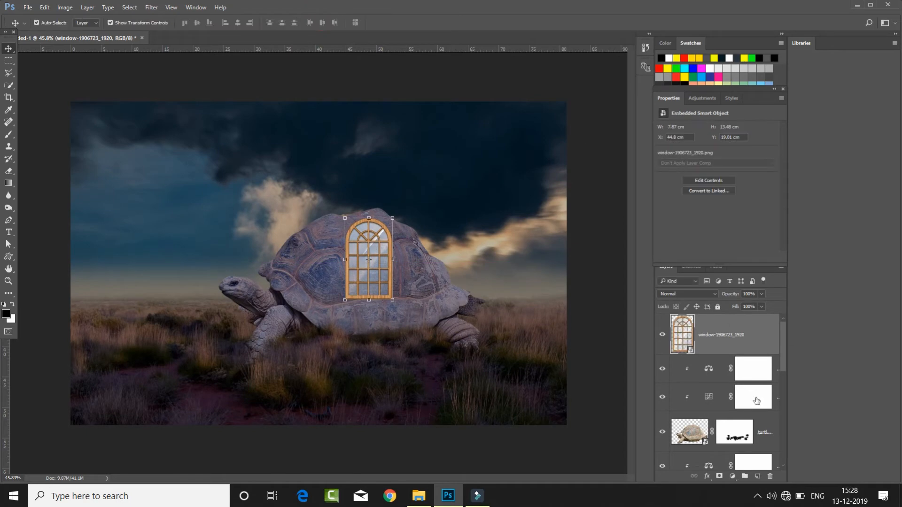
- Add a yellow Outer Glow with 59% opacity and 54 px size, plus a Drop Shadow, to the window layer
right_click(758, 339)
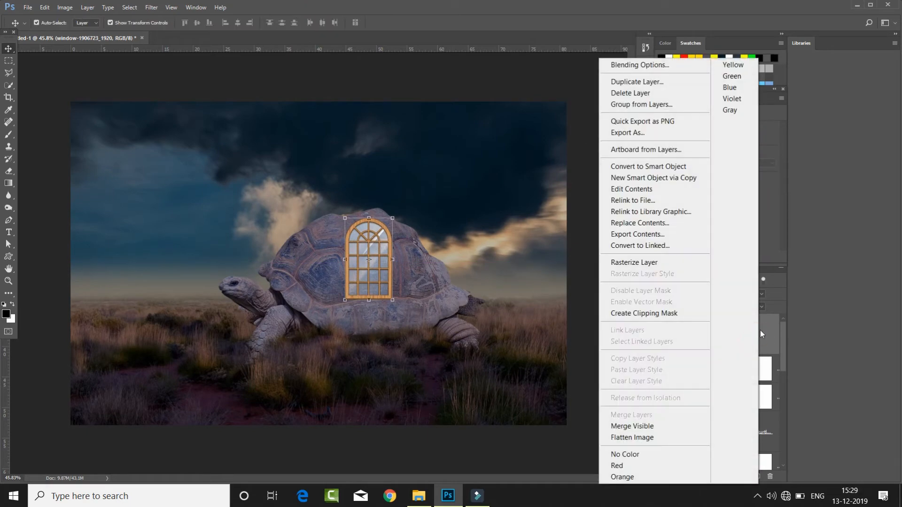
left_click(665, 70)
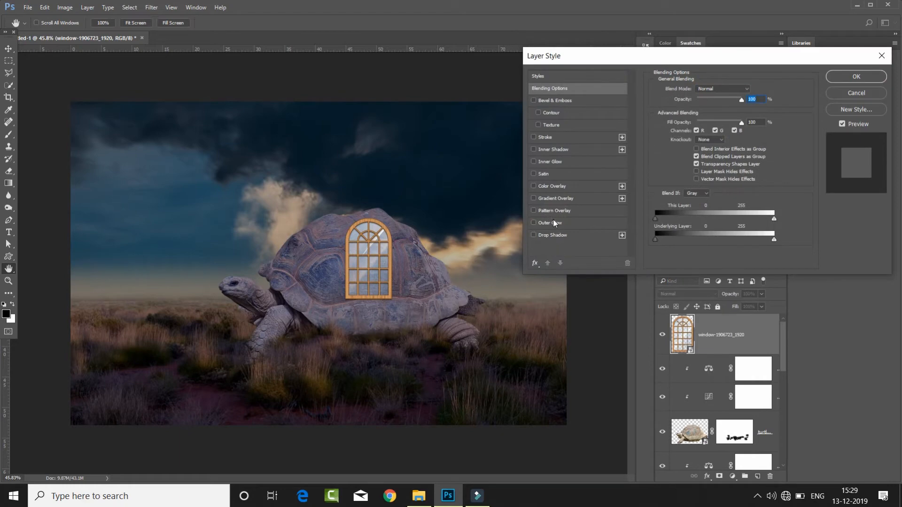
left_click(554, 221)
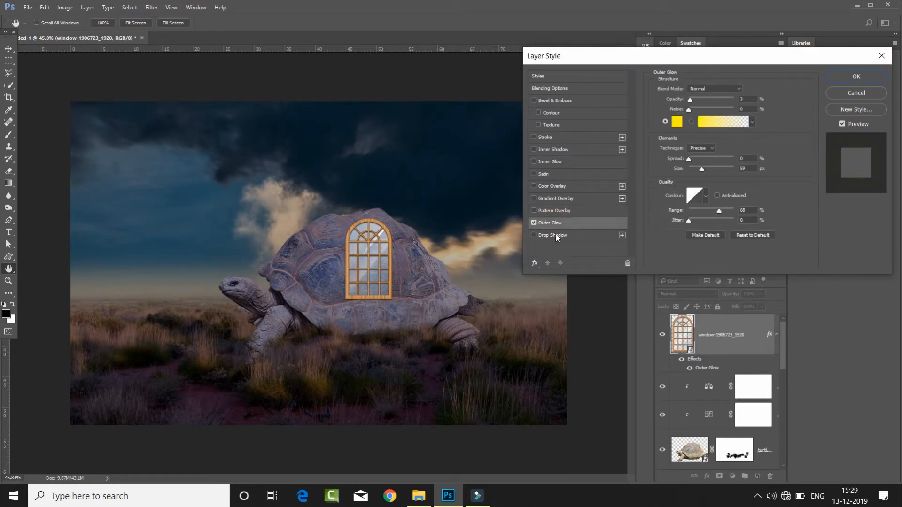
left_click(558, 235)
left_click(577, 222)
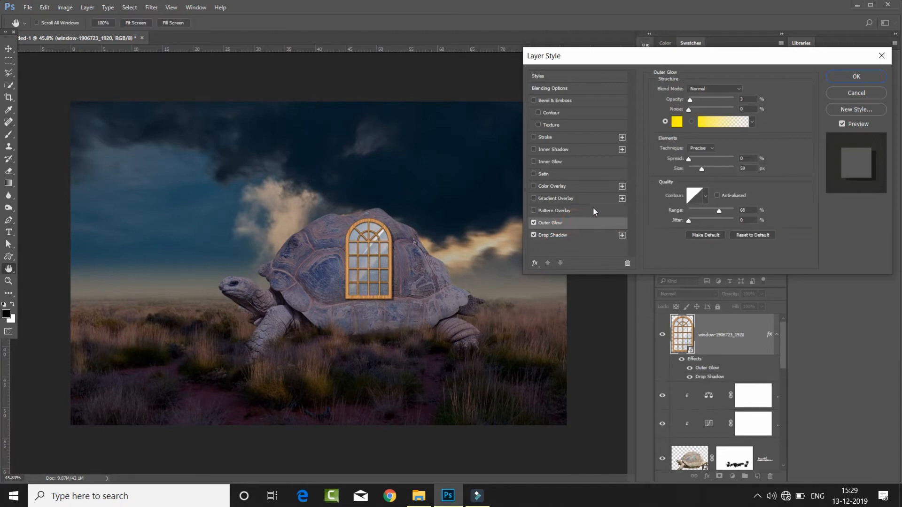
mouse_move(692, 99)
left_mouse_down()
mouse_move(713, 101)
mouse_move(706, 106)
left_mouse_up()
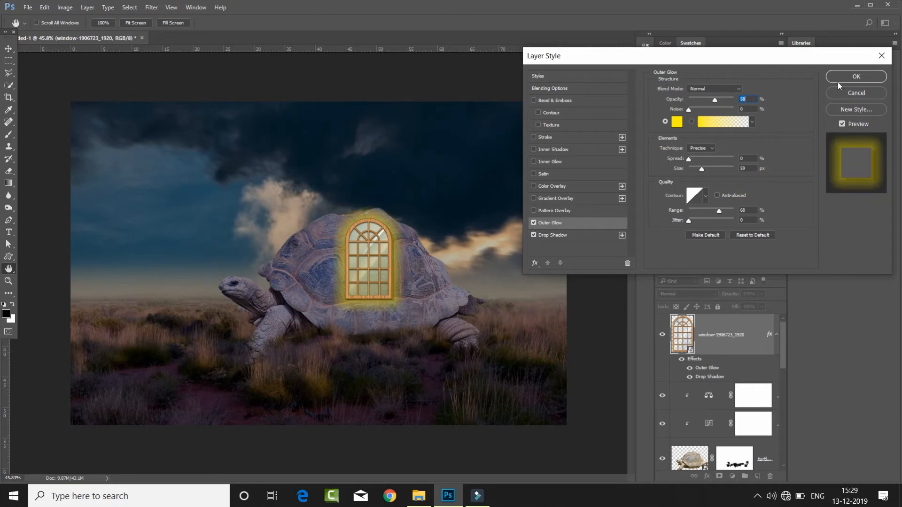
left_click_drag(702, 170, 701, 169)
left_click_drag(715, 100, 715, 106)
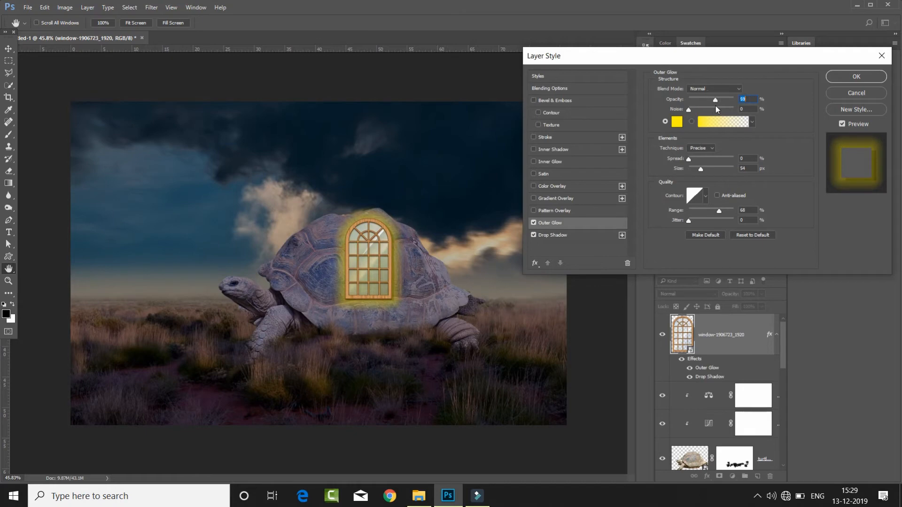
left_click(856, 77)
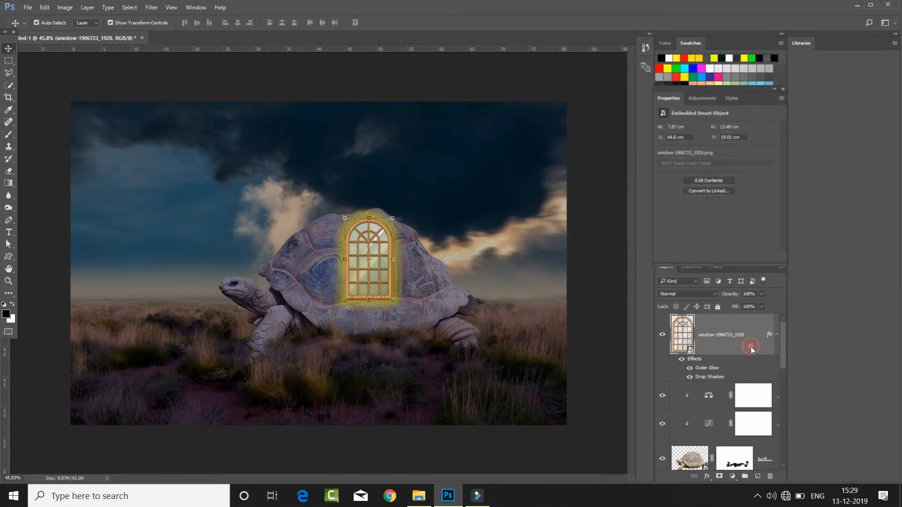
- Duplicate the glowing window layer as window-1906723_1920 copy within the same document
right_click(751, 346)
left_click(648, 85)
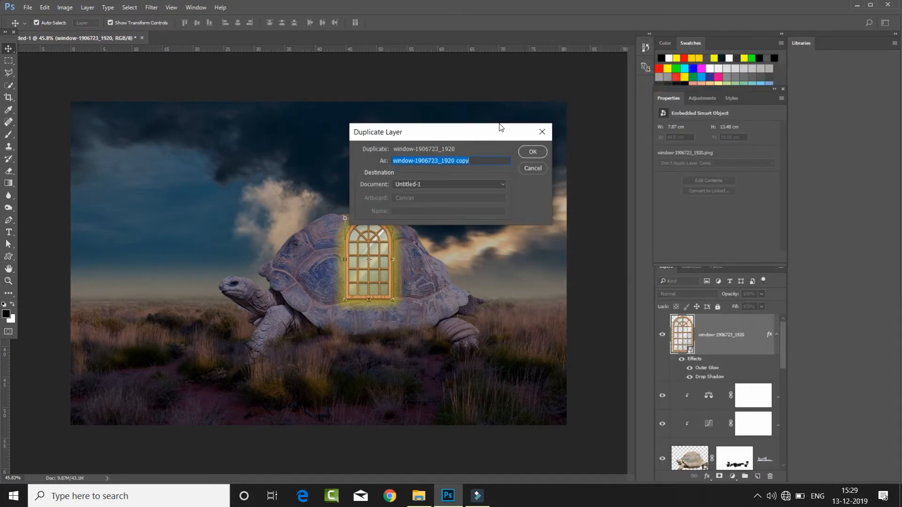
left_click(526, 153)
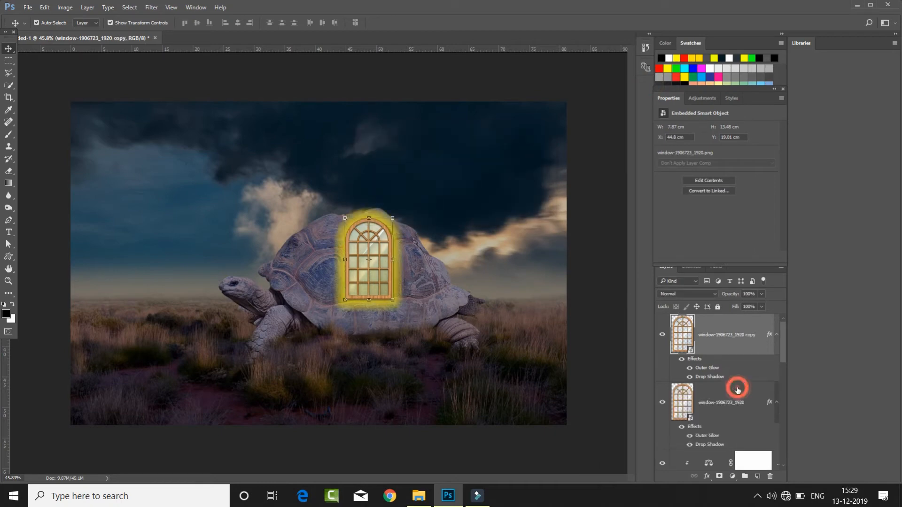
- Add a bright yellow Solid Color fill above the original window layer and clip it to that layer
left_click(736, 391)
left_click(732, 477)
left_click(763, 257)
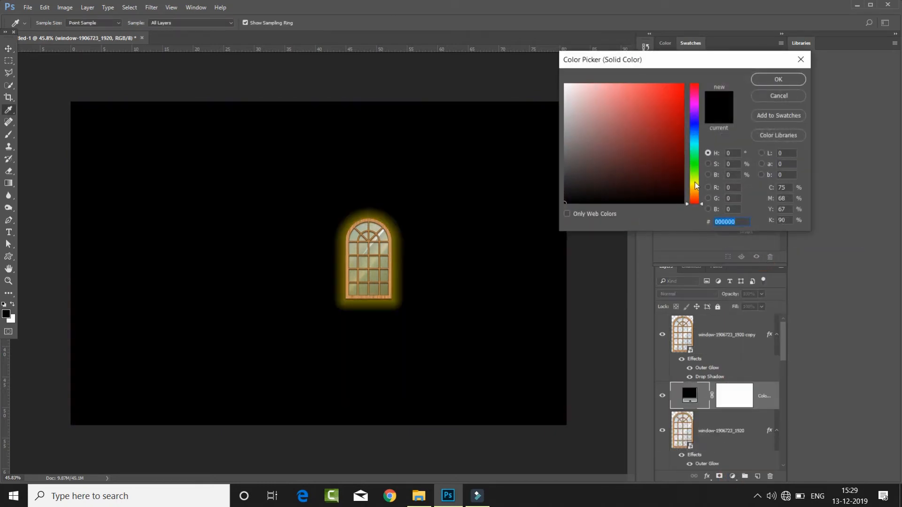
left_click(695, 183)
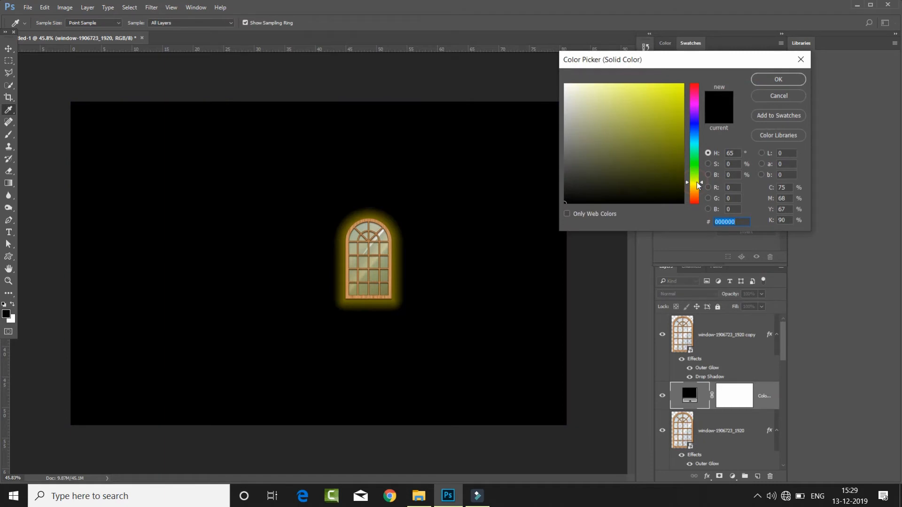
left_click(659, 104)
left_click(778, 79)
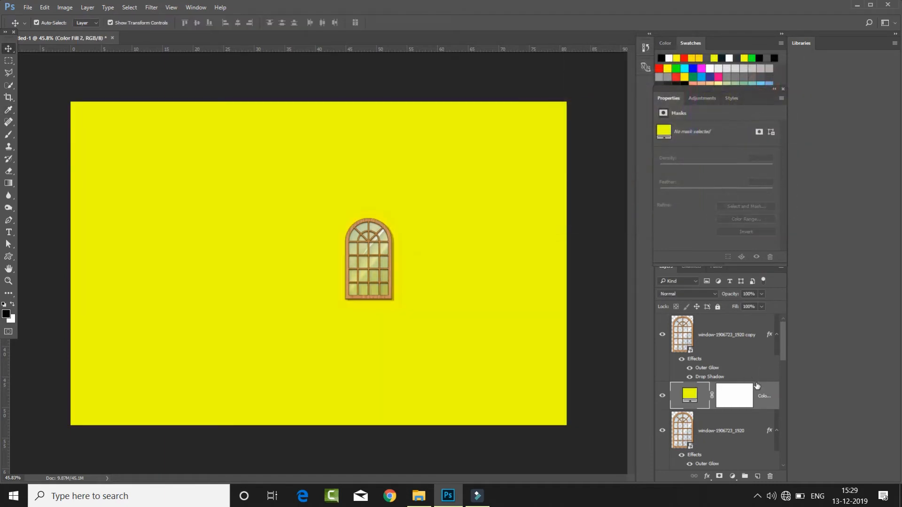
right_click(757, 386)
left_click(684, 276)
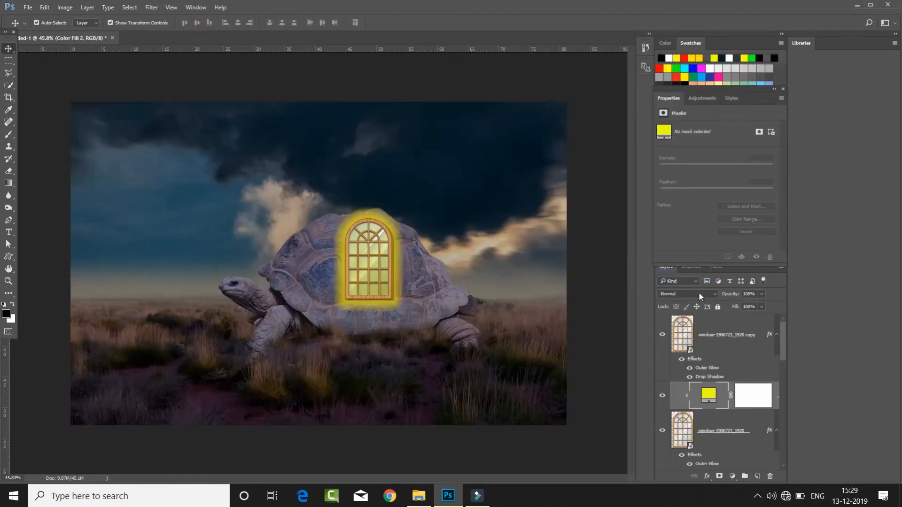
- Set the window copy's opacity to 80% and clip a Curves adjustment to it with the white point lowered slightly
left_click(724, 324)
left_click_drag(731, 295, 715, 298)
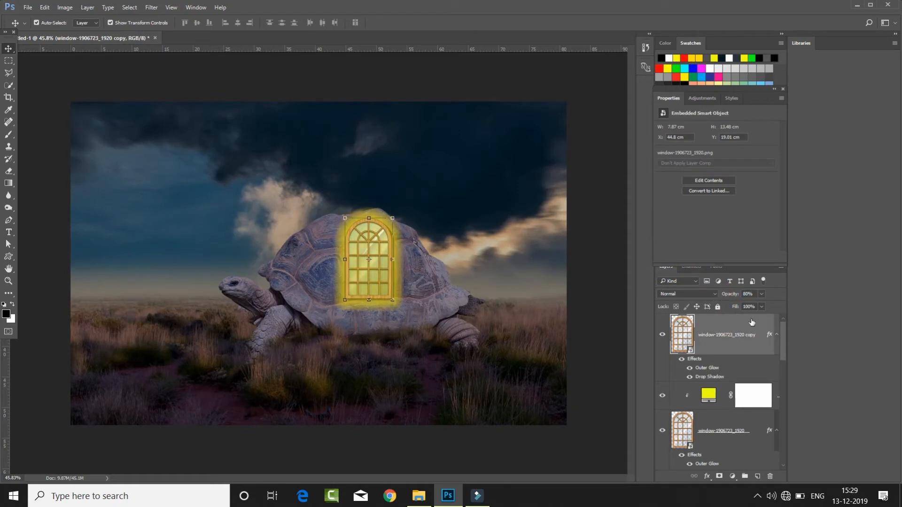
left_click(731, 476)
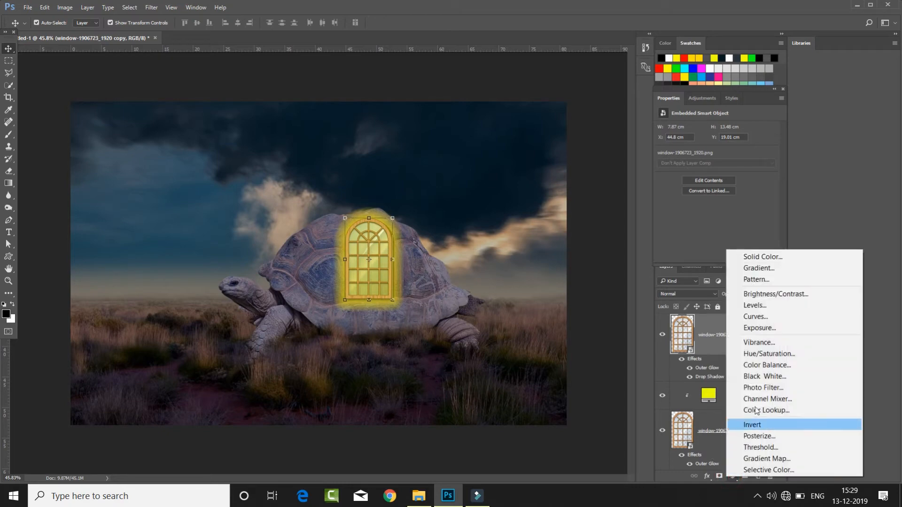
left_click(767, 317)
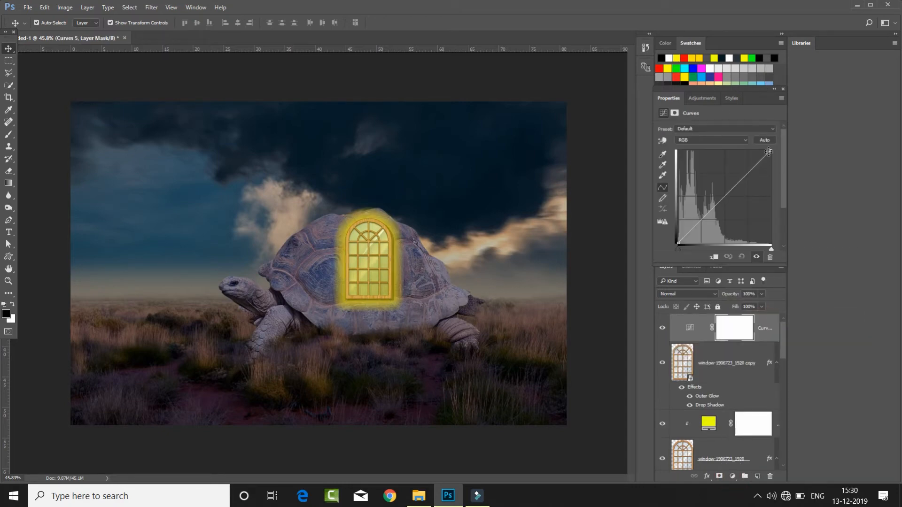
left_click(715, 257)
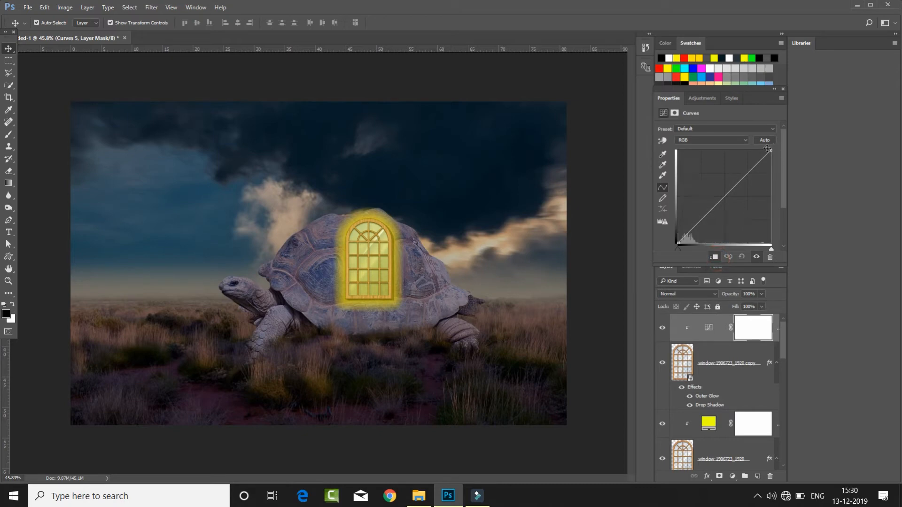
left_click_drag(771, 151, 774, 162)
left_click(856, 249)
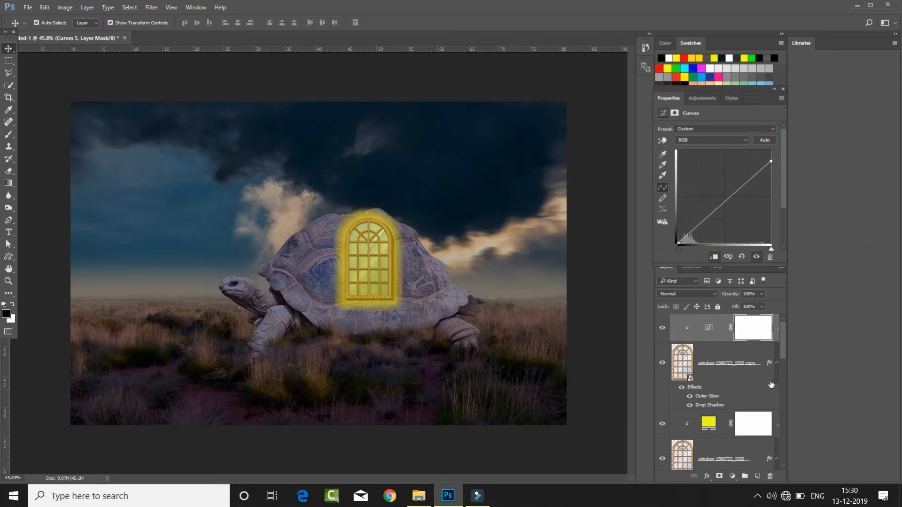
- Duplicate both window layers together with their yellow color fill and place the duplicates above the Curves adjustment
left_click(748, 367)
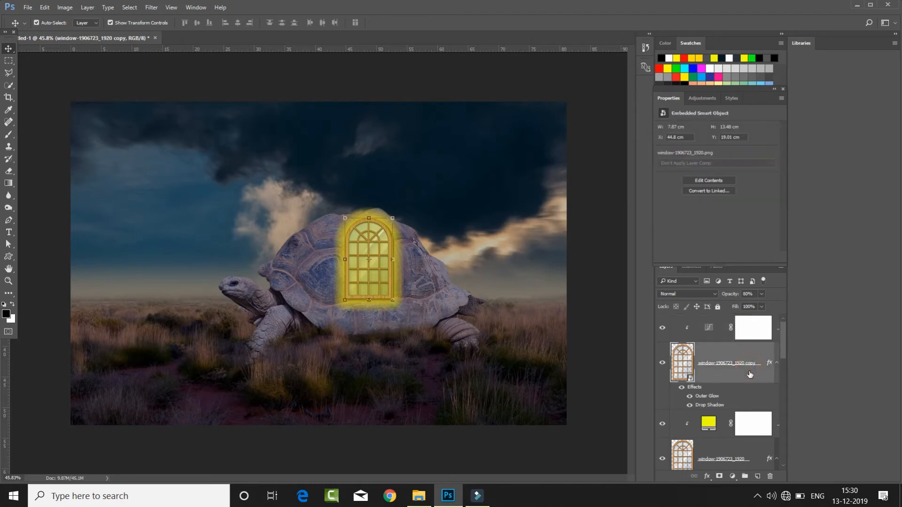
left_click(750, 327)
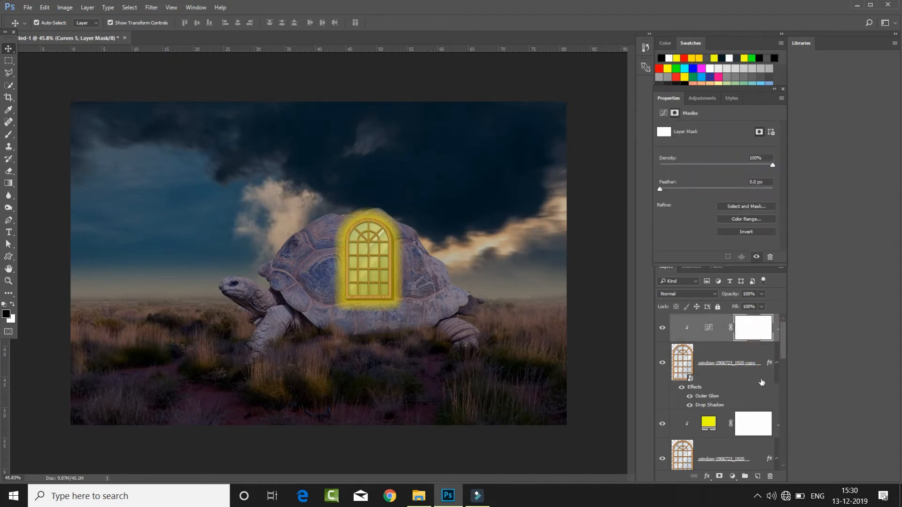
left_click(753, 428)
scroll(753, 430, "down", 1)
left_click(753, 427, "ctrl")
scroll(747, 409, "up", 1)
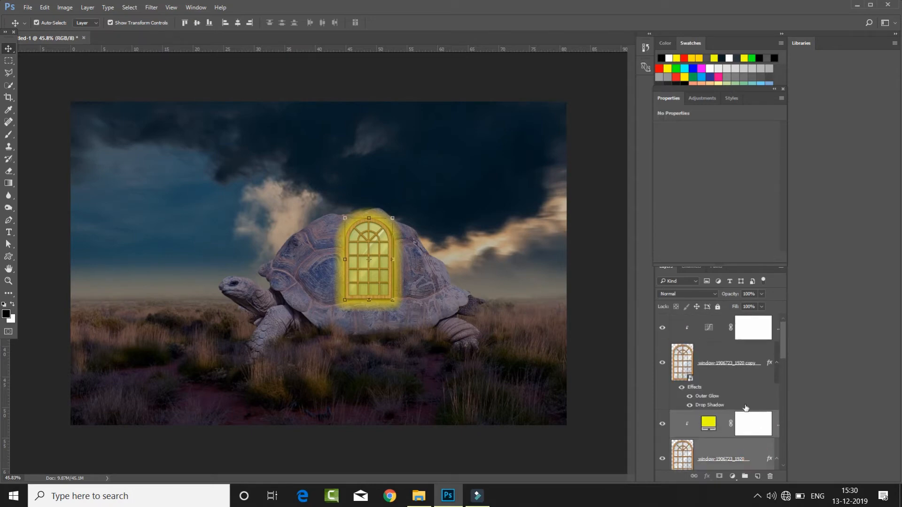
left_click(736, 372, "ctrl")
right_click(738, 373)
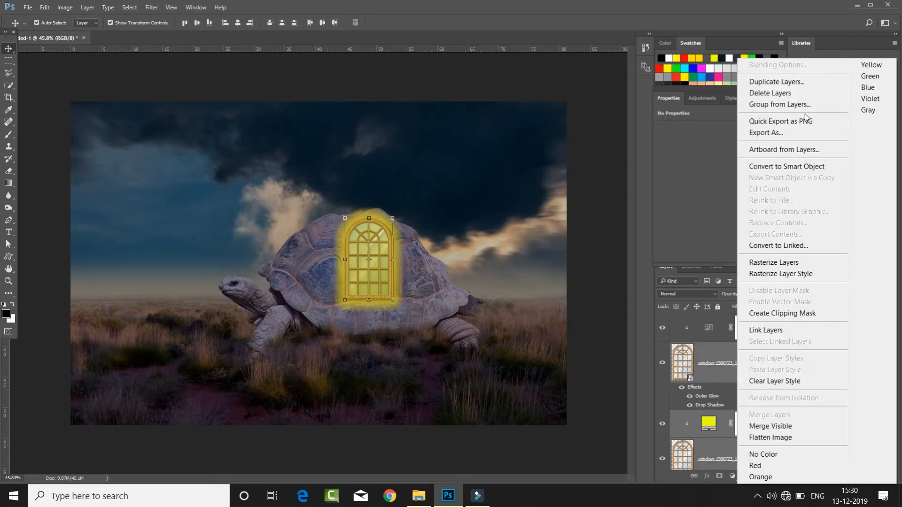
left_click(776, 82)
left_click(528, 152)
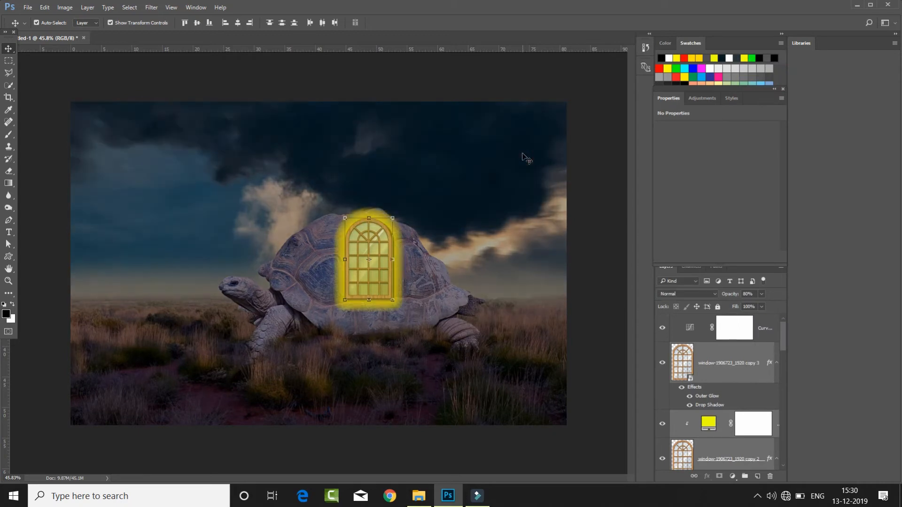
scroll(749, 345, "down", 1)
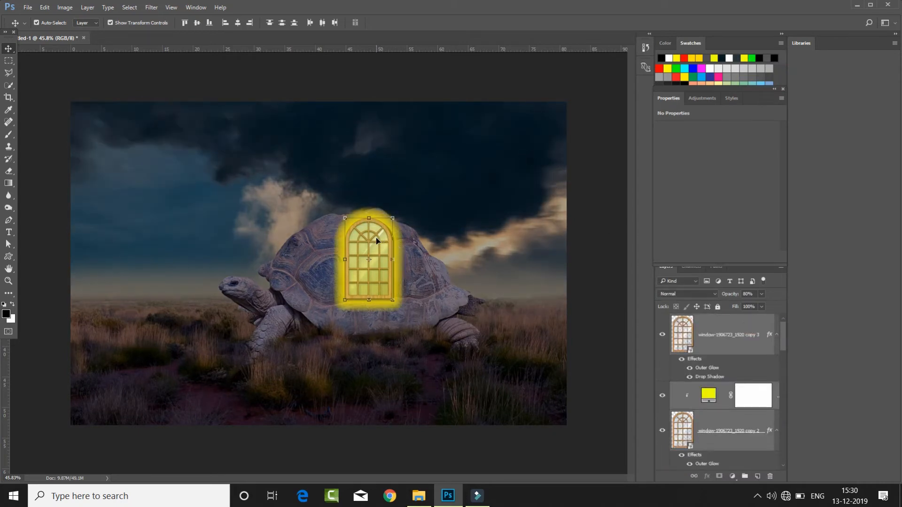
- Move the duplicated window onto the front part of the shell and scale it to about 3.2 × 5.5 cm
left_click_drag(348, 241, 293, 248)
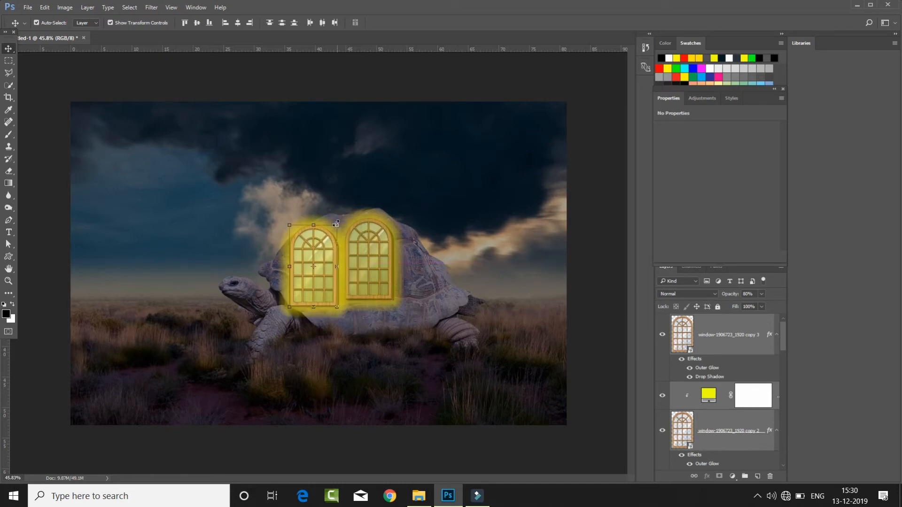
left_click_drag(337, 226, 323, 240)
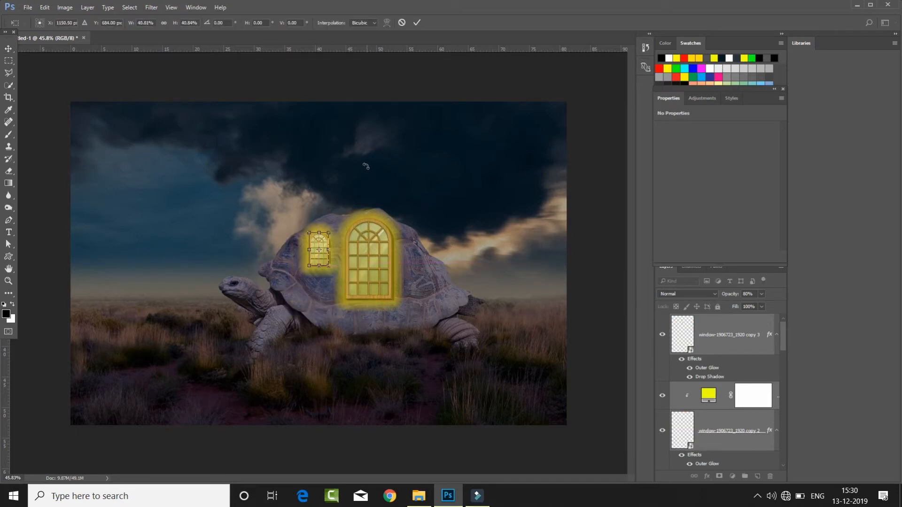
left_click(415, 22)
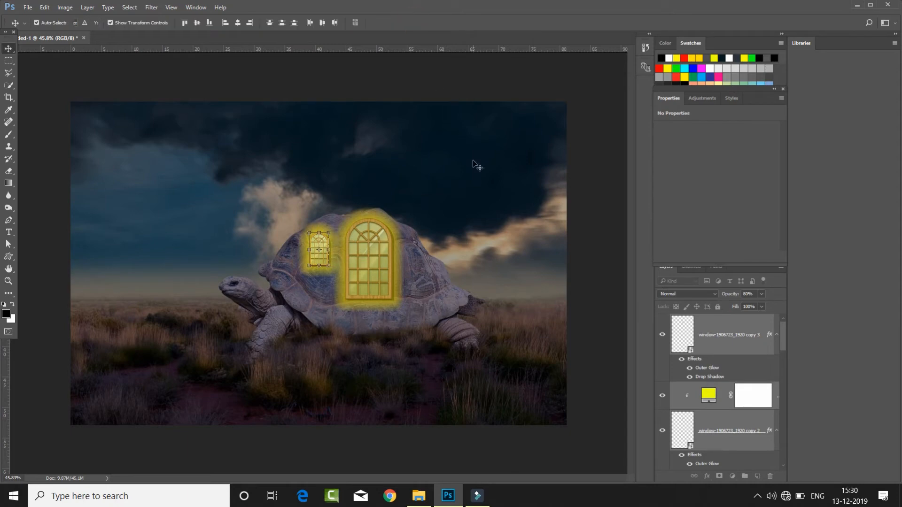
- Reduce the Outer Glow opacity on the small window's lower layer, window-1906723_1920 copy 2
left_click(748, 395)
left_click(726, 439)
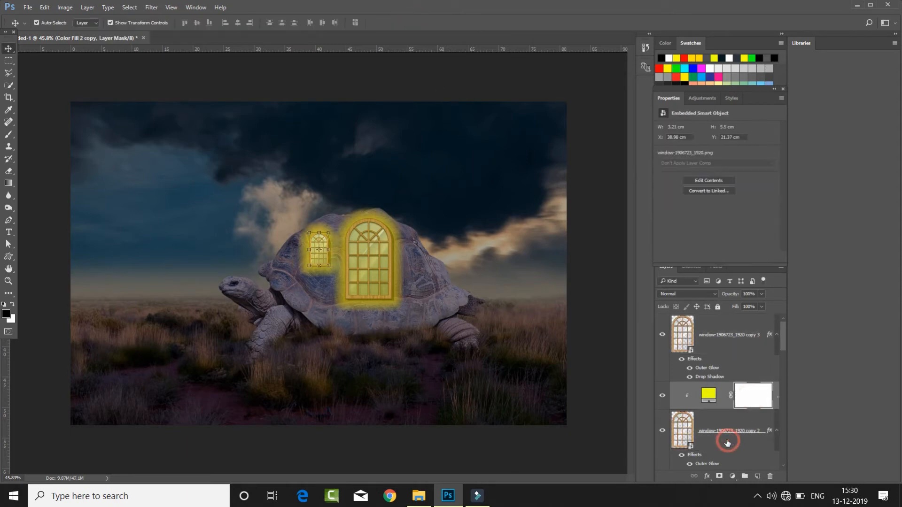
scroll(727, 439, "up", 1)
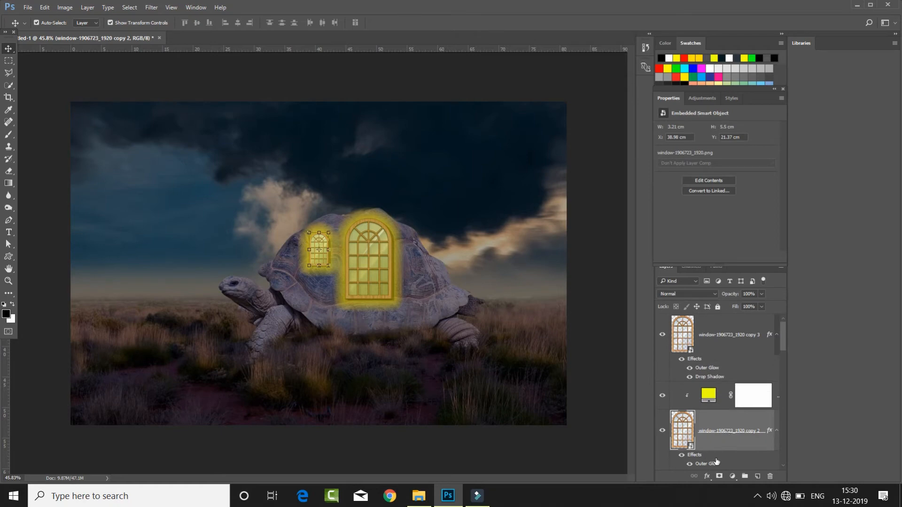
double_click(709, 464)
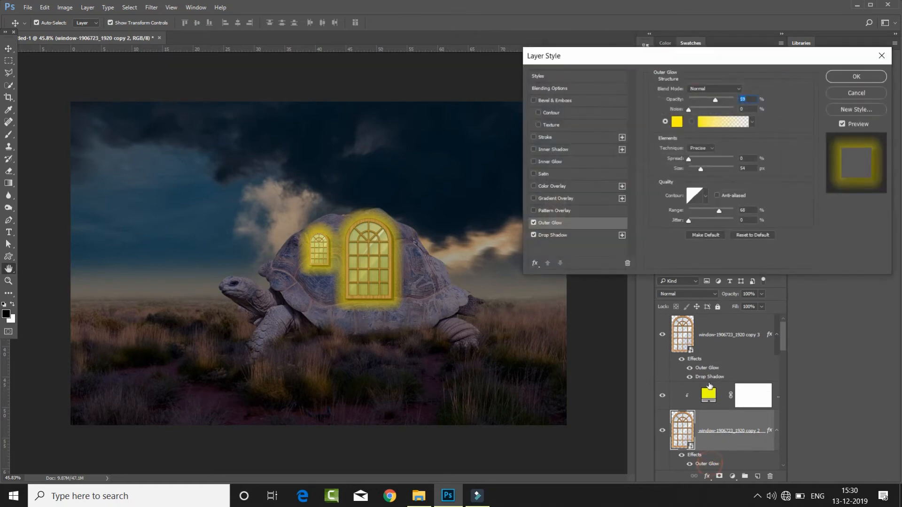
left_click_drag(716, 99, 679, 103)
left_click(848, 76)
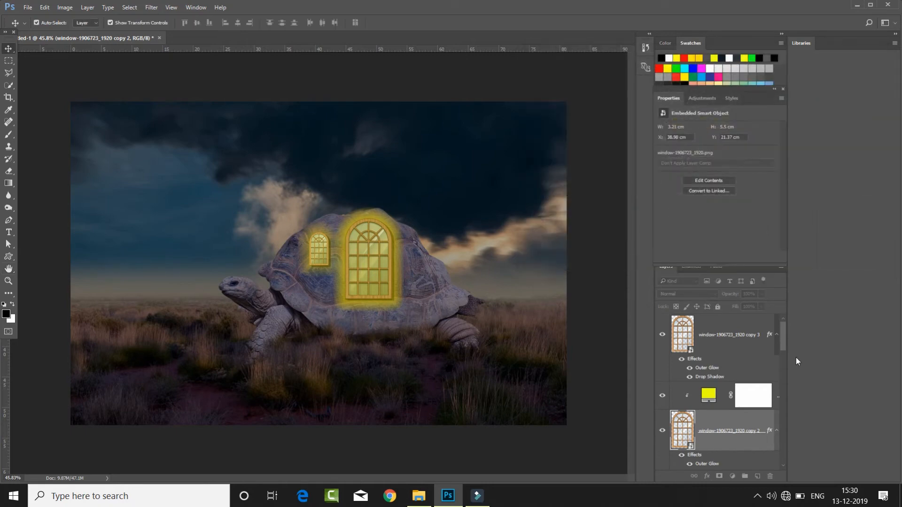
- Reduce the Outer Glow opacity on the large window's lower layer, window-1906723_1920, to about 13%
scroll(752, 365, "down", 5)
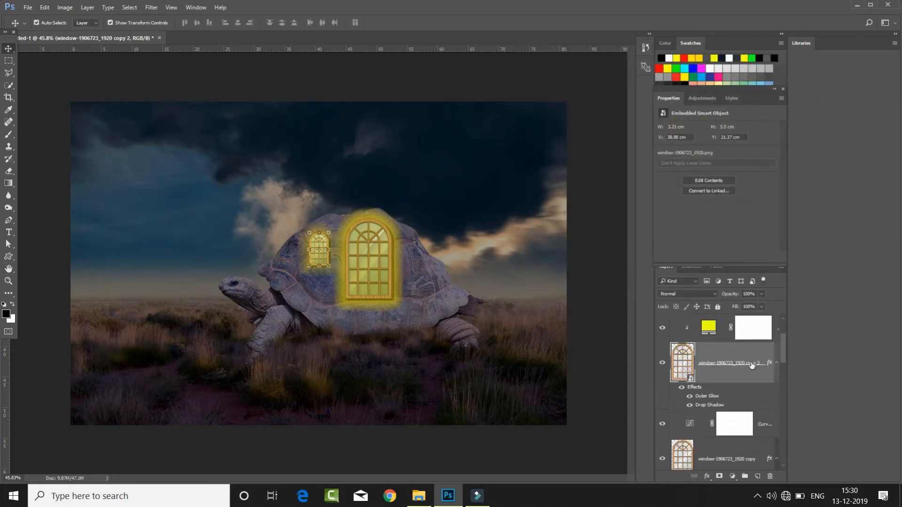
left_click(376, 267)
scroll(742, 375, "down", 2)
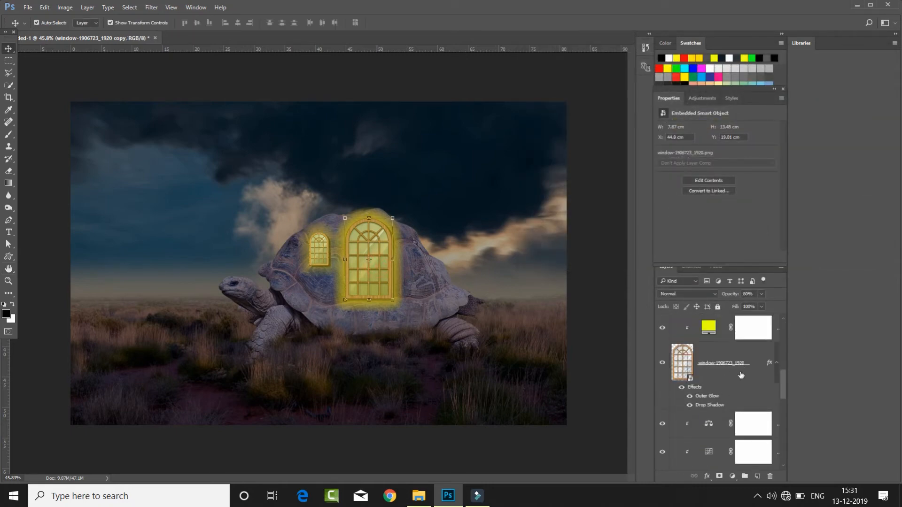
left_click(724, 379)
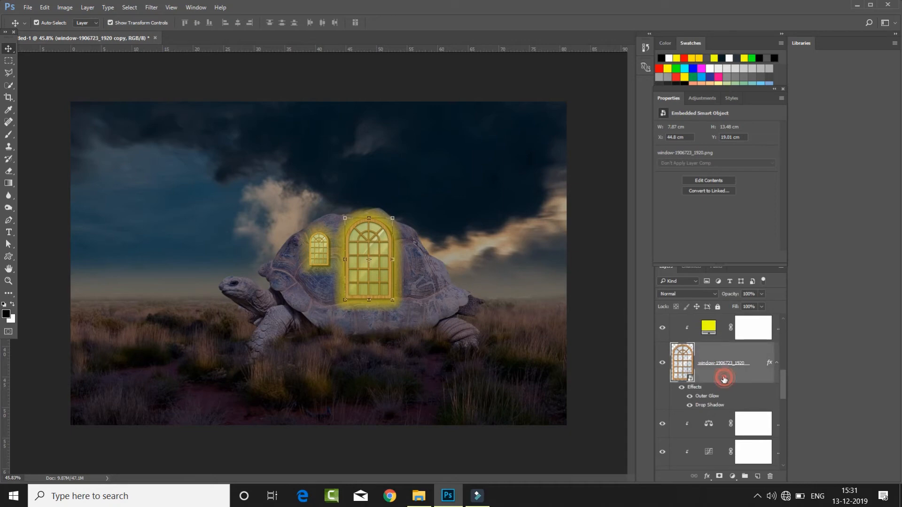
double_click(715, 405)
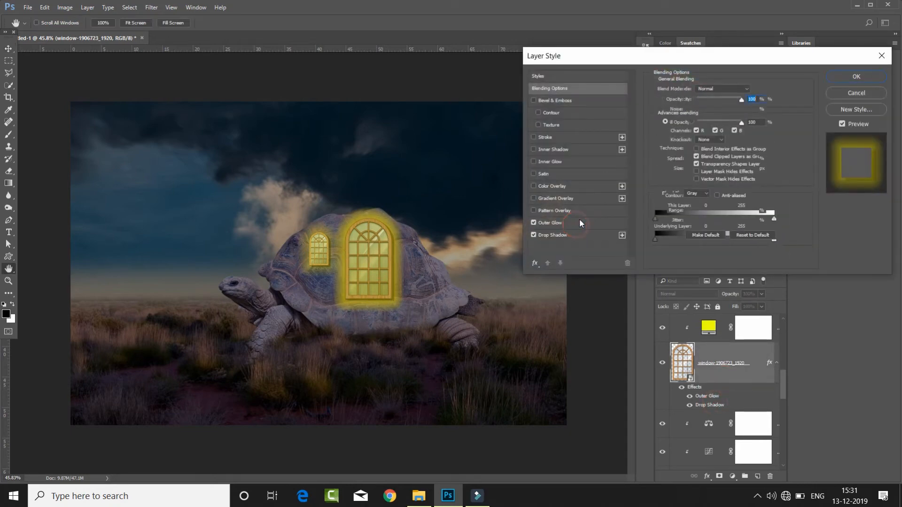
left_click(579, 220)
left_click_drag(714, 100, 681, 108)
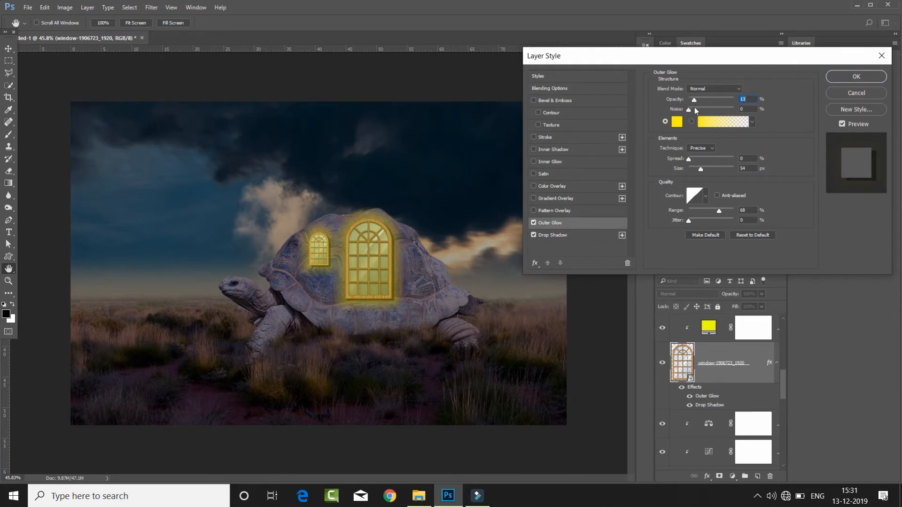
left_click(841, 78)
- Duplicate both small window layers, move the copies onto the rear part of the shell and scale them to about 85%
scroll(714, 380, "up", 2)
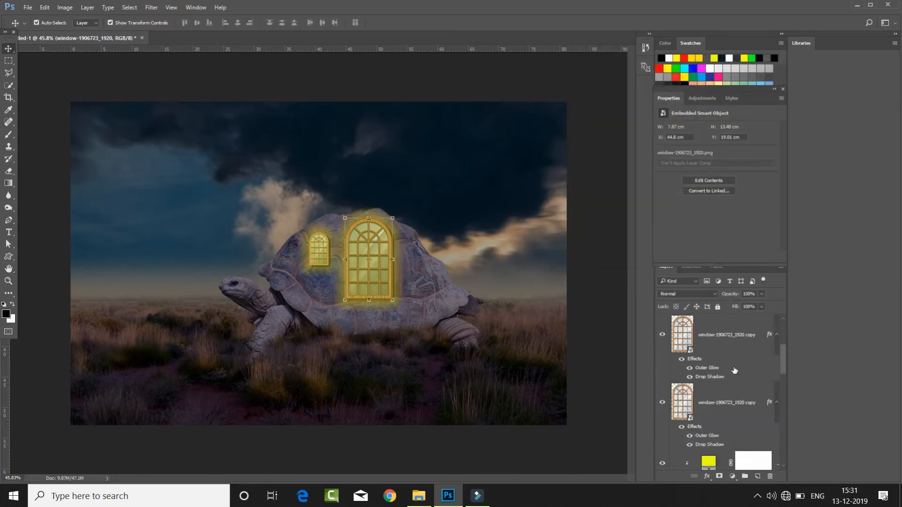
left_click(323, 247)
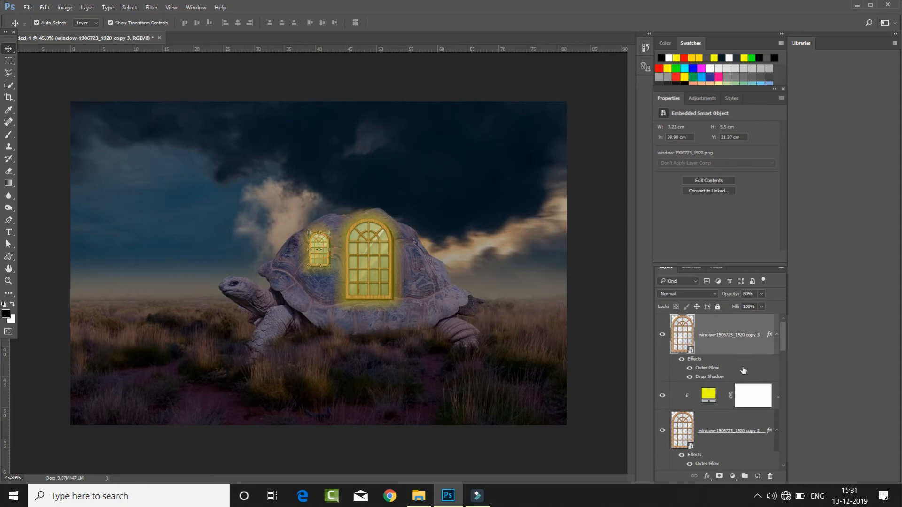
left_click(741, 422, "ctrl")
right_click(741, 422)
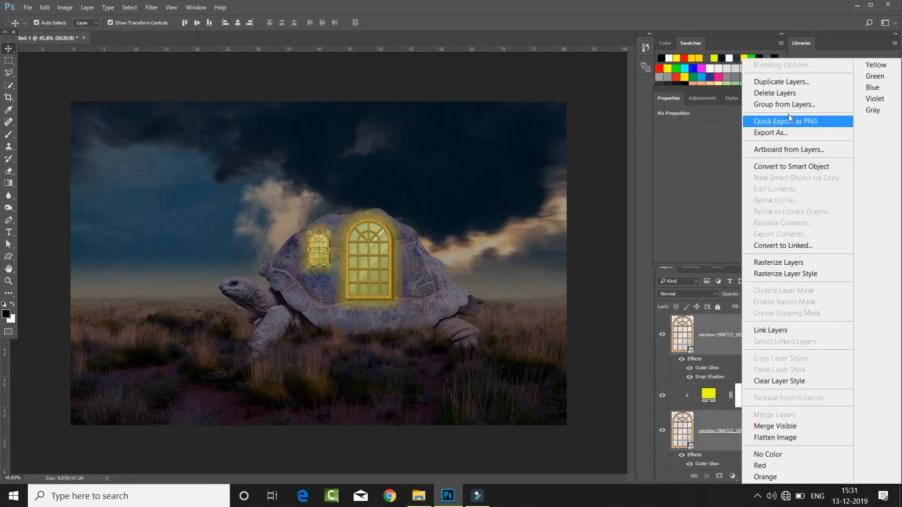
left_click(757, 79)
left_click(533, 152)
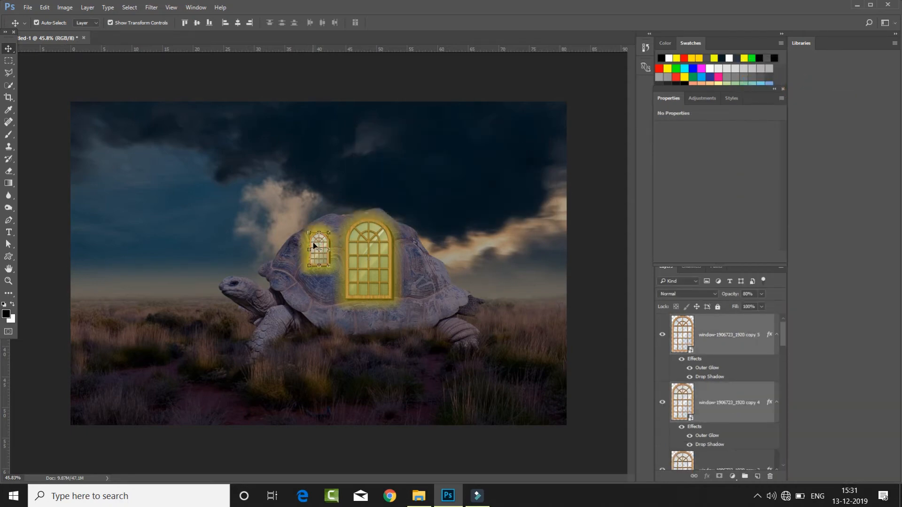
left_click_drag(321, 246, 418, 272)
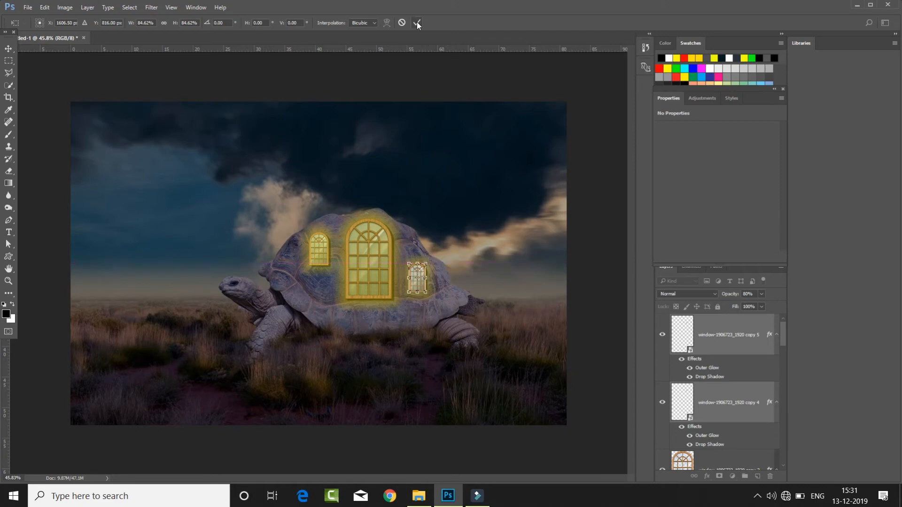
left_click(417, 22)
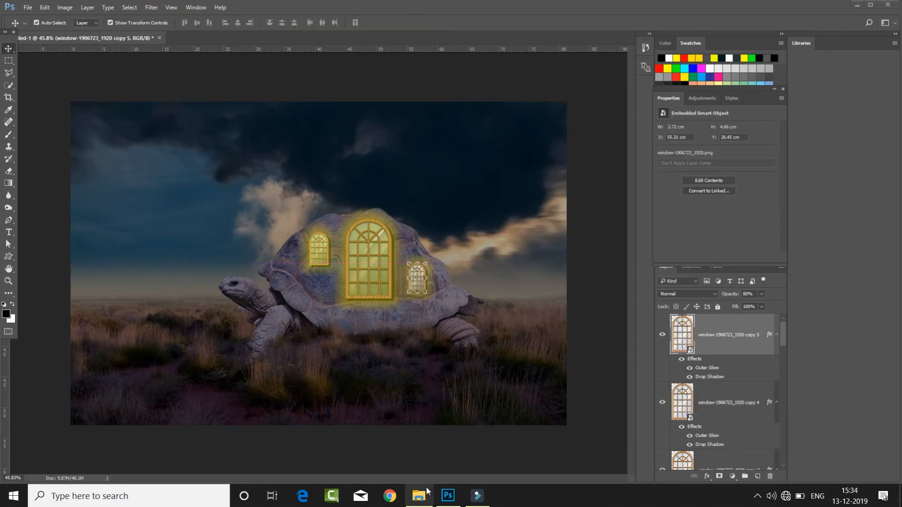
- Place the ladder image head-3282513_1920 from the Turtle folder and scale it to about 24.6%, standing directly beneath the large window
left_click(425, 494)
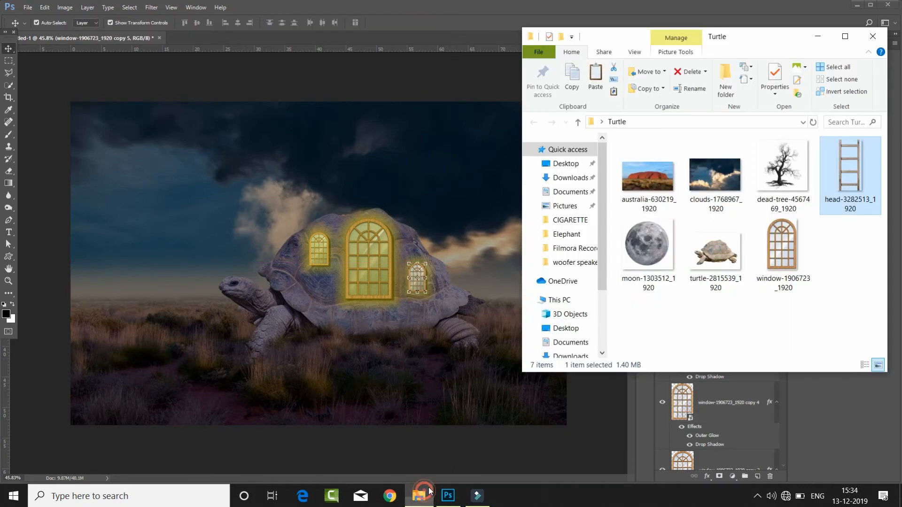
left_click_drag(847, 181, 357, 283)
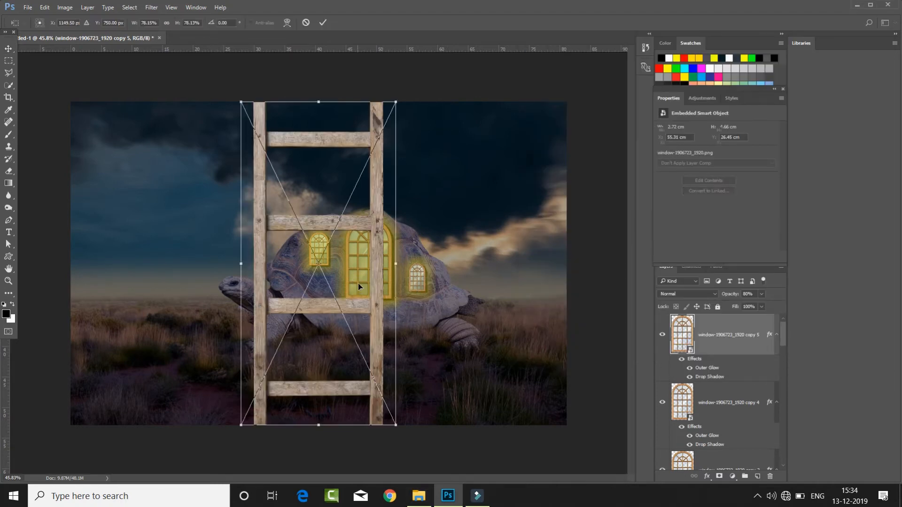
left_click_drag(396, 102, 348, 224)
left_click_drag(333, 268, 359, 321)
left_click_drag(367, 336, 374, 336)
left_click(323, 22)
- Skew the ladder so its upper end narrows towards the base of the large window
key("ctrl+t")
right_click(395, 310)
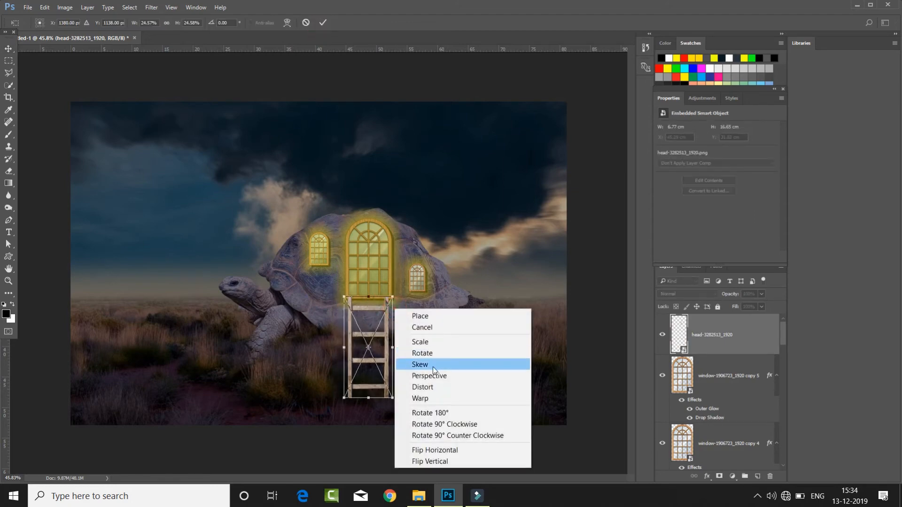
left_click(427, 366)
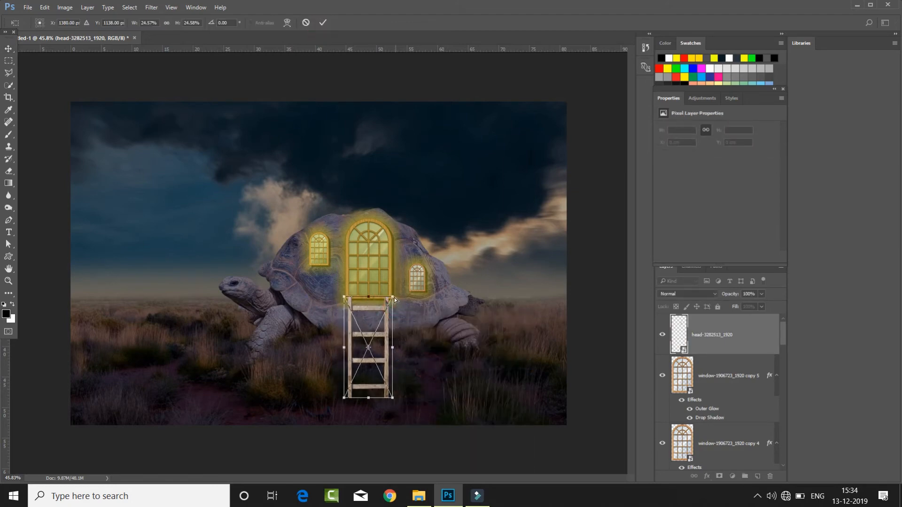
mouse_move(392, 298)
left_mouse_down()
mouse_move(351, 298)
mouse_move(382, 303)
left_mouse_up()
left_click_drag(356, 299, 369, 308)
left_click(323, 22)
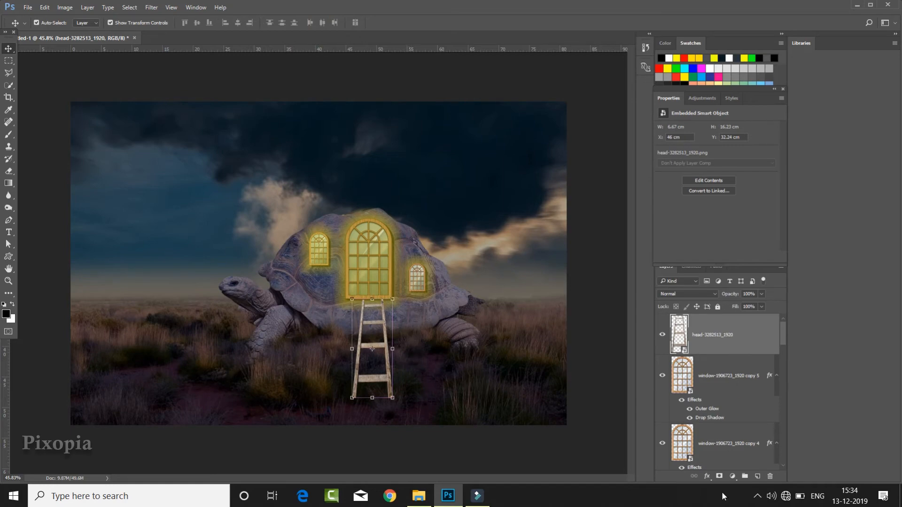
- Add a layer mask to the ladder and paint its feet away with the grass-shaped brush in black
left_click(718, 476)
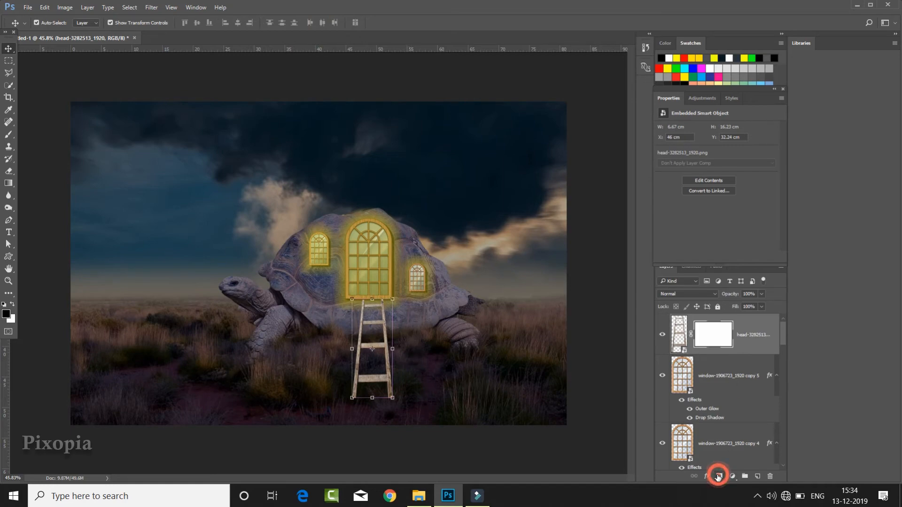
left_click(10, 136)
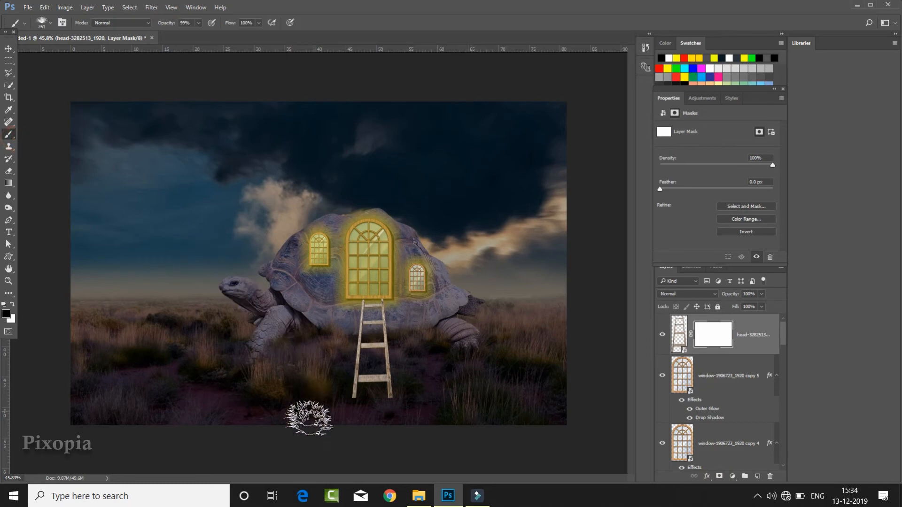
scroll(321, 414, "up", 2)
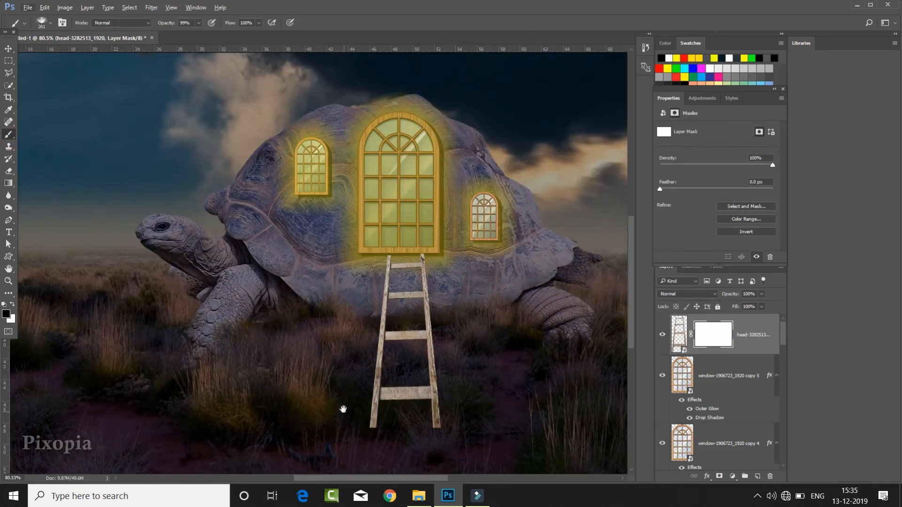
mouse_move(343, 409)
left_mouse_down()
mouse_move(332, 306)
mouse_move(453, 344)
left_mouse_up()
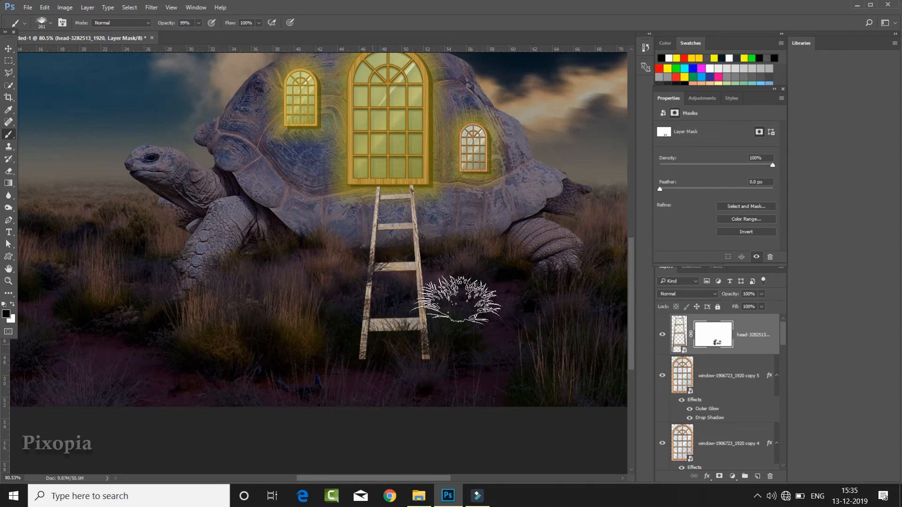
scroll(409, 338, "down", 2)
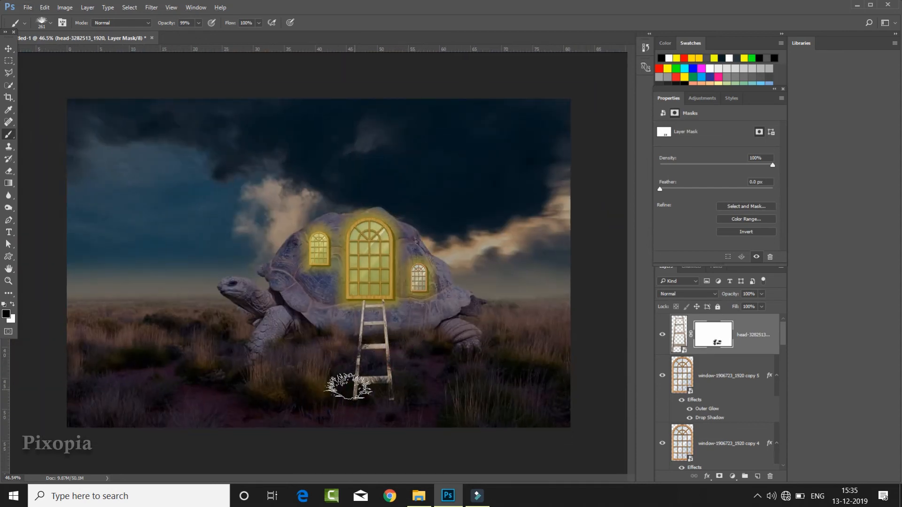
- Clip a Curves adjustment to the ladder and lower its white point slightly
scroll(423, 374, "down", 1)
left_click(730, 476)
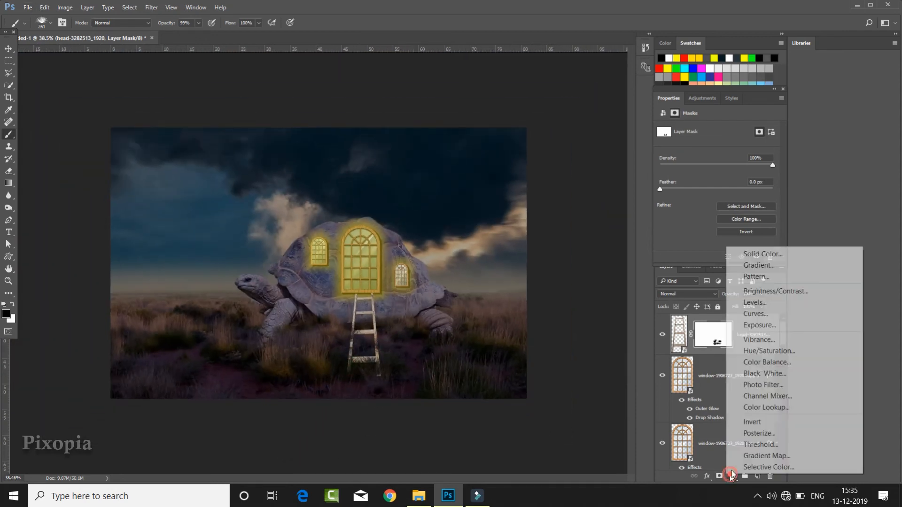
left_click(754, 313)
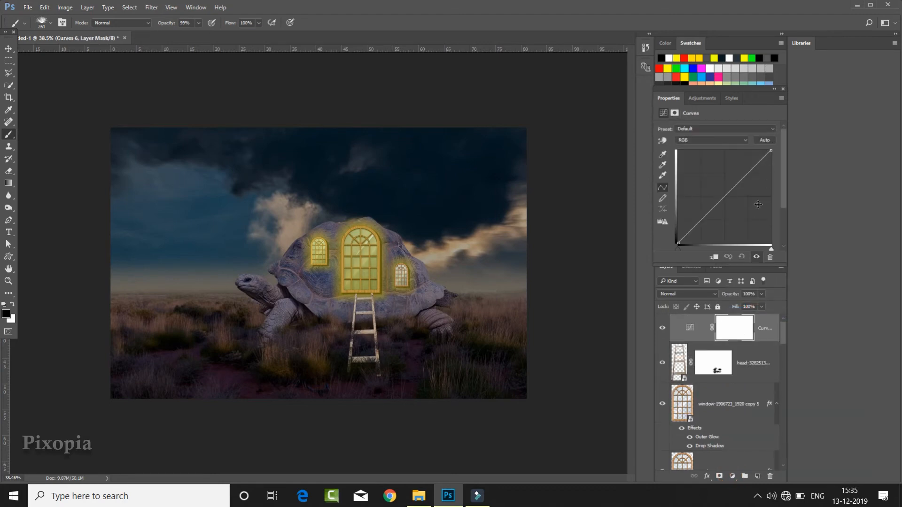
left_click(713, 257)
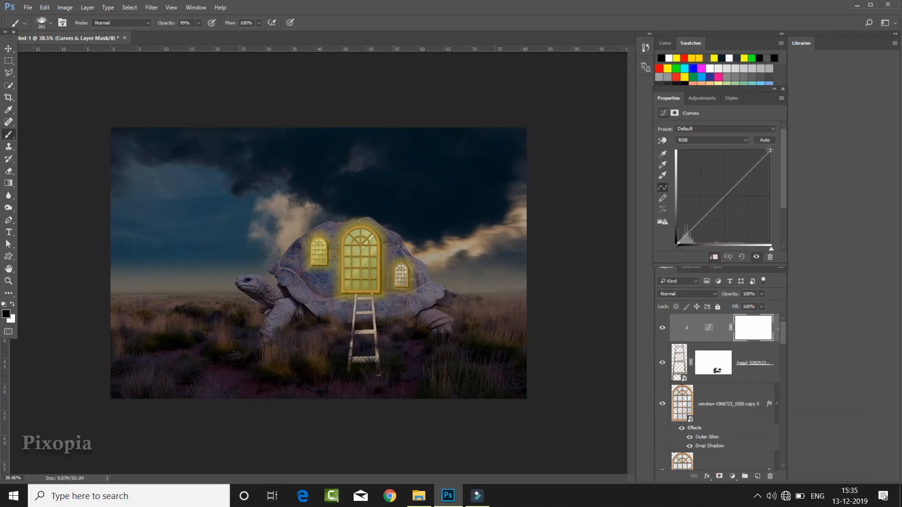
mouse_move(769, 150)
left_mouse_down()
mouse_move(779, 173)
mouse_move(778, 165)
left_mouse_up()
- Clip a Color Balance adjustment to the ladder and shift its midtones towards blue
left_click(732, 477)
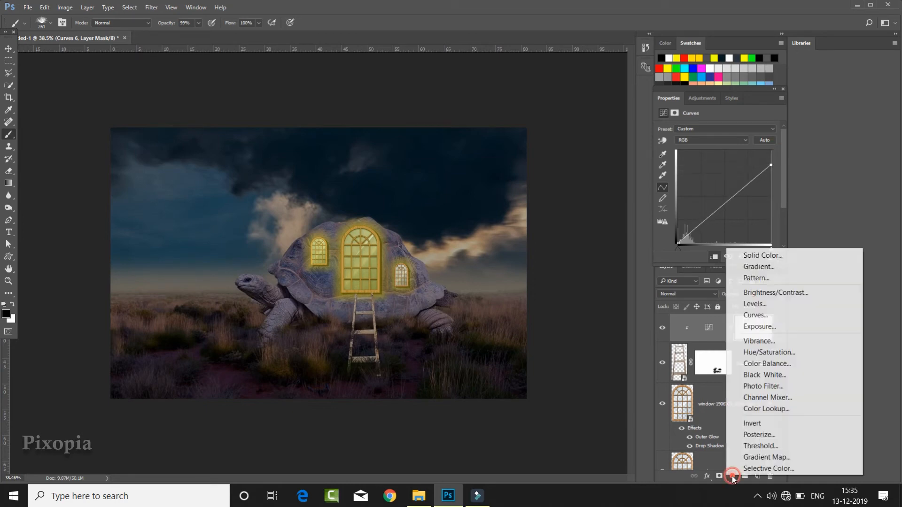
left_click(752, 366)
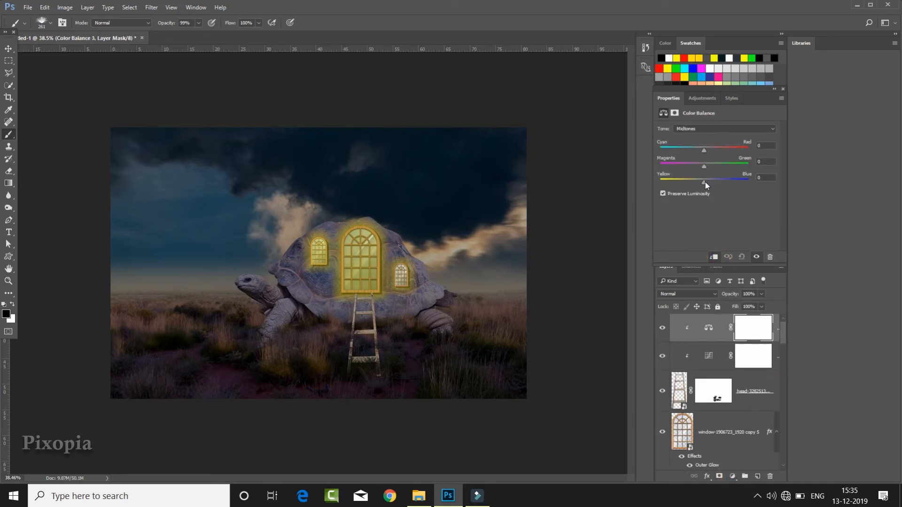
left_click_drag(722, 182, 710, 167)
- Place the dead-tree-4567469_1920 image from the Turtle folder, scaled to about 56.2%, in the grass in front of the turtle's head
left_click(419, 495)
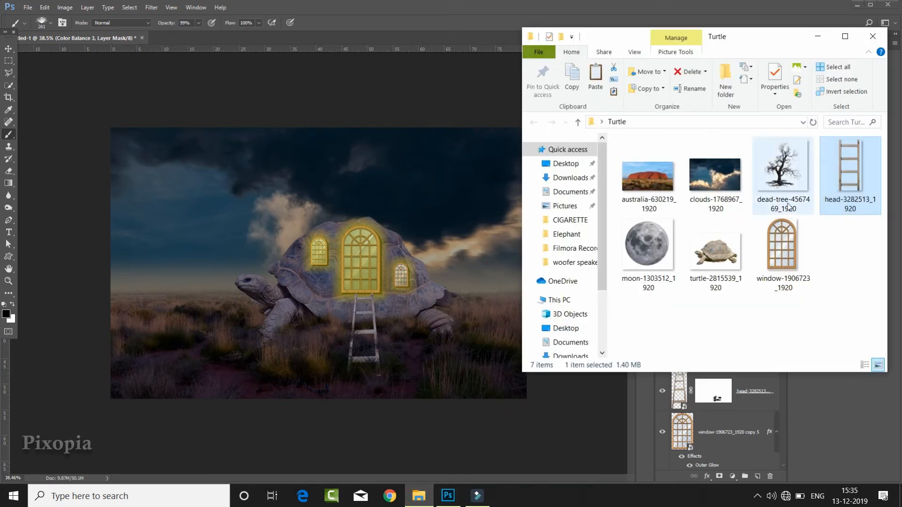
left_click_drag(798, 177, 331, 249)
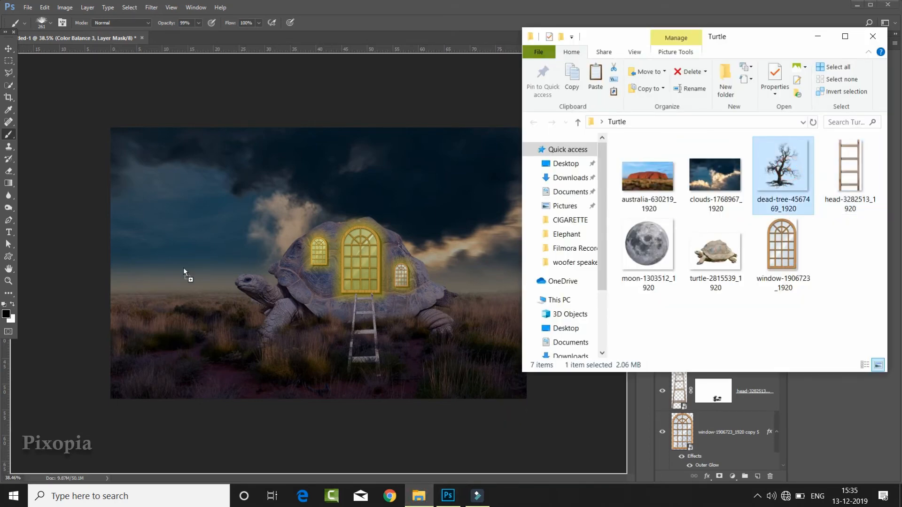
left_click_drag(183, 267, 179, 267)
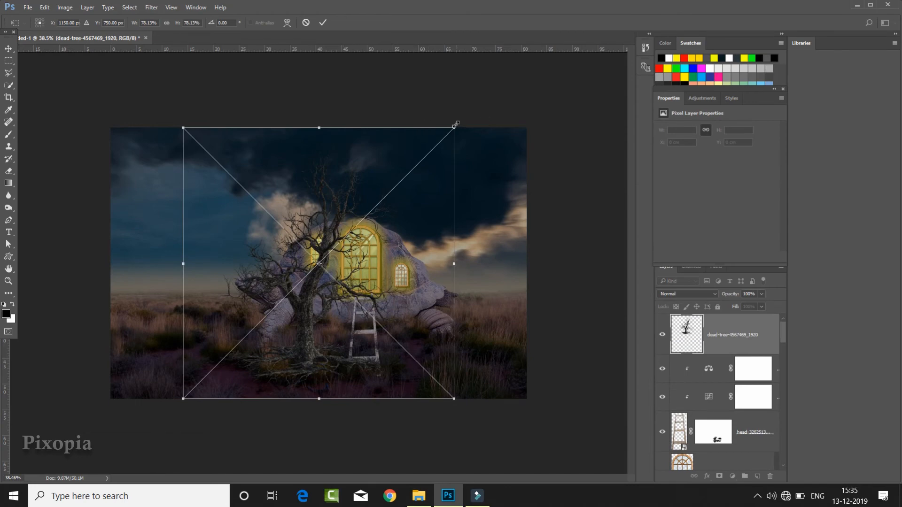
left_click_drag(453, 128, 423, 160)
left_click_drag(311, 332, 168, 315)
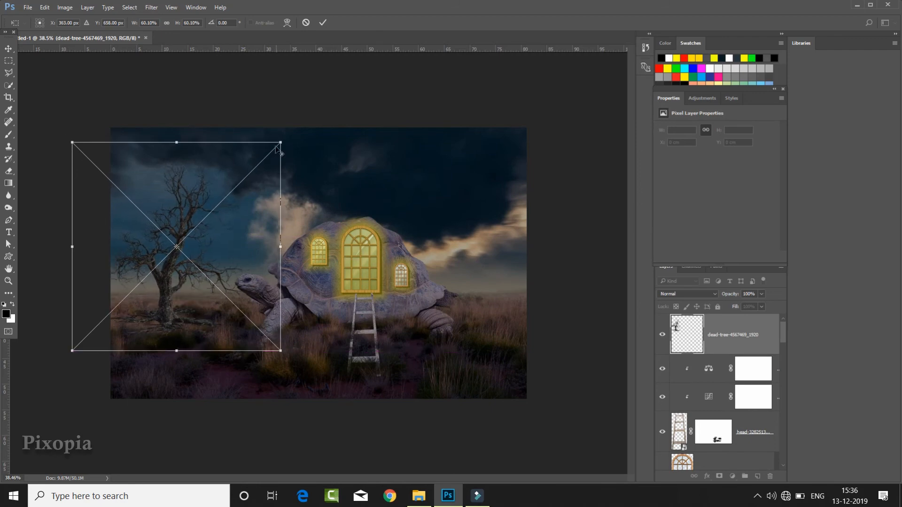
left_click_drag(275, 144, 271, 151)
left_click_drag(178, 303, 179, 305)
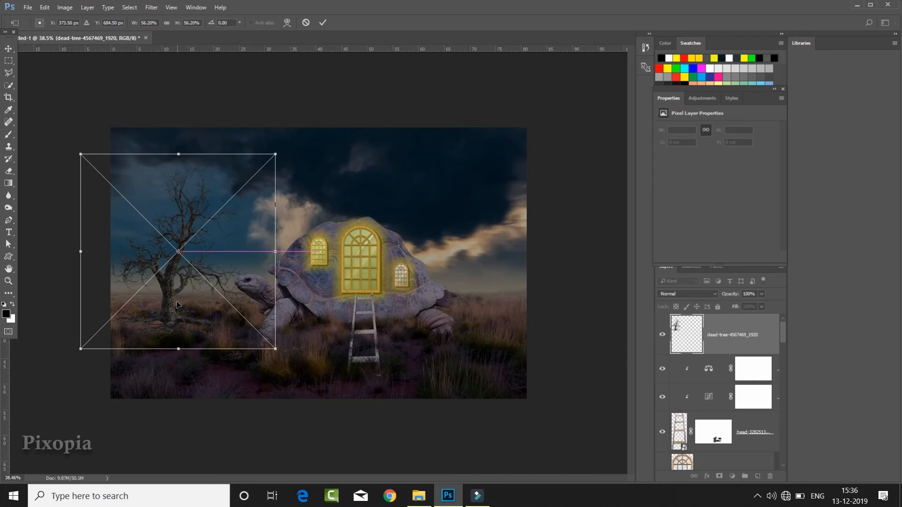
left_click(324, 22)
- Add a layer mask to the dead tree and blend its base into the grass with the grass-shaped brush
key("b")
scroll(271, 245, "up", 2)
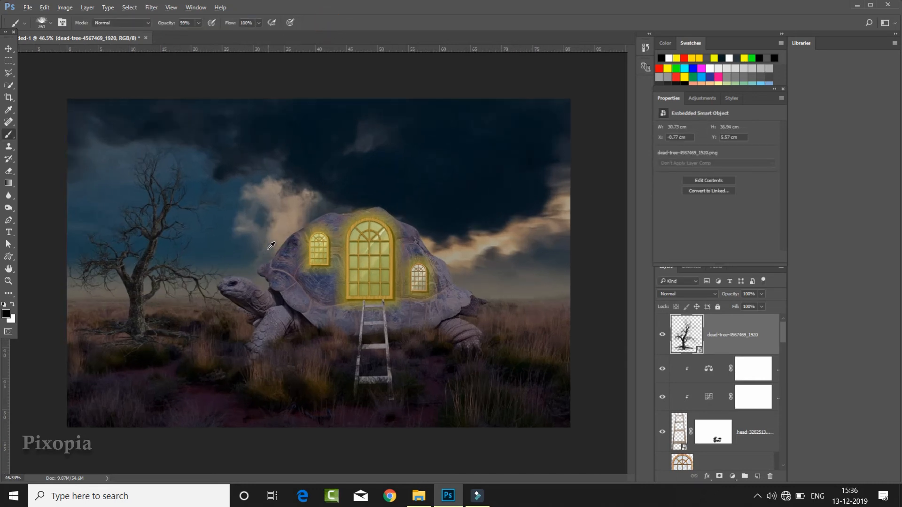
left_click(719, 476)
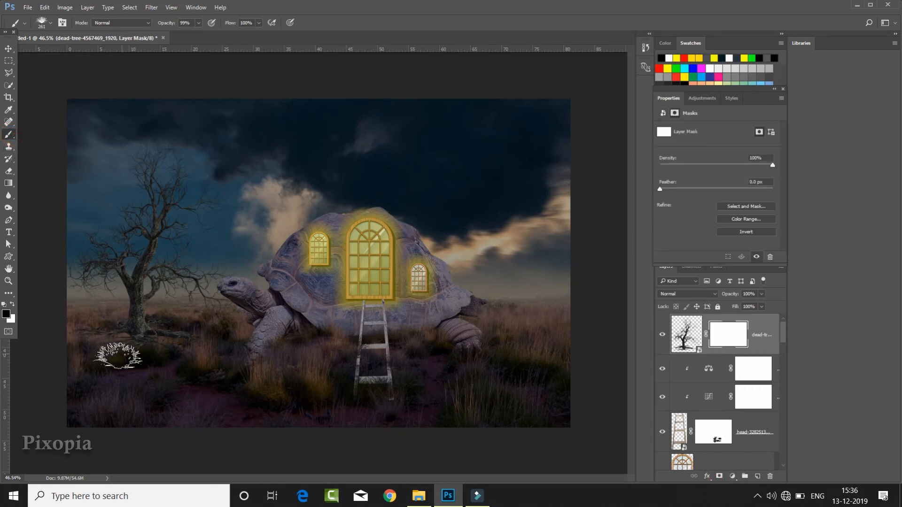
mouse_move(135, 363)
left_mouse_down()
mouse_move(86, 341)
mouse_move(98, 363)
mouse_move(122, 355)
mouse_move(125, 336)
mouse_move(113, 338)
mouse_move(135, 363)
mouse_move(169, 355)
mouse_move(173, 333)
mouse_move(188, 344)
mouse_move(97, 329)
left_mouse_up()
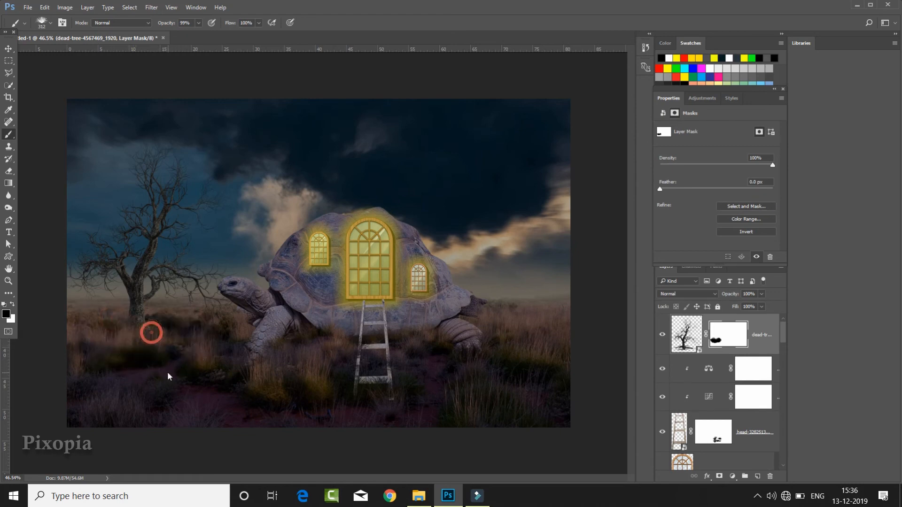
- Clip a Color Balance adjustment to the dead tree and set the midtones' Yellow–Blue value to +15
scroll(170, 343, "down", 1)
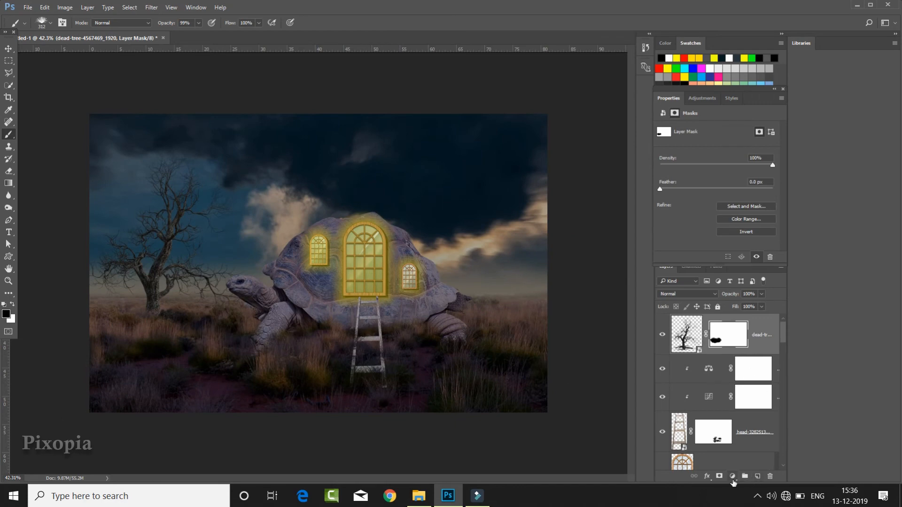
left_click(732, 477)
left_click(753, 371)
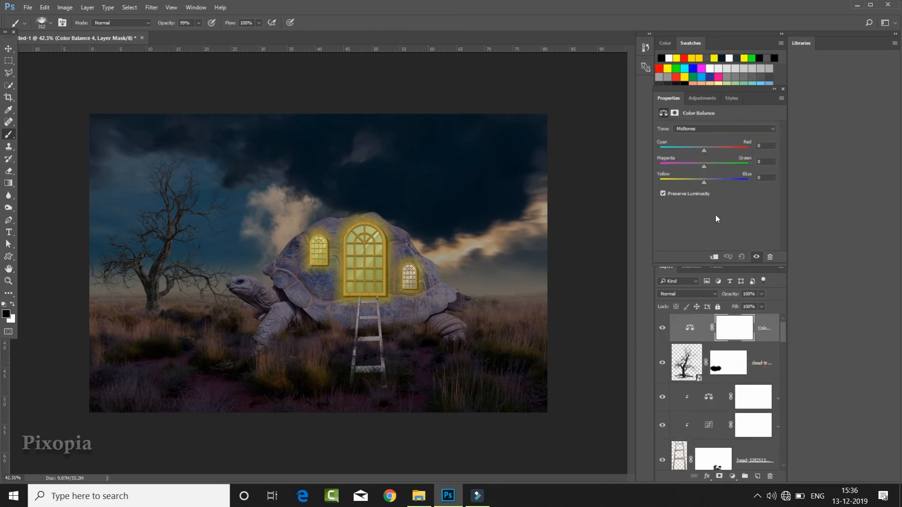
left_click(714, 257)
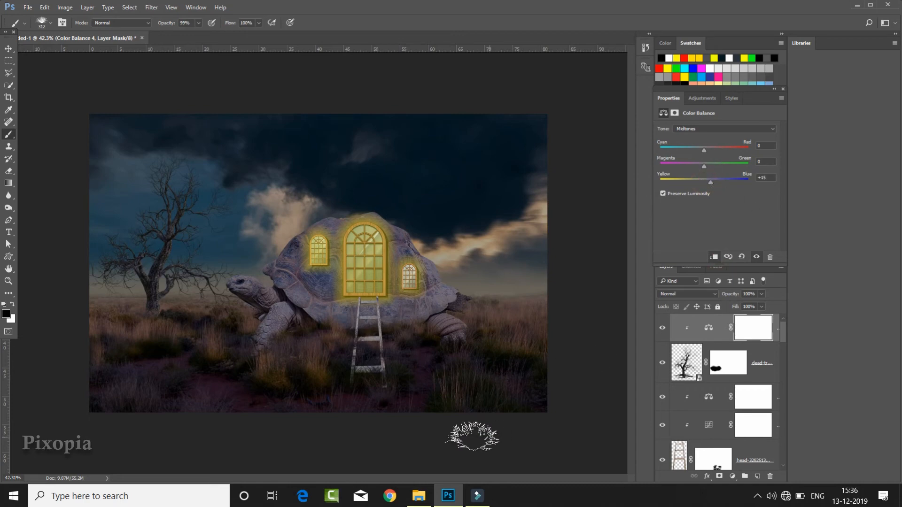
- Place the moon-1303512_1920 image from the Turtle folder, scaled to about 7 cm wide, in the dark sky above the turtle's rear
left_click(419, 496)
left_click(662, 235)
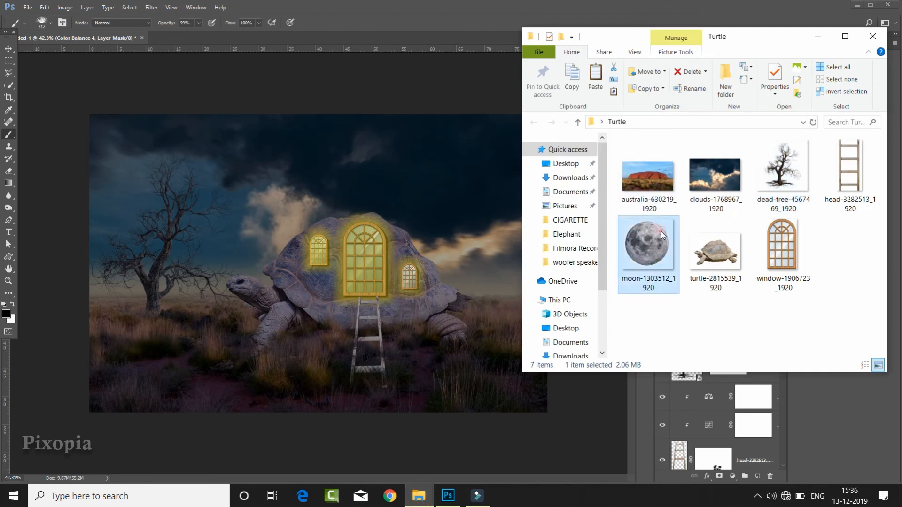
left_click_drag(652, 244, 465, 179)
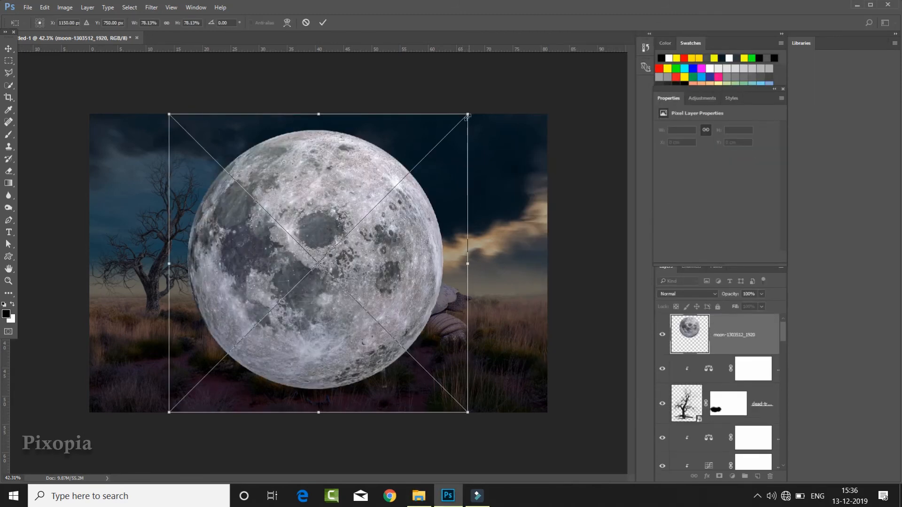
mouse_move(468, 115)
left_mouse_down()
mouse_move(340, 239)
mouse_move(497, 160)
mouse_move(497, 174)
mouse_move(501, 164)
left_mouse_up()
left_click(323, 22)
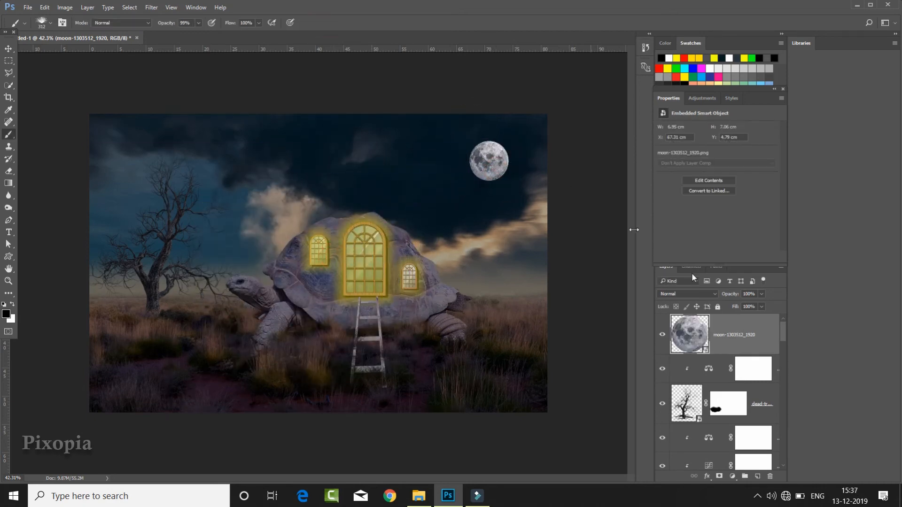
- Clip a Curves adjustment to the moon and lower its white point to darken it
left_click(732, 476)
left_click(751, 314)
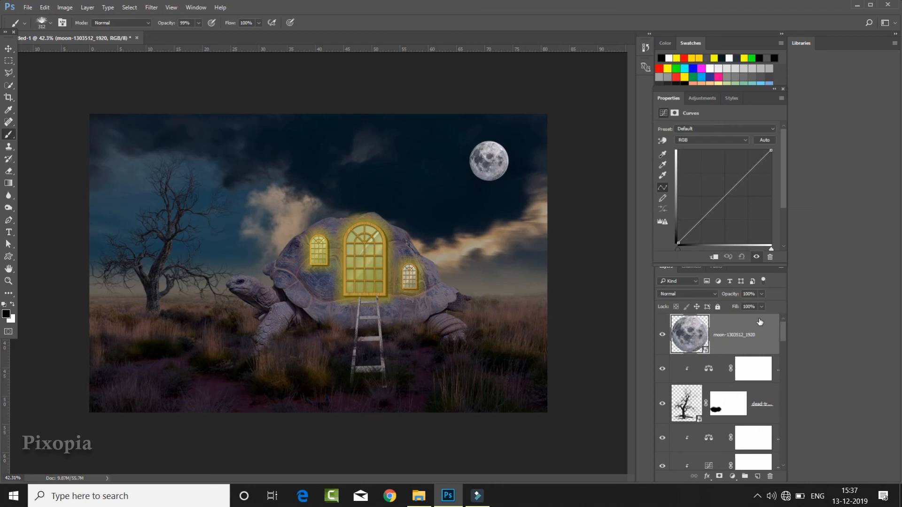
left_click(712, 258)
left_click_drag(771, 151, 775, 178)
left_click(755, 357)
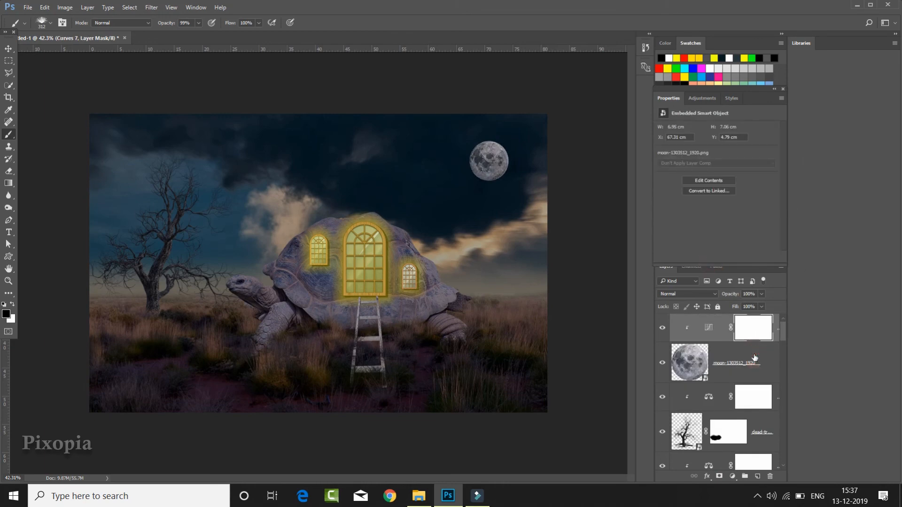
left_click(754, 329)
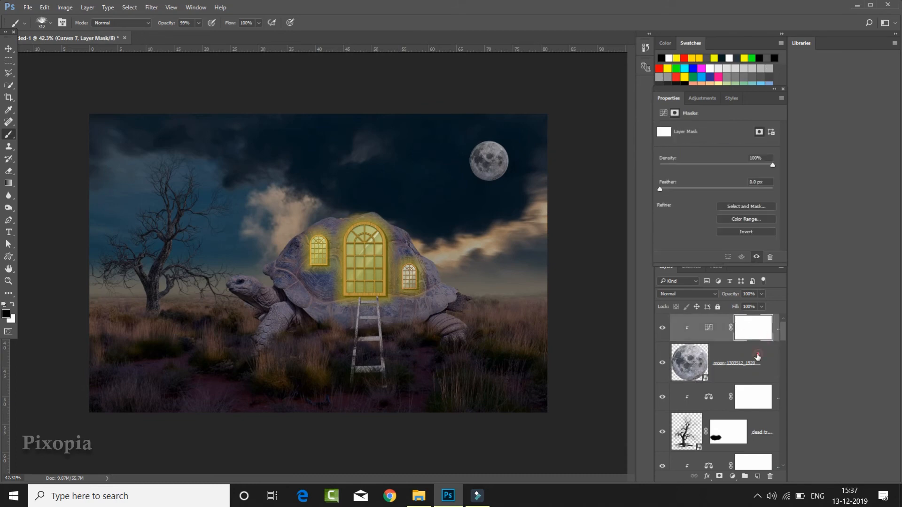
- Add an Outer Glow layer style to the moon in pale yellow, colour fff884
left_click(758, 357)
left_click(707, 477)
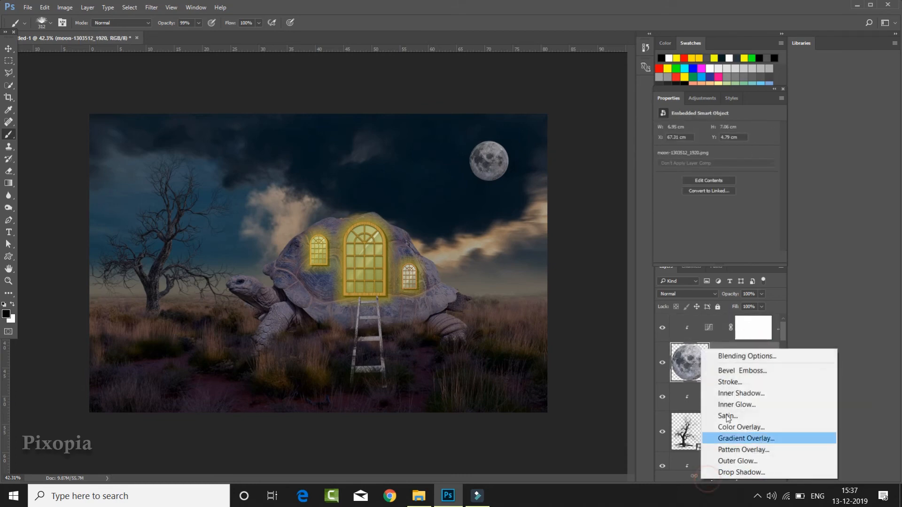
left_click(740, 360)
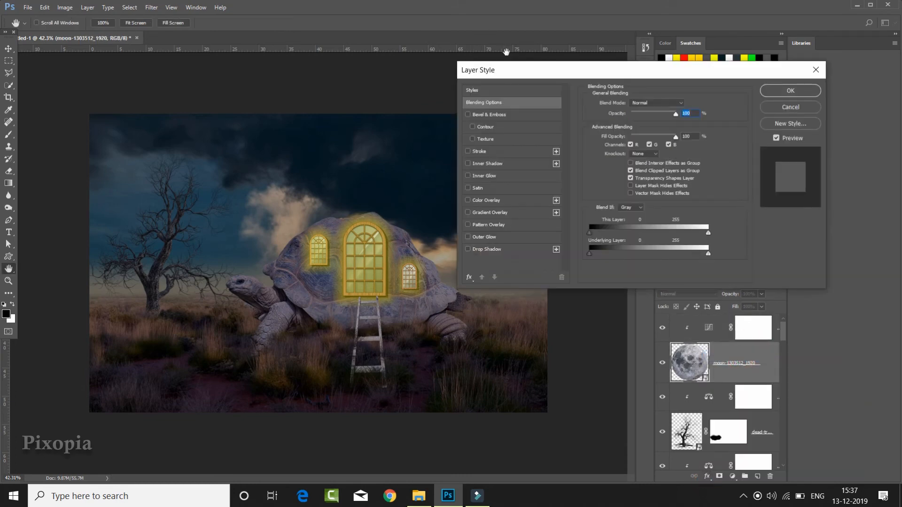
left_click_drag(515, 82, 673, 59)
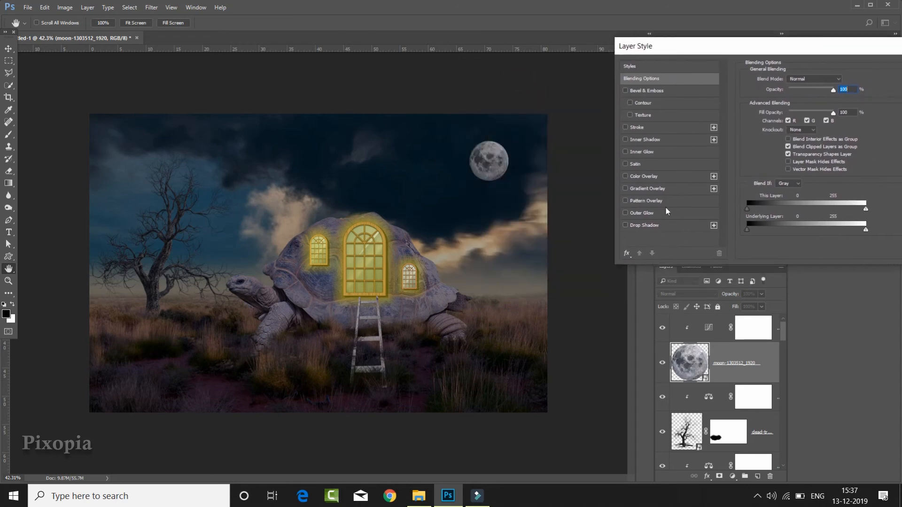
left_click(656, 213)
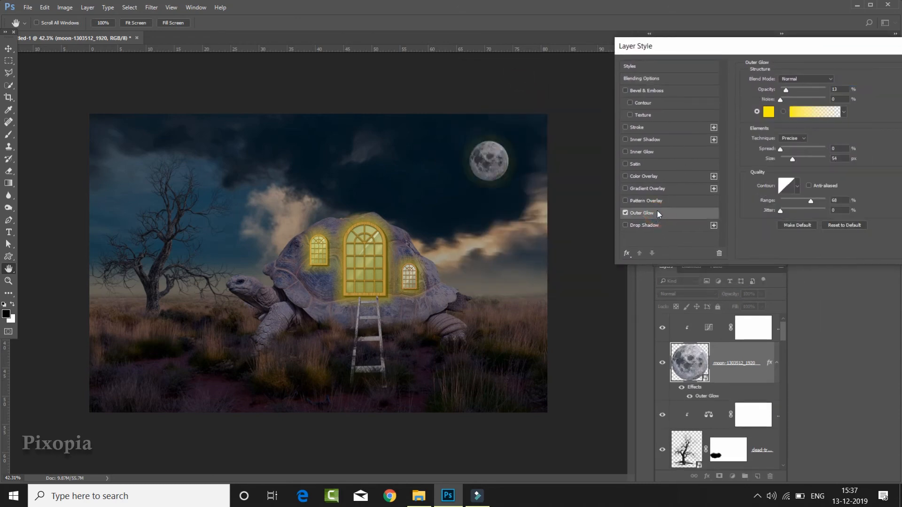
left_click_drag(721, 43, 693, 36)
left_click(738, 105)
left_click_drag(606, 87, 622, 54)
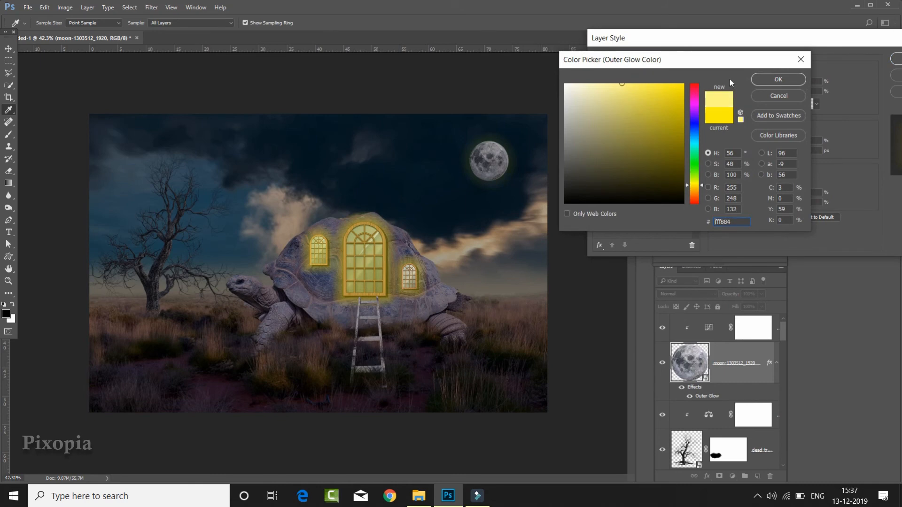
left_click(778, 79)
- Set the moon's Outer Glow to 32% opacity and 54 px size, and apply the layer style
left_click_drag(758, 82, 772, 82)
mouse_move(765, 151)
left_mouse_down()
mouse_move(757, 151)
mouse_move(771, 151)
left_mouse_up()
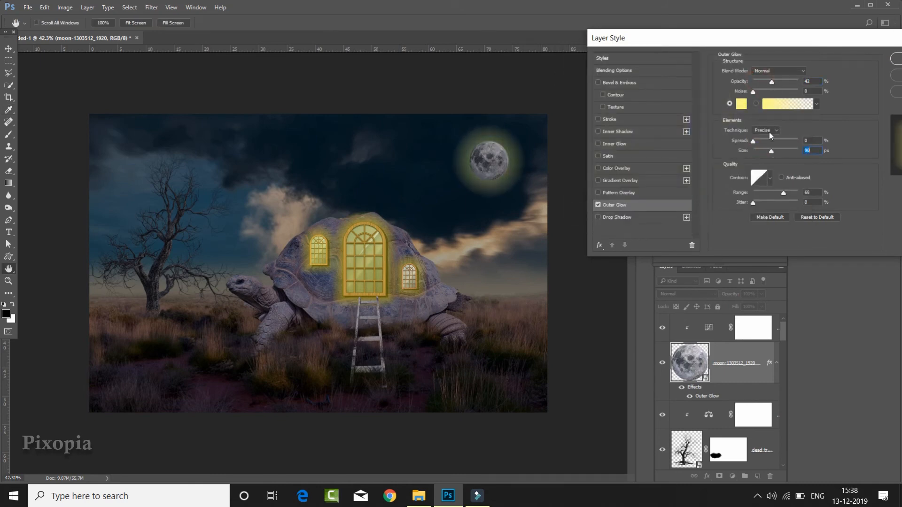
mouse_move(771, 81)
left_mouse_down()
mouse_move(760, 82)
mouse_move(769, 82)
left_mouse_up()
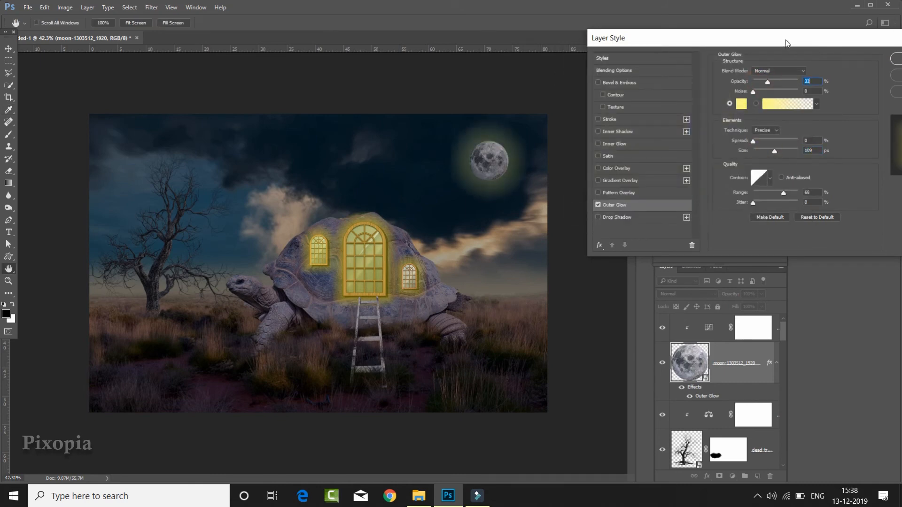
left_click_drag(695, 38, 652, 39)
left_click_drag(732, 152, 724, 153)
left_click(877, 59)
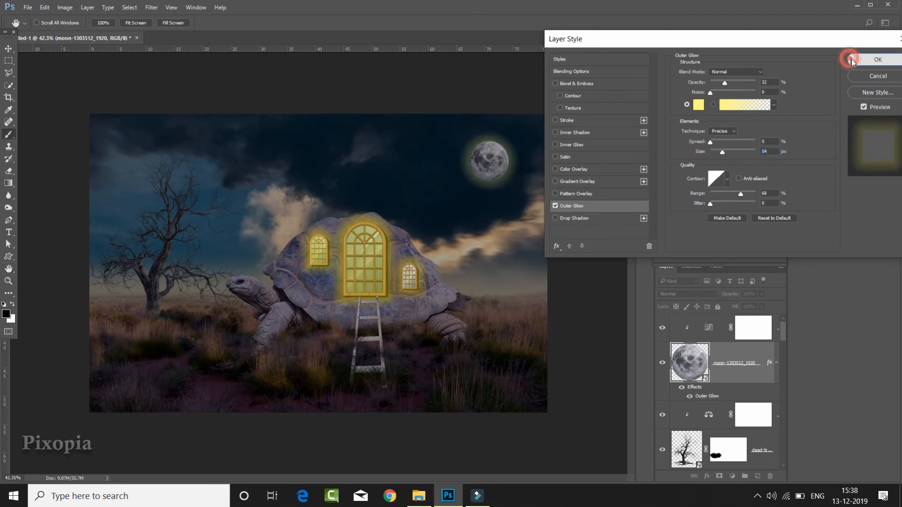
- Apply a slight Gaussian Blur to the moon and set its layer opacity to 72%
left_click(151, 7)
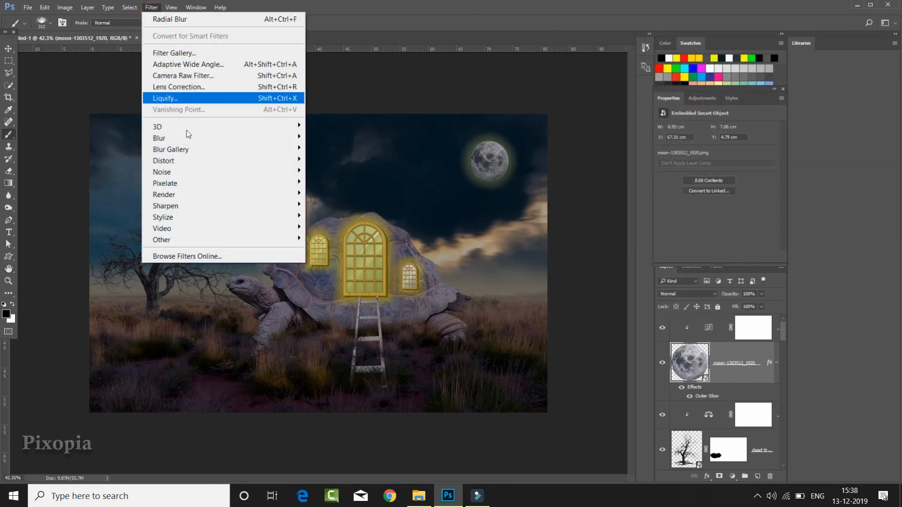
mouse_move(281, 138)
left_click(332, 184)
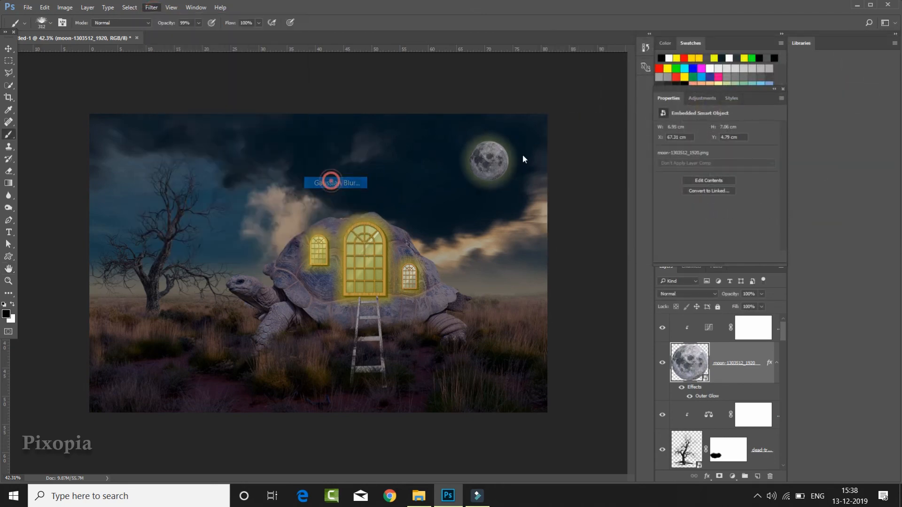
left_click_drag(693, 301, 686, 297)
left_click(800, 173)
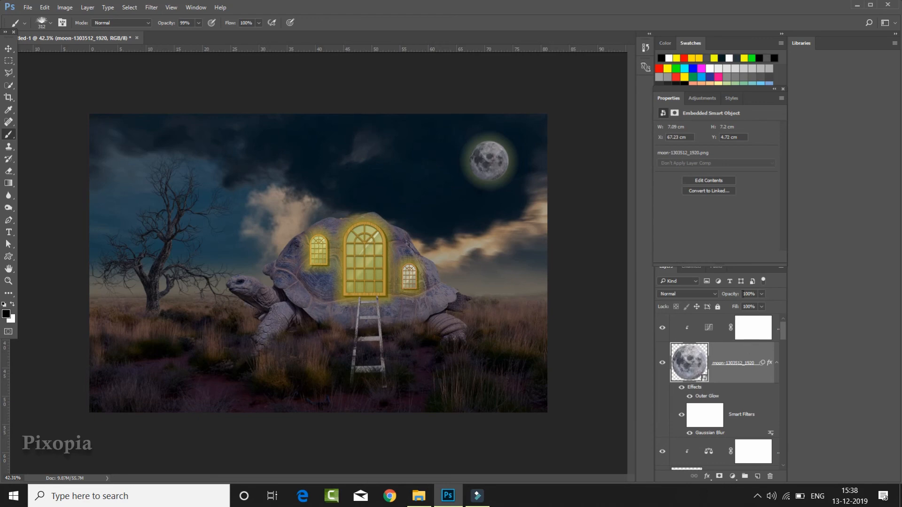
left_click_drag(731, 295, 718, 306)
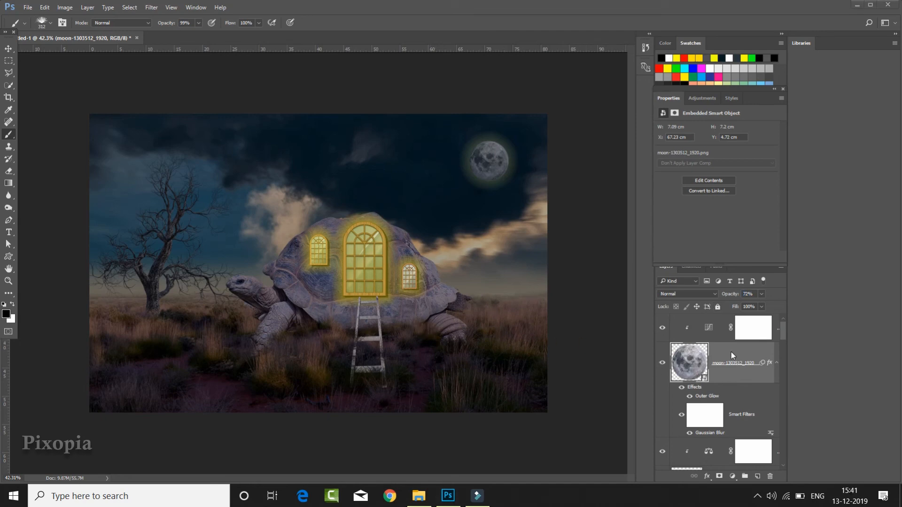
- Lower the white point further on the Curves adjustment clipped to the turtle
scroll(731, 351, "down", 5)
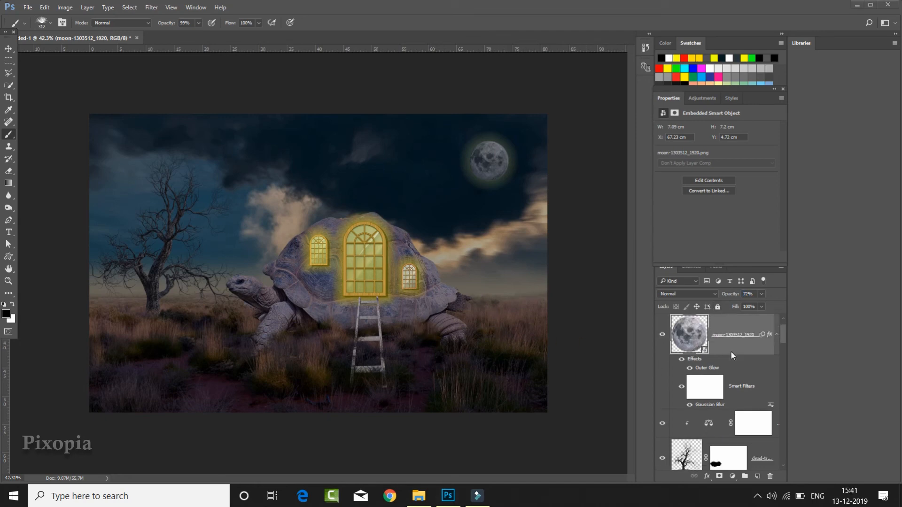
scroll(733, 361, "down", 4)
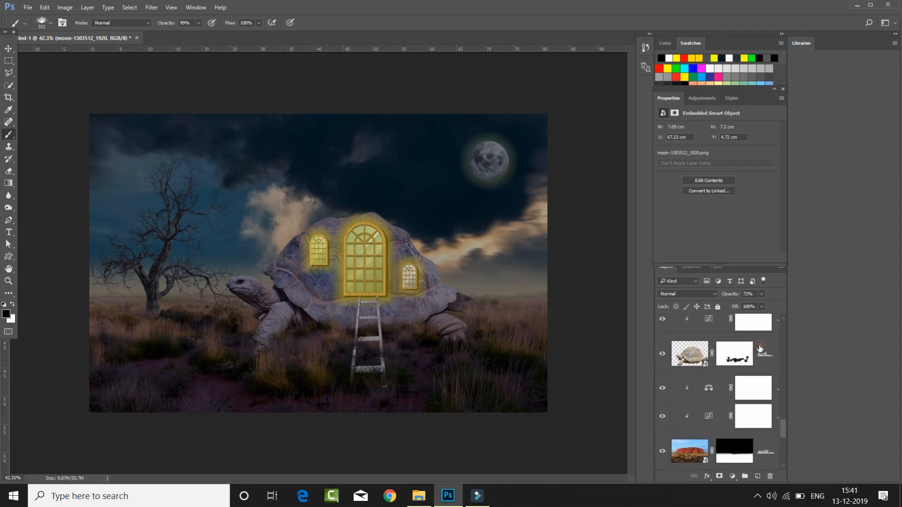
left_click(764, 353)
scroll(760, 350, "up", 1)
left_click(709, 348)
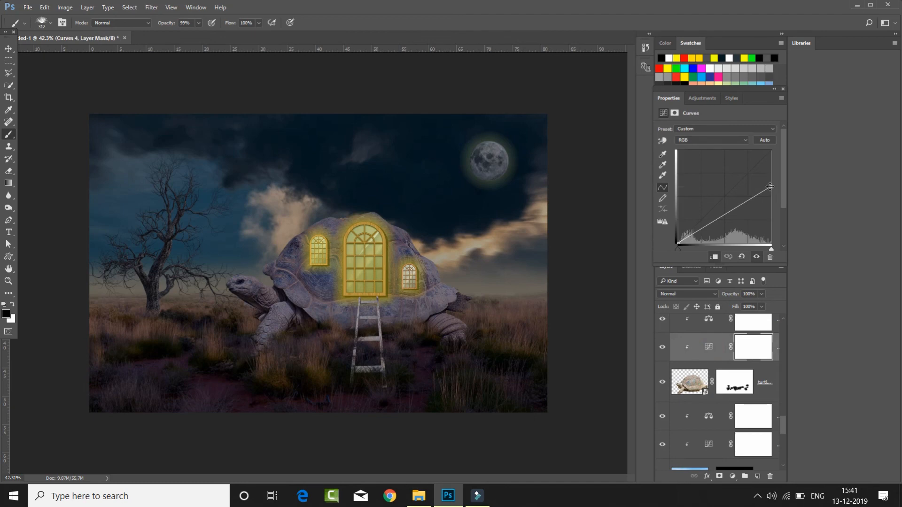
left_click_drag(772, 188, 776, 198)
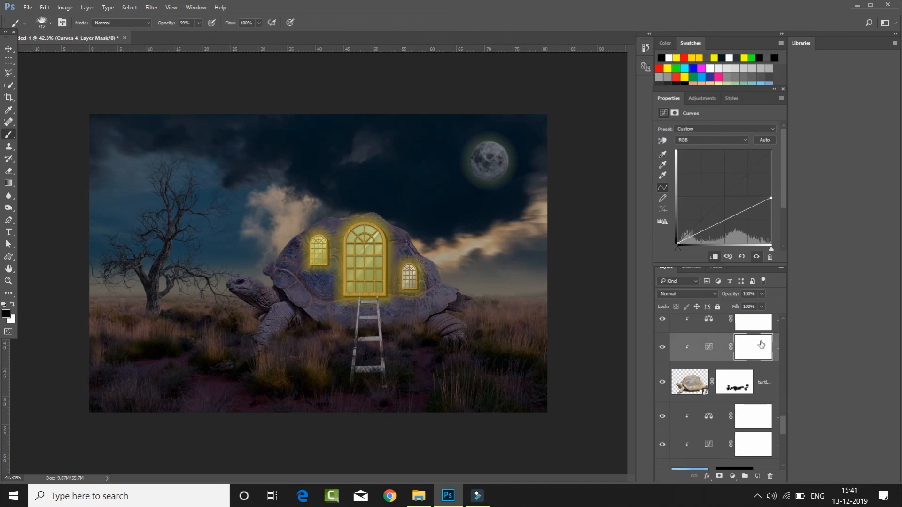
- Add a Solid Color fill clipped to the australia-630219_1920 ground layer, using dark blue 224152 sampled from the sky
scroll(762, 348, "down", 3)
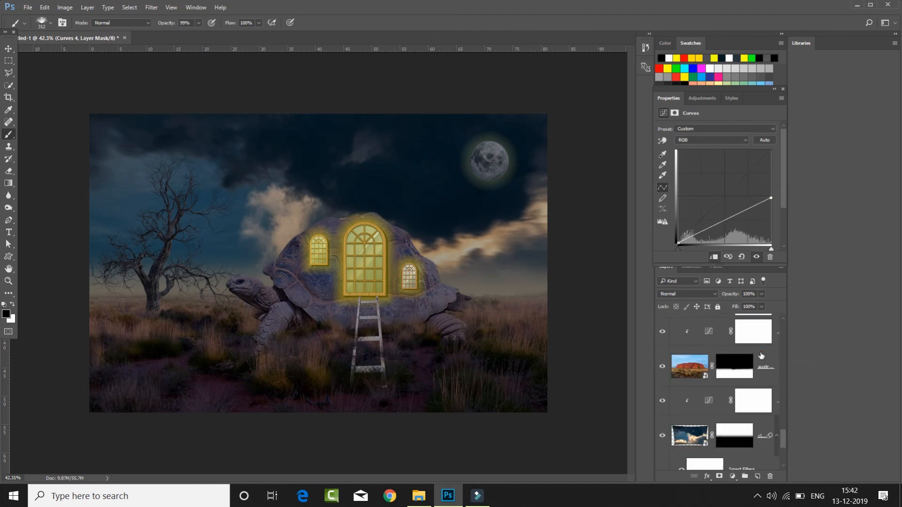
left_click(761, 356)
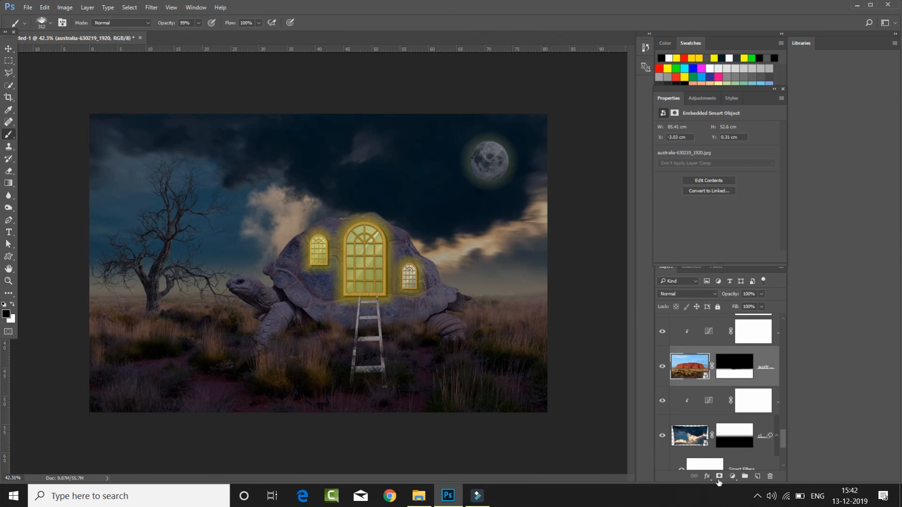
left_click(731, 476)
left_click(773, 261)
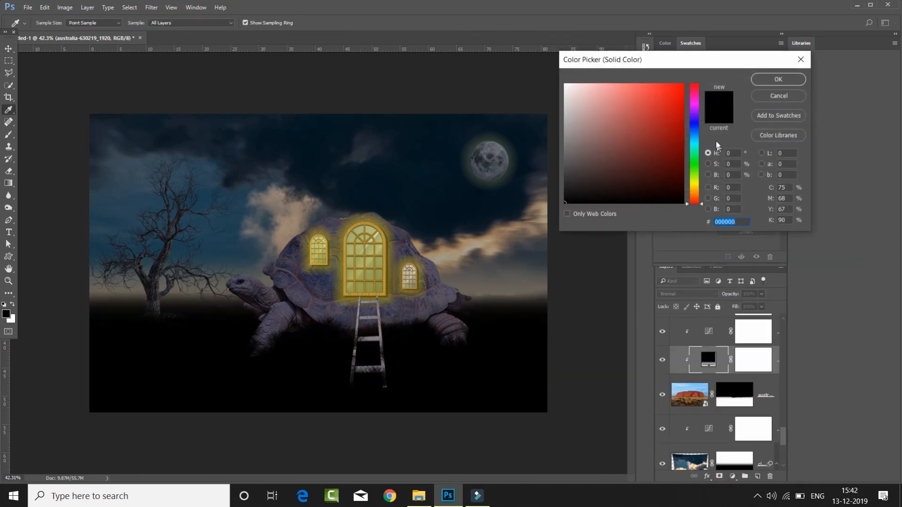
left_click(231, 222)
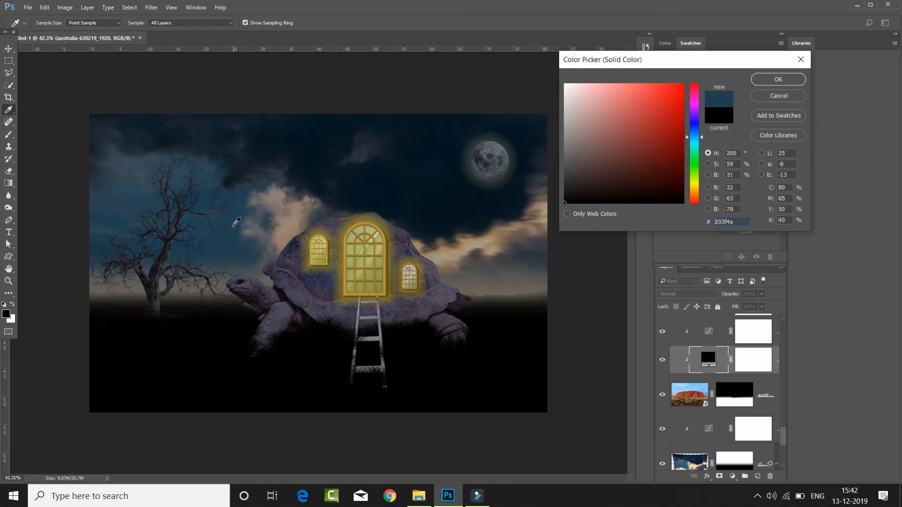
left_click(228, 222)
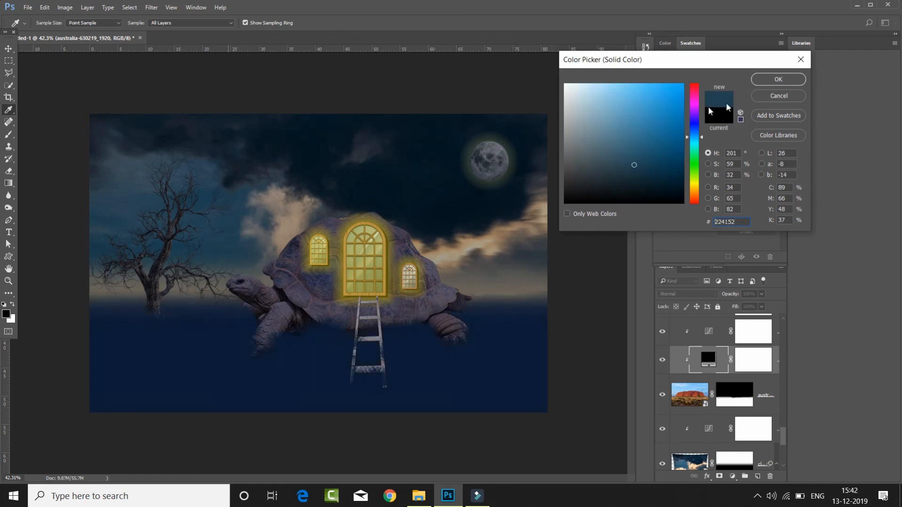
left_click(780, 80)
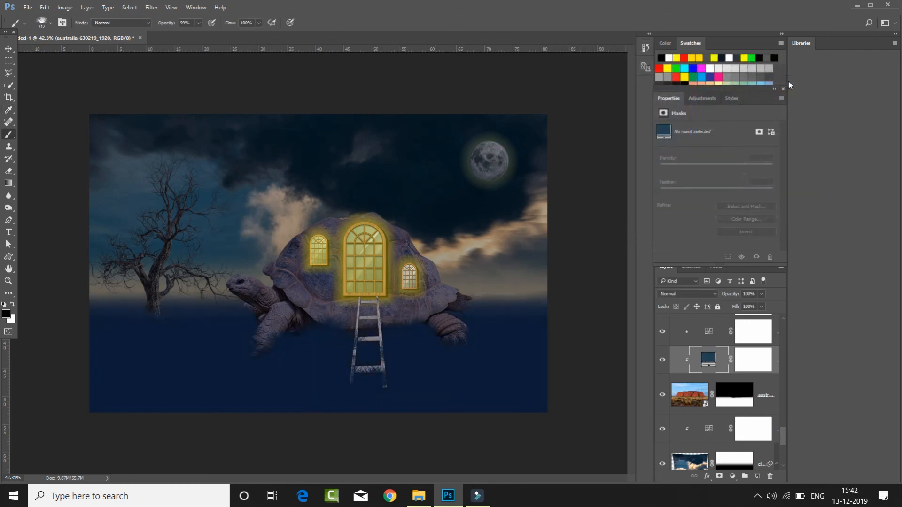
- Set the ground's colour fill to Overlay blending at 46% opacity and select its layer mask
left_click(689, 294)
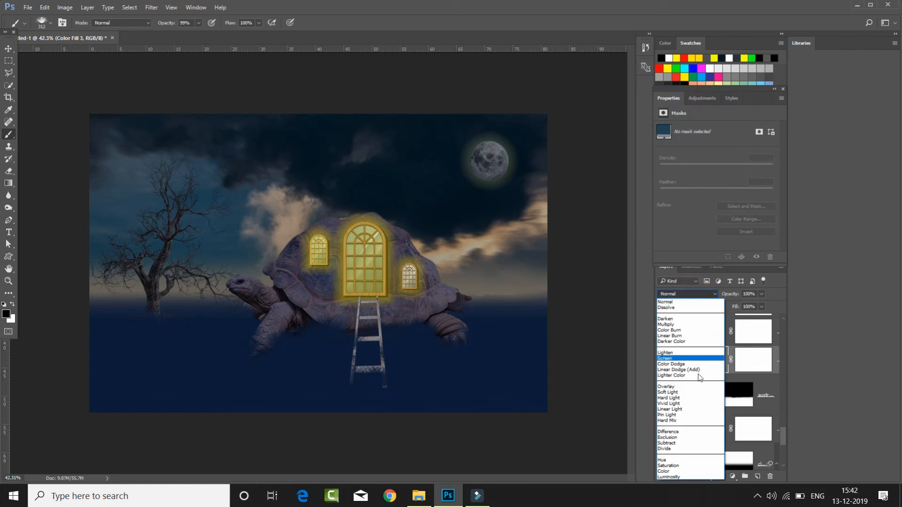
left_click(696, 386)
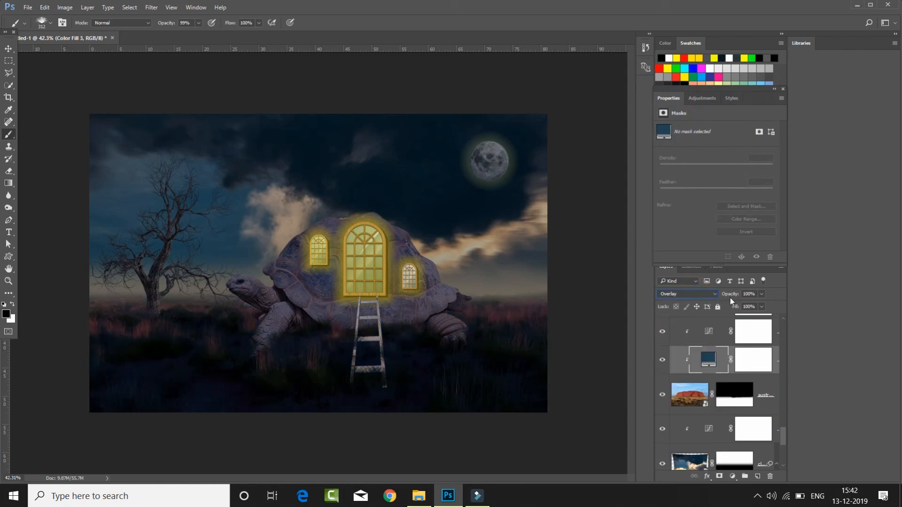
left_click_drag(729, 296, 705, 295)
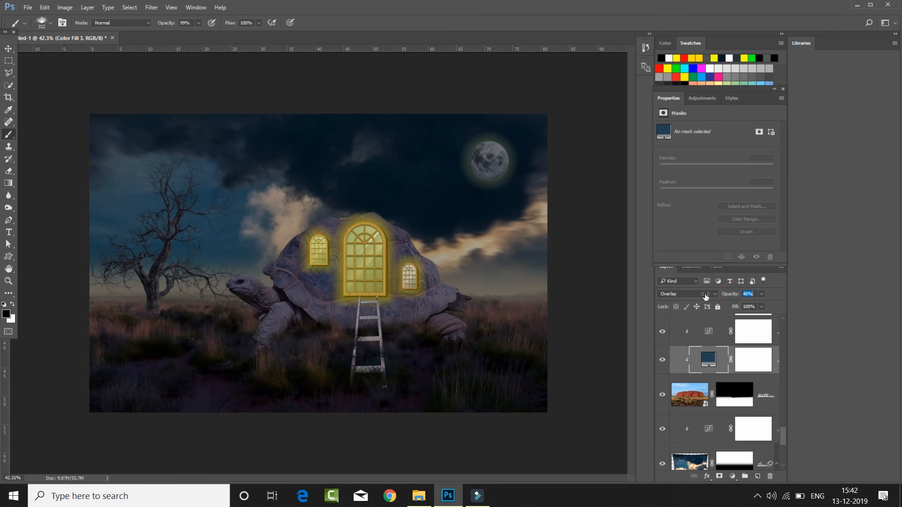
left_click(748, 356)
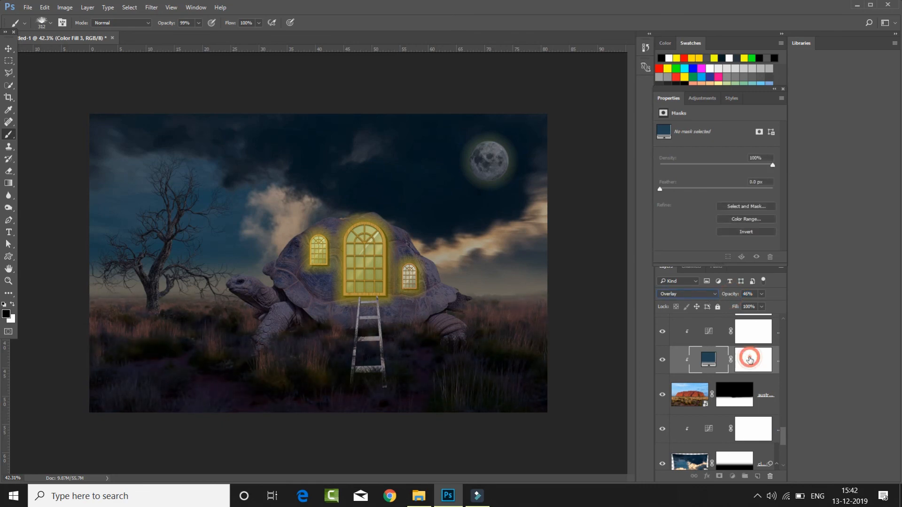
- Paint black with a soft round brush of about 279 px on the ground colour fill's mask, across the grass band around the turtle's legs
right_click(9, 136)
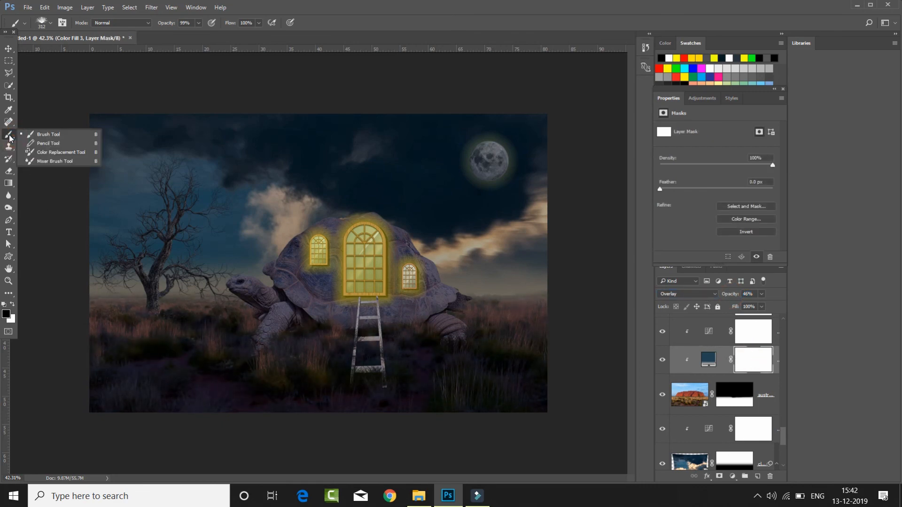
left_click(35, 135)
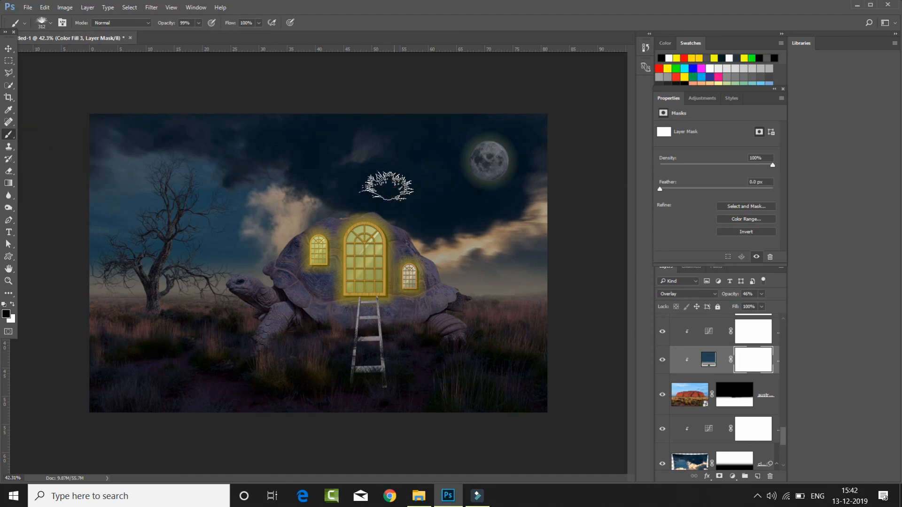
right_click(414, 211)
scroll(477, 306, "up", 10)
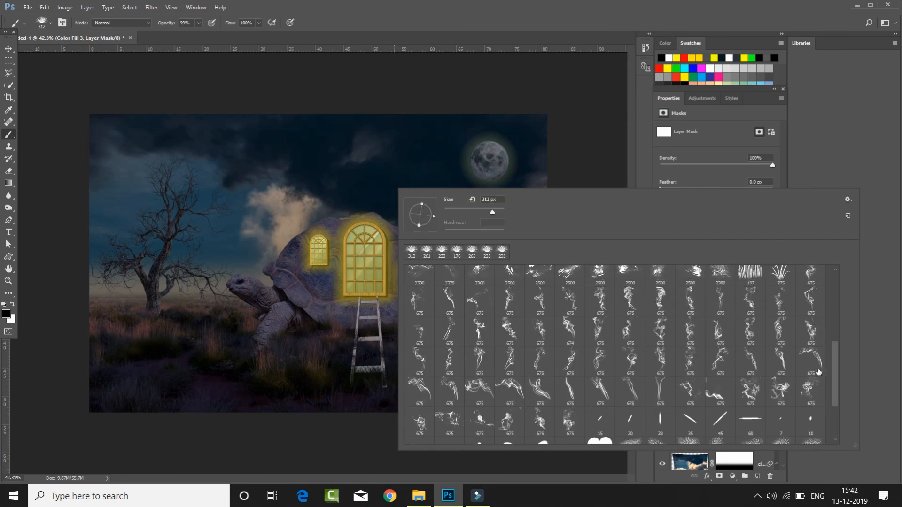
left_click(419, 276)
left_click(638, 129)
left_click_drag(457, 249, 448, 257)
mouse_move(505, 300)
left_mouse_down()
mouse_move(495, 306)
mouse_move(531, 308)
mouse_move(463, 313)
left_mouse_up()
mouse_move(310, 325)
left_mouse_down()
mouse_move(173, 303)
mouse_move(119, 314)
mouse_move(146, 311)
left_mouse_up()
mouse_move(459, 293)
left_mouse_down()
mouse_move(364, 319)
mouse_move(145, 296)
left_mouse_up()
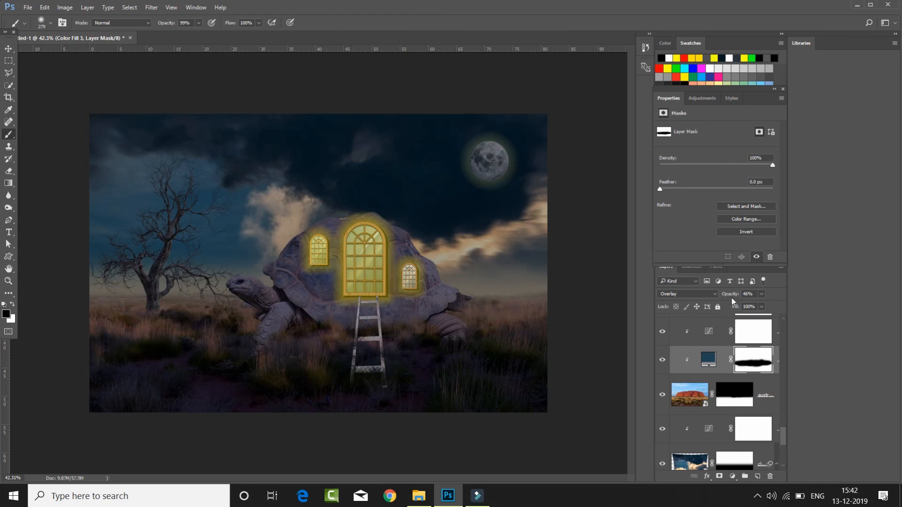
- Lower the ground colour fill's opacity to 42% and toggle its visibility to compare the effect
left_click_drag(732, 295, 727, 296)
left_click(662, 361)
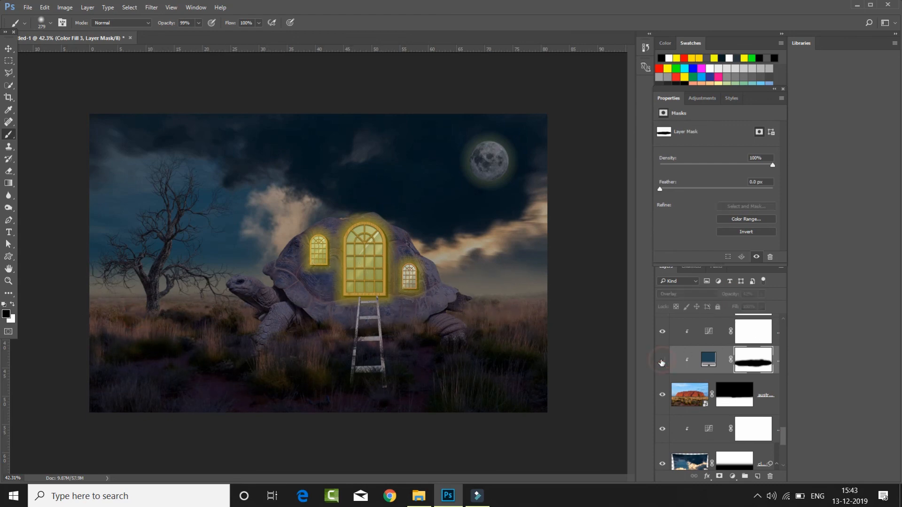
left_click(662, 360)
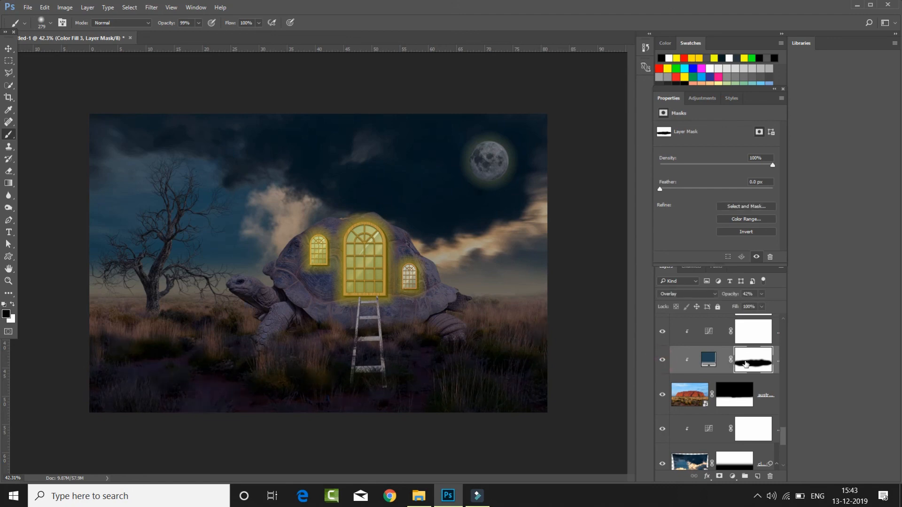
- Add a Color Balance adjustment above all layers and shift its midtones slightly toward cyan and blue
scroll(746, 363, "up", 5)
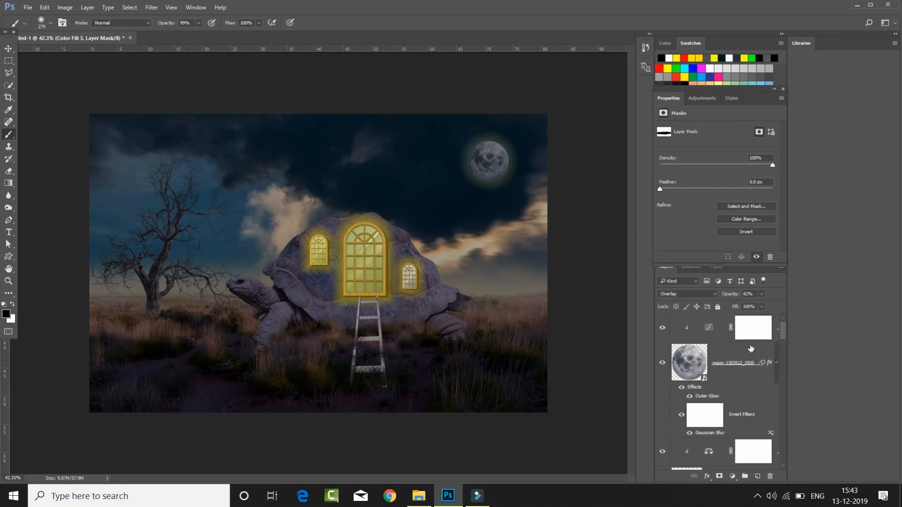
left_click(752, 329)
key("v")
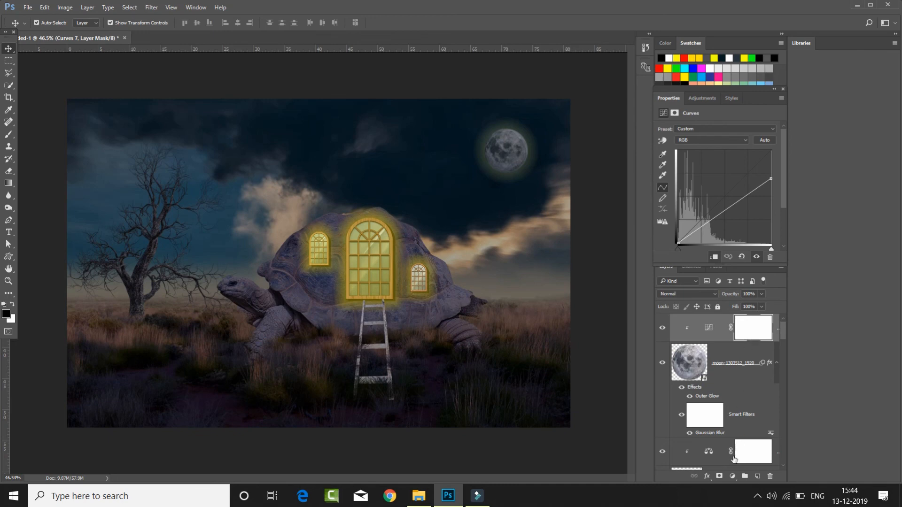
left_click(734, 477)
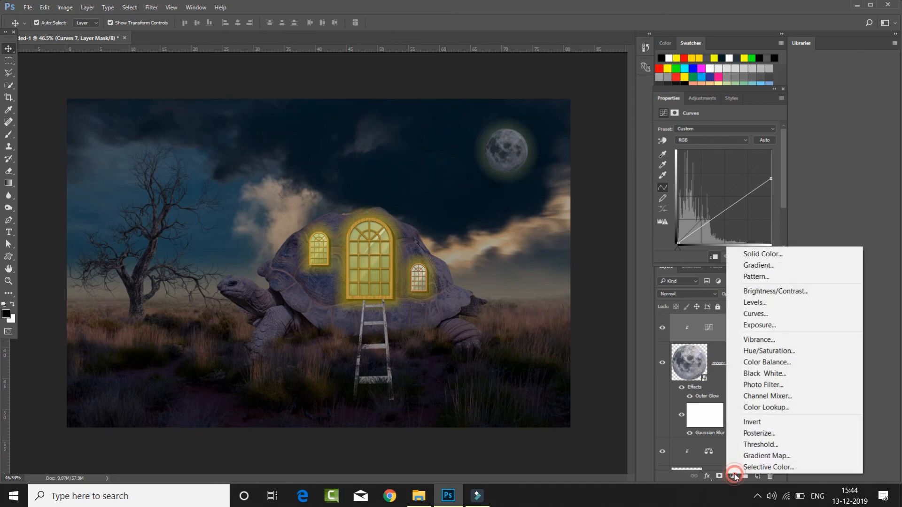
left_click(758, 362)
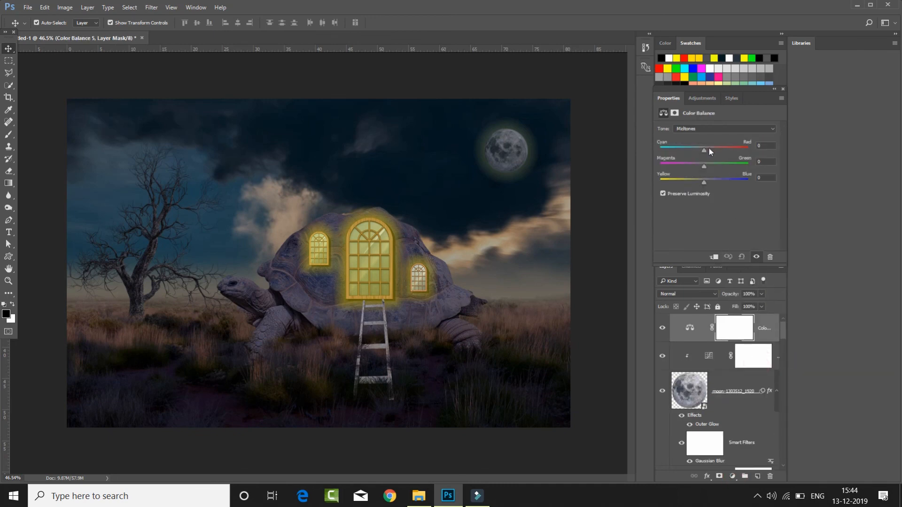
left_click_drag(706, 148, 702, 156)
left_click(703, 175)
left_click_drag(708, 183, 707, 182)
- Add a new layer with the text "Thanks For Watching" in white Myriad Pro at 124 pt, in the sky above the dead tree
left_click(758, 477)
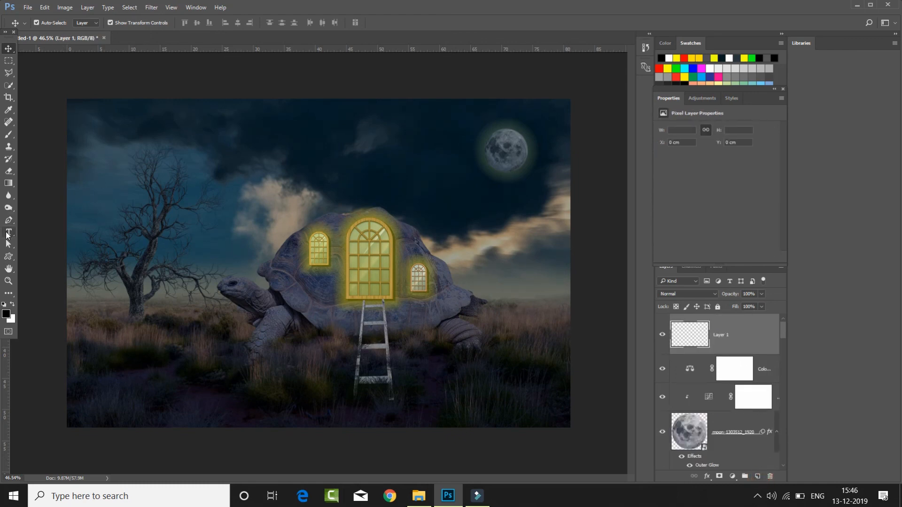
key("t")
left_click(83, 124)
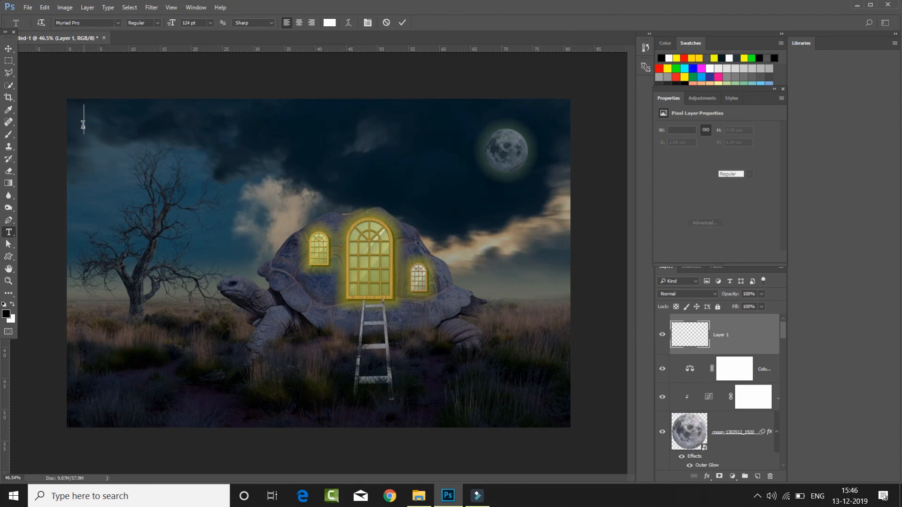
type("Thanks For")
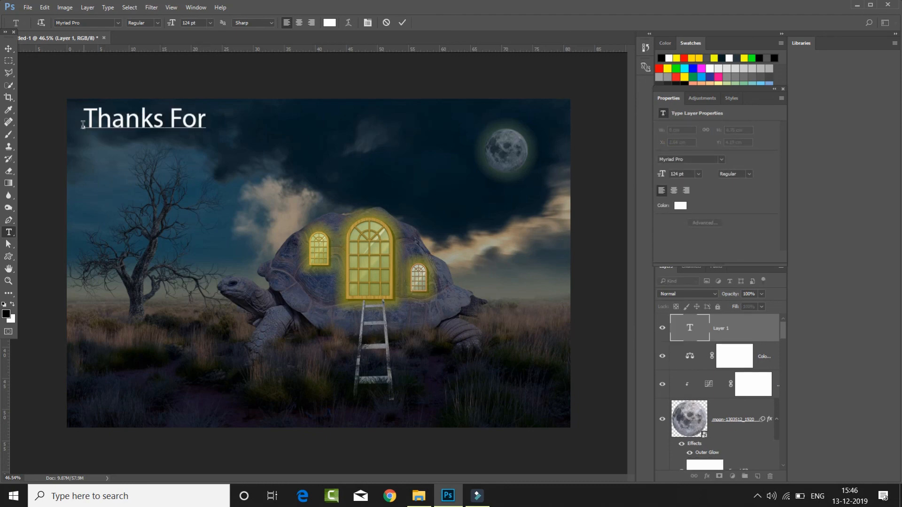
type(" Watching")
left_click(400, 24)
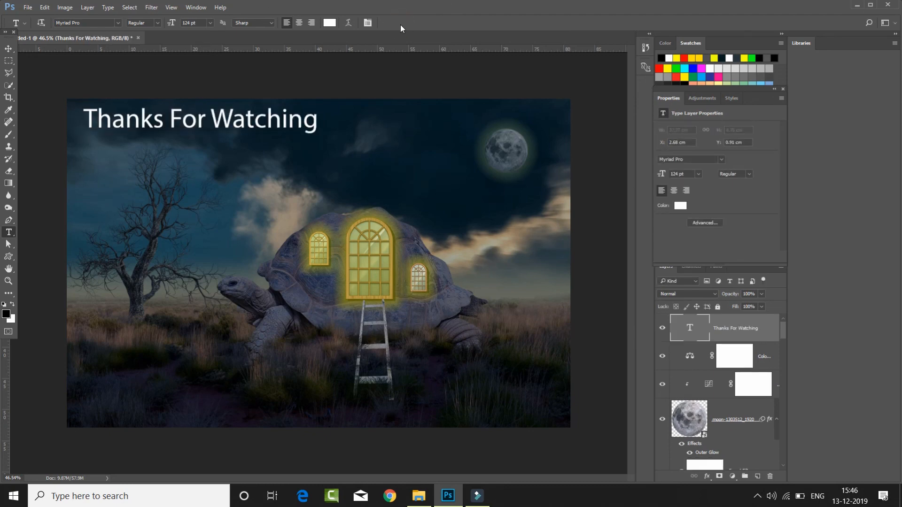